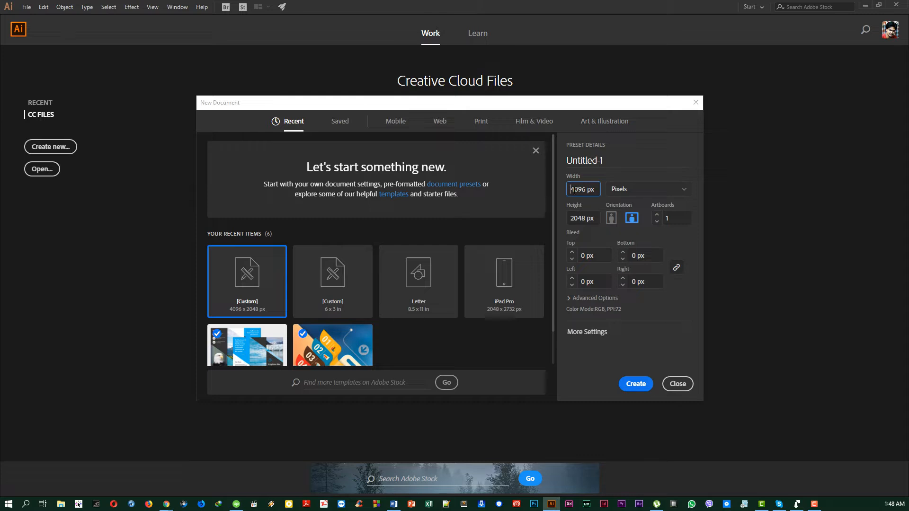
Step: Create a new document 4096 px wide and 2048 px high and fit the artboard to the window
drag(571, 189, 595, 189)
click(595, 189)
drag(571, 218, 594, 218)
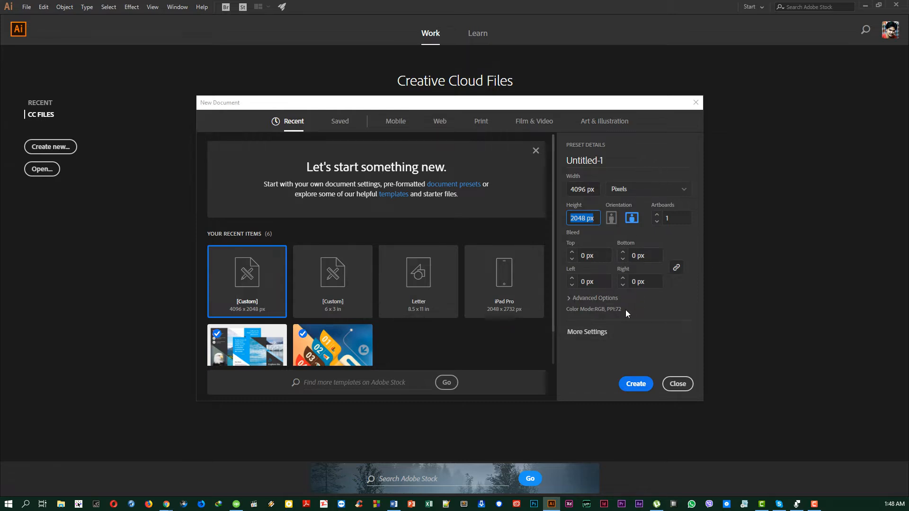
click(635, 385)
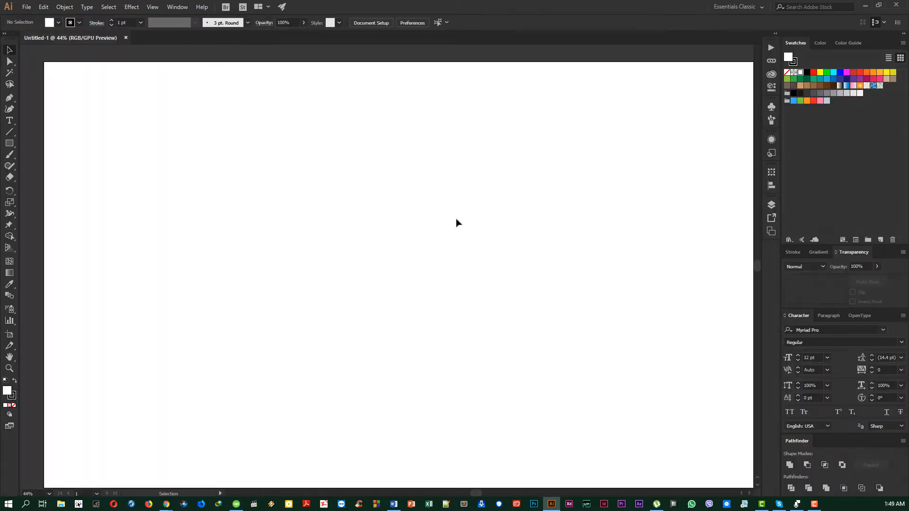
key(ctrl+0)
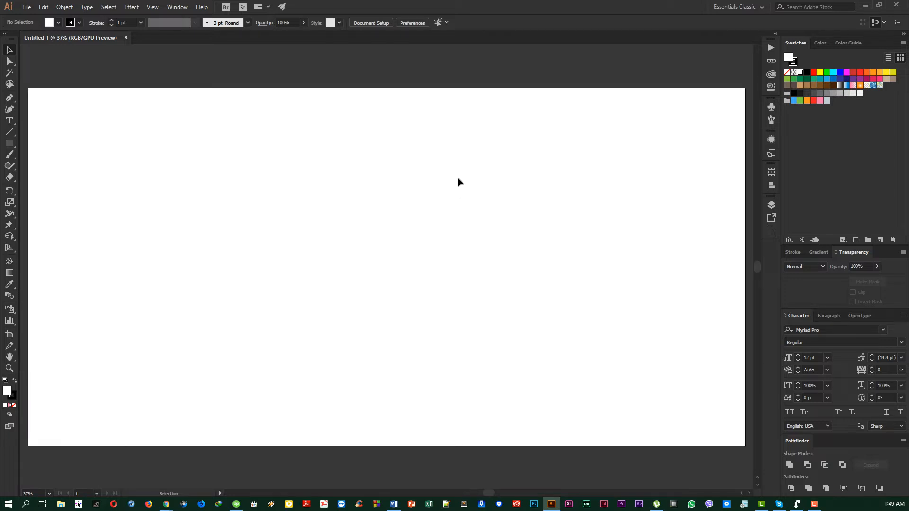
Step: Draw a circle about 628 px in diameter left of the artboard's centre and fill it with blue
click(10, 145)
drag(11, 146, 61, 167)
drag(318, 237, 373, 292)
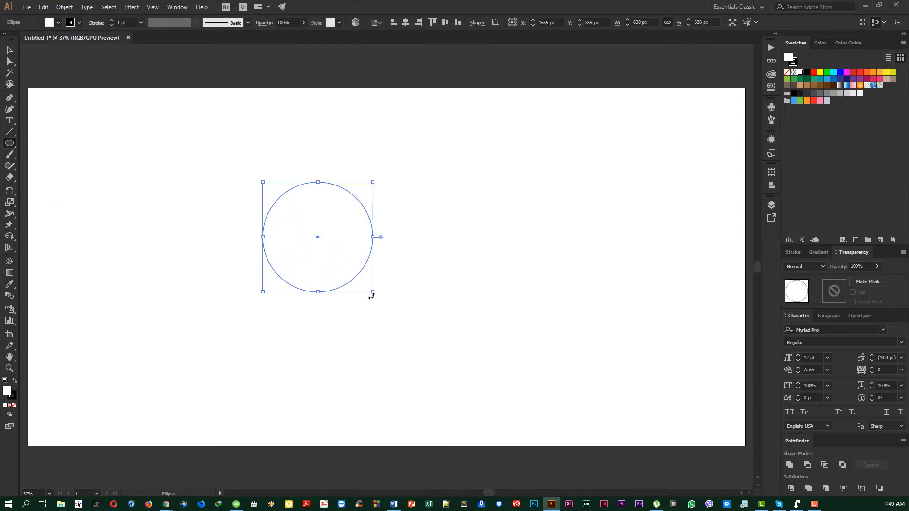
click(70, 22)
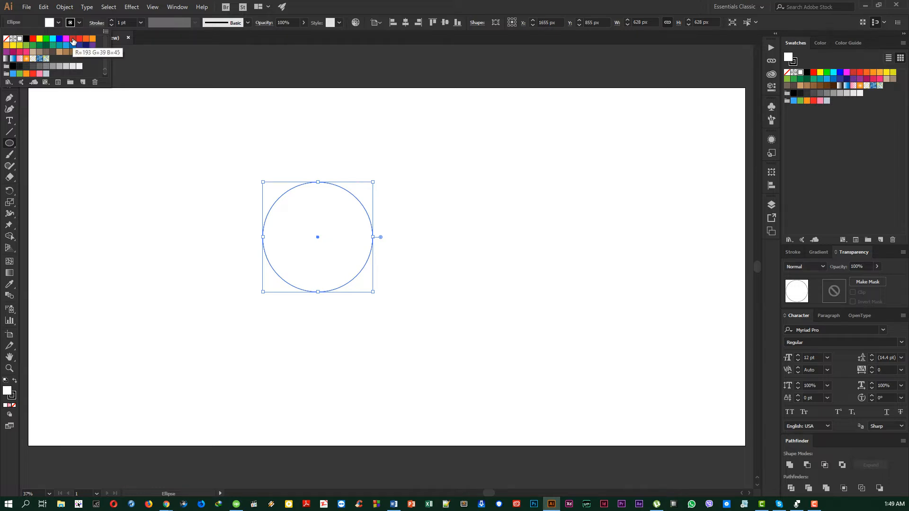
click(72, 44)
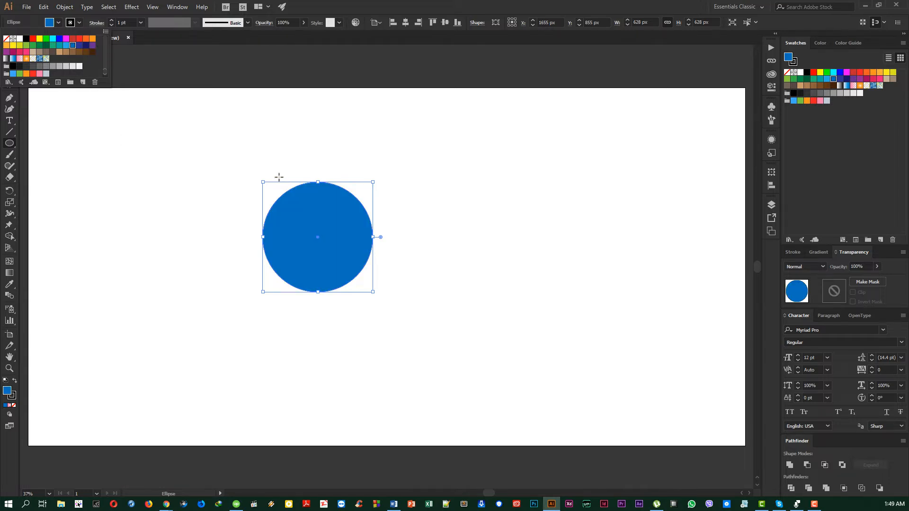
click(375, 4)
Step: Duplicate the blue circle horizontally to the right half of the artboard, centred at about X 2885 px
click(11, 51)
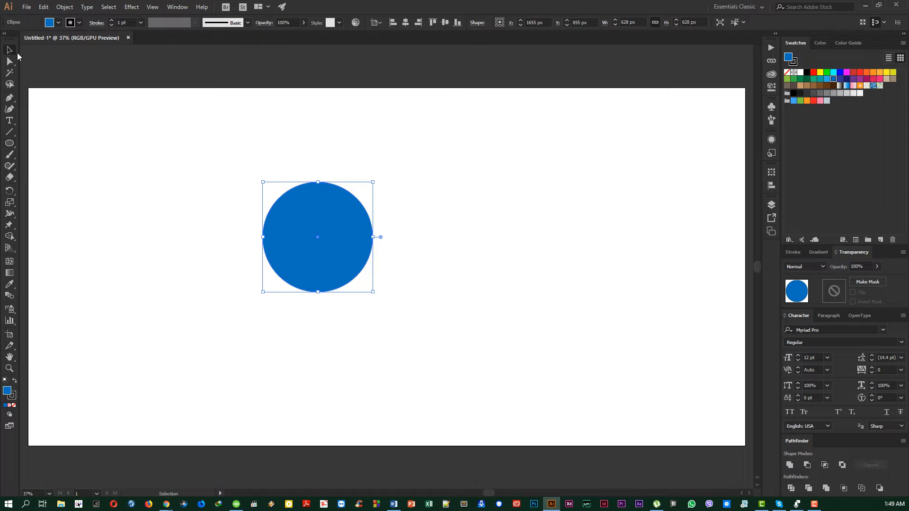
click(450, 220)
click(283, 214)
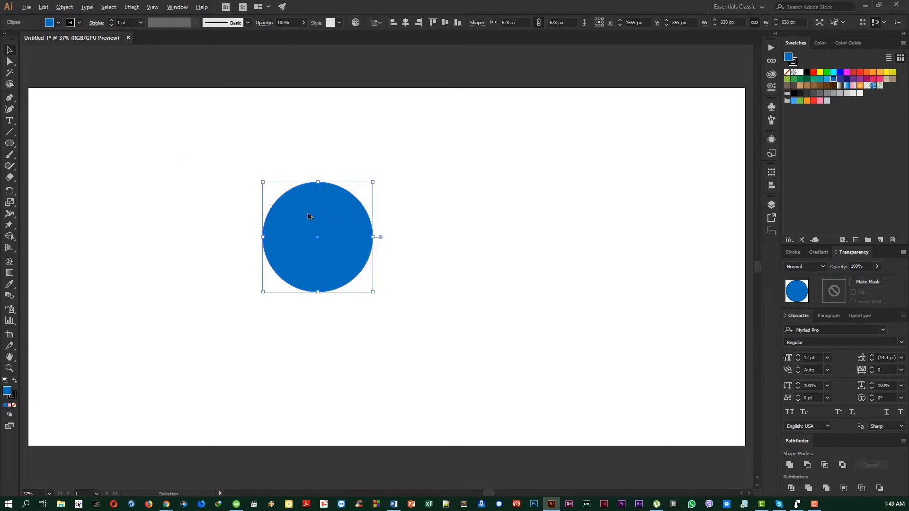
drag(308, 215, 521, 217)
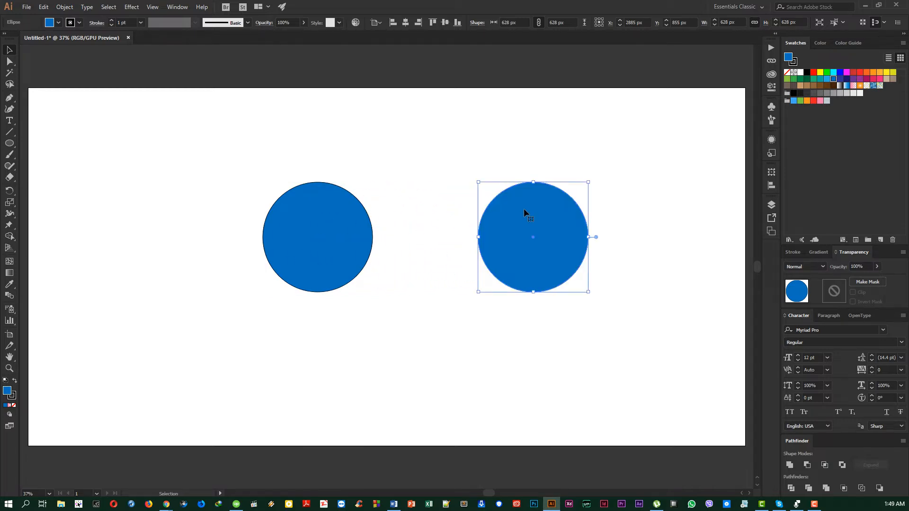
Step: Remove the stroke from both blue circles by setting it to None
click(641, 209)
click(506, 220)
click(308, 205)
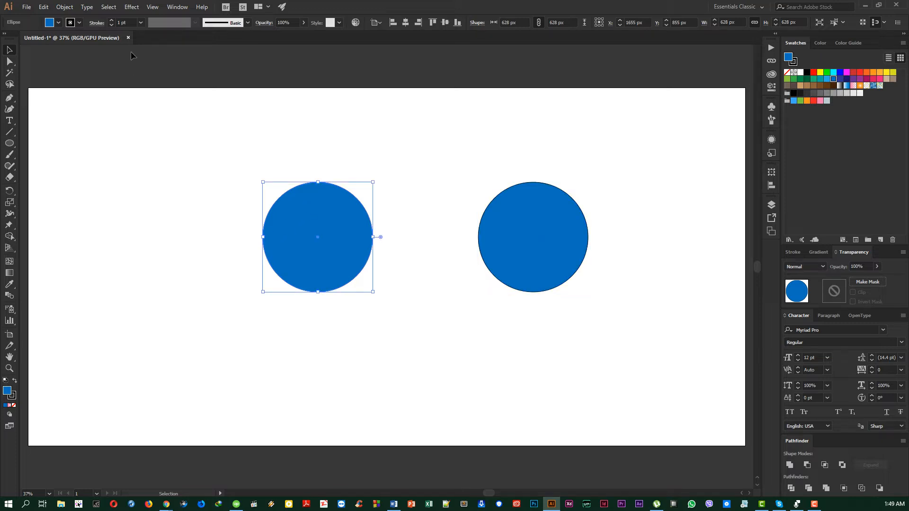
click(79, 23)
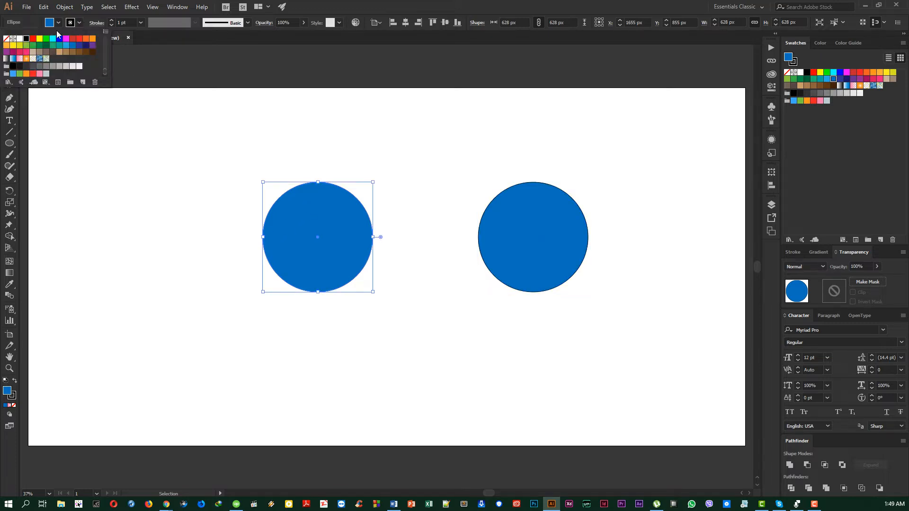
click(6, 40)
click(207, 209)
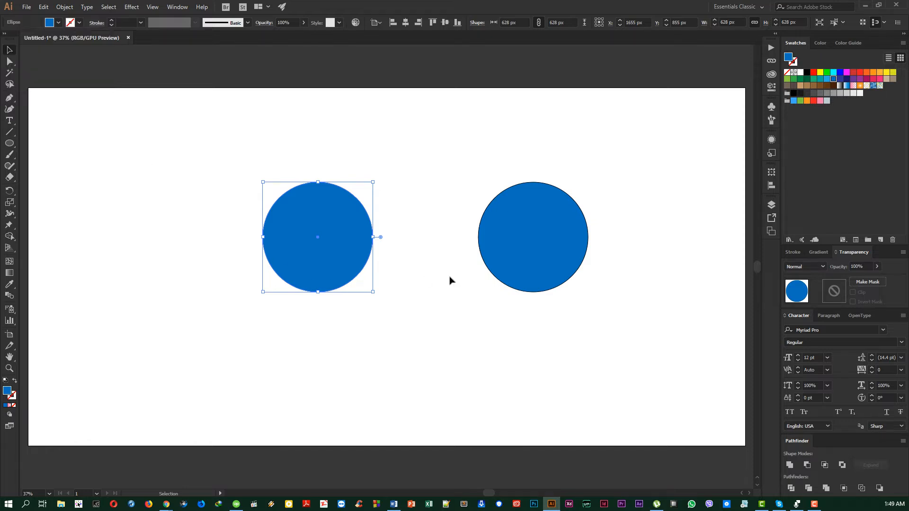
click(469, 270)
click(507, 238)
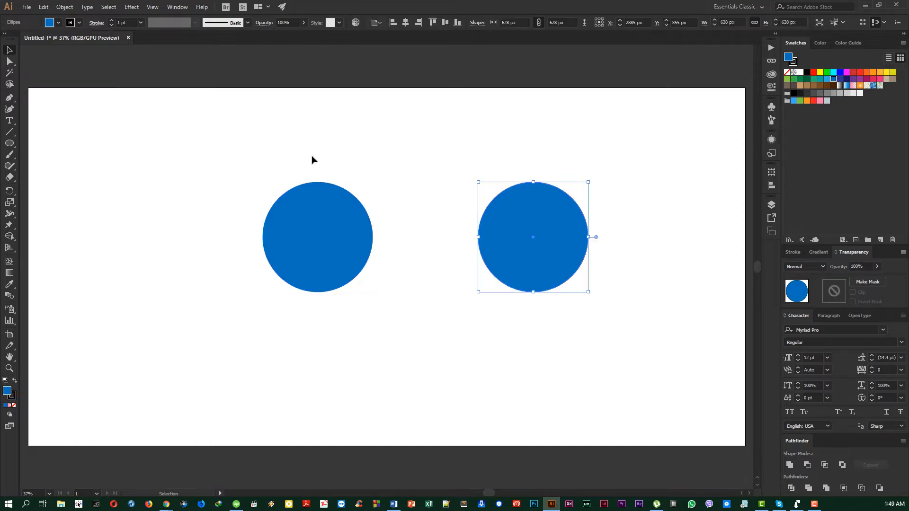
click(79, 22)
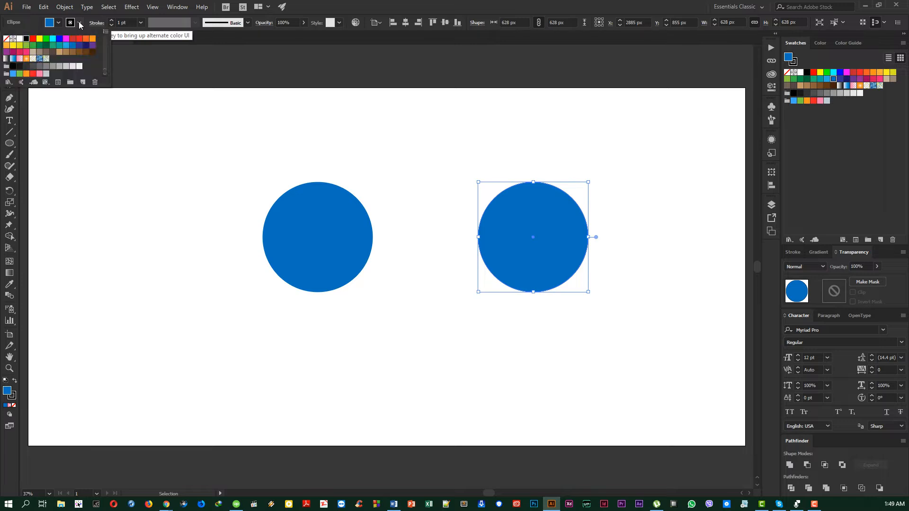
click(6, 38)
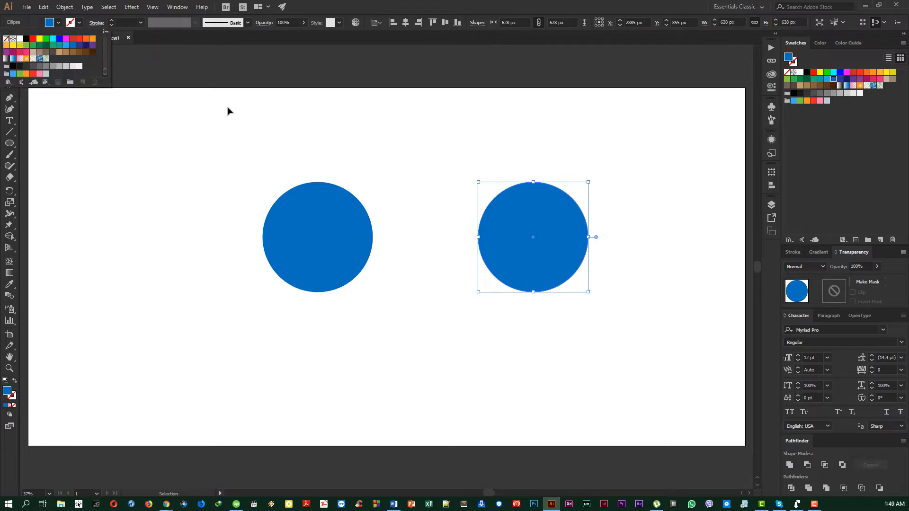
click(424, 136)
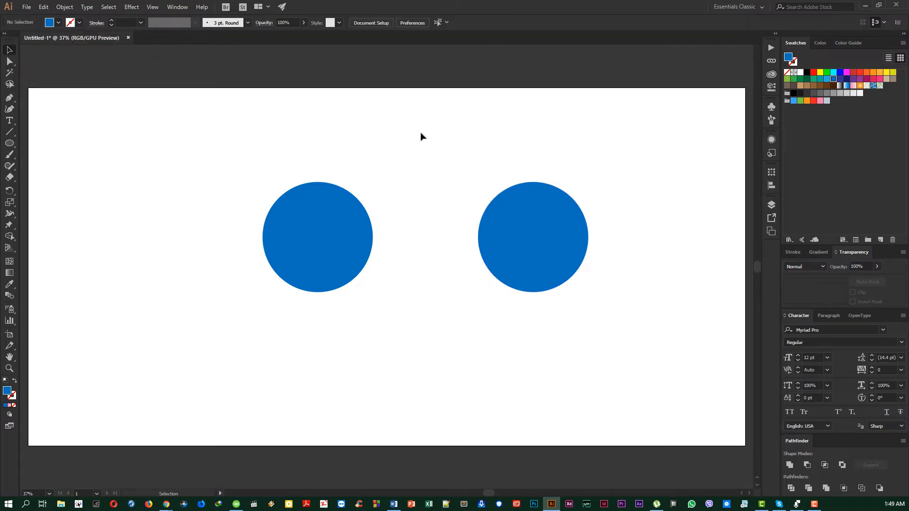
Step: Scale the right circle down proportionally about its centre to about 352 px
click(526, 240)
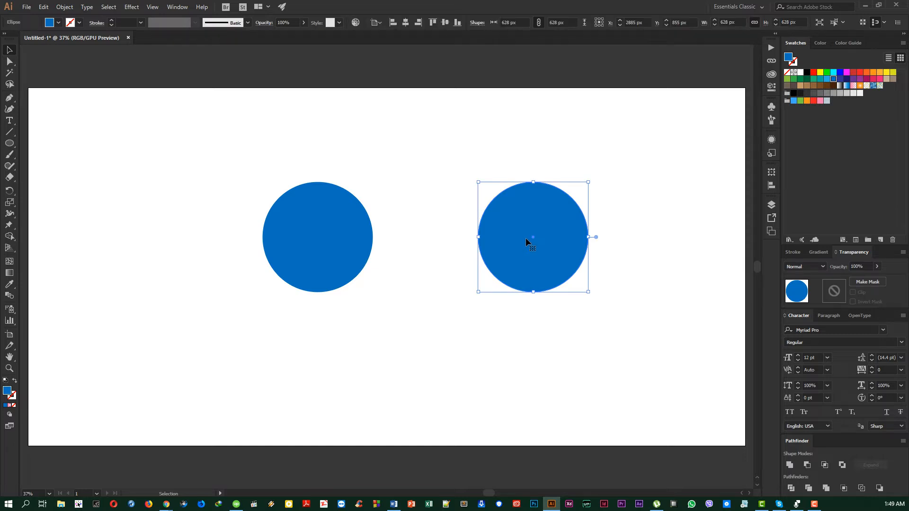
click(337, 236)
click(500, 253)
drag(590, 292, 564, 268)
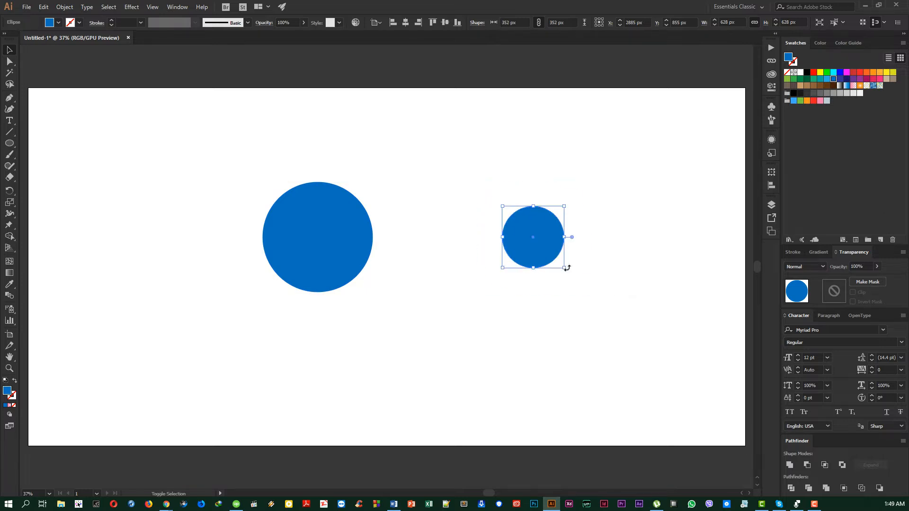
Step: Copy the smaller circle onto the centre of the large circle and fill the copy with white
drag(542, 227, 325, 237)
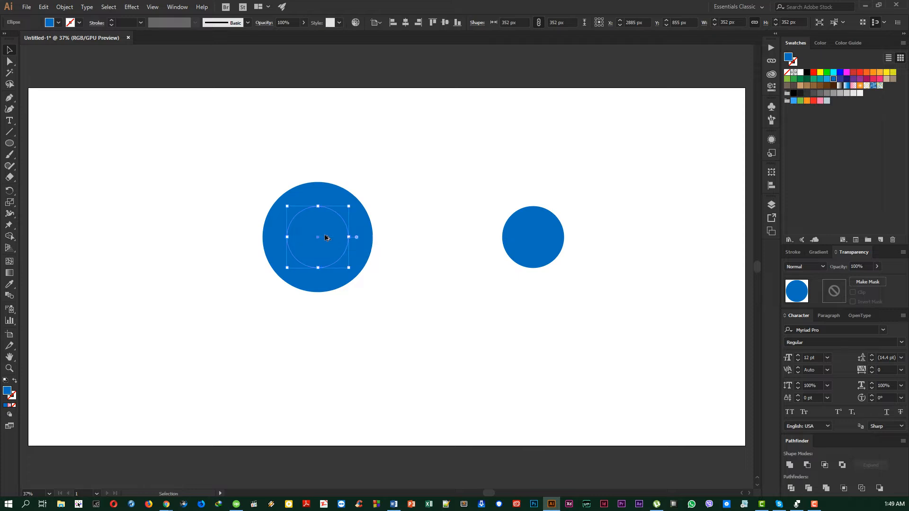
click(59, 23)
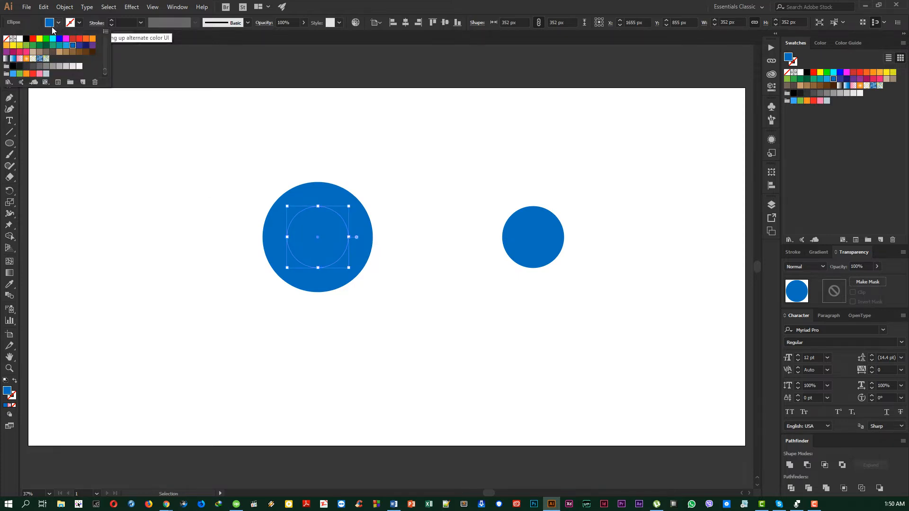
click(19, 40)
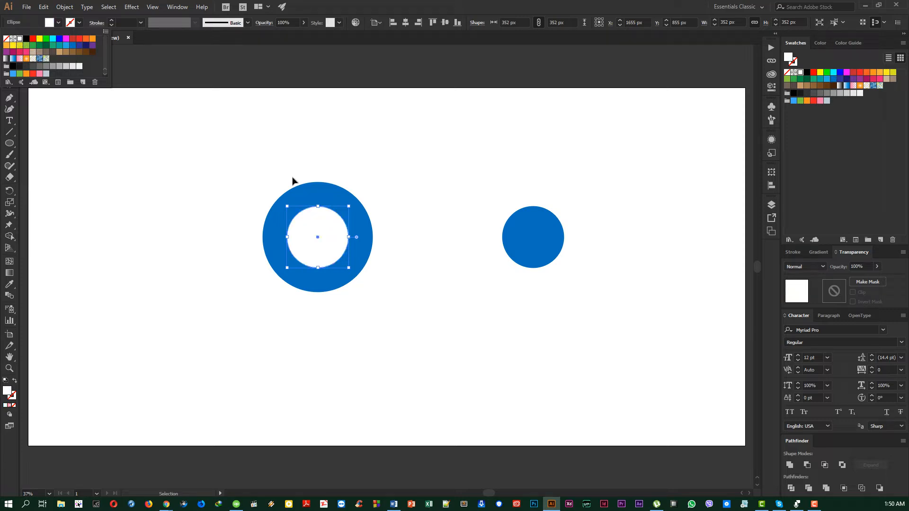
click(238, 170)
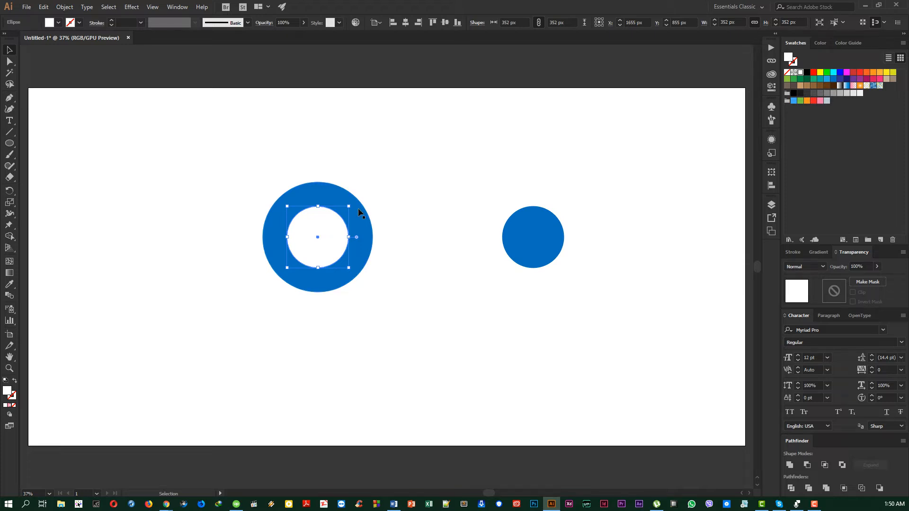
click(378, 191)
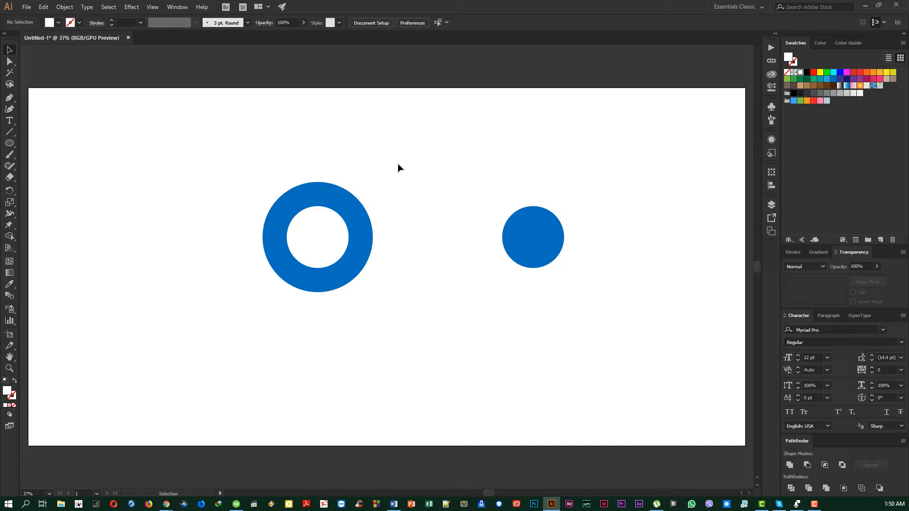
Step: Centre the large blue circle and its white inner circle horizontally and vertically on the artboard
drag(398, 163, 178, 342)
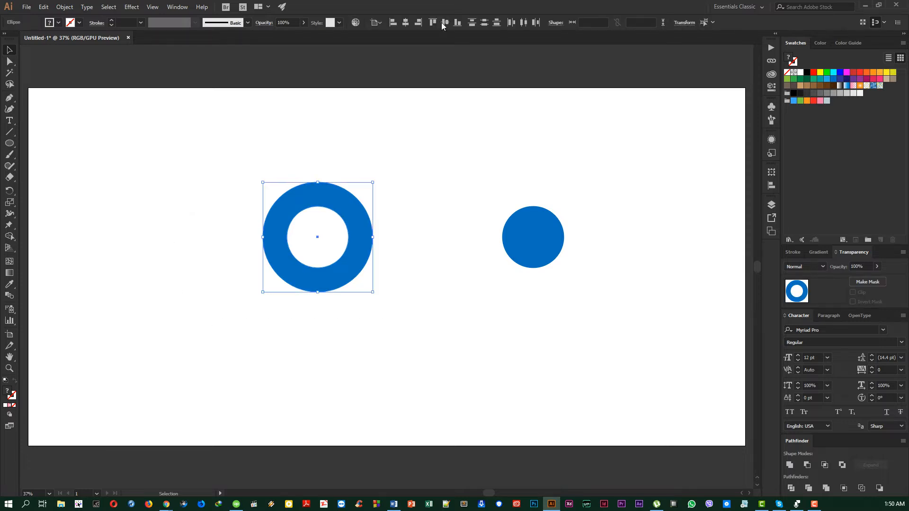
click(405, 22)
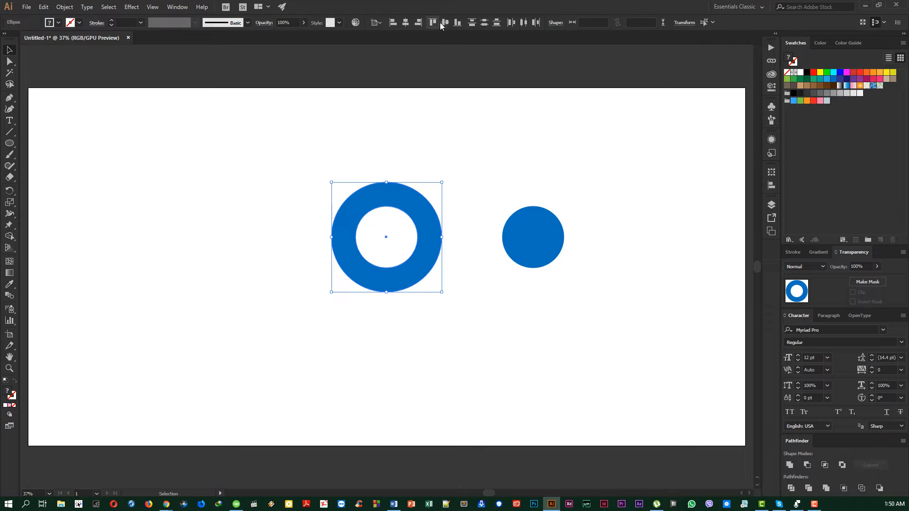
click(444, 23)
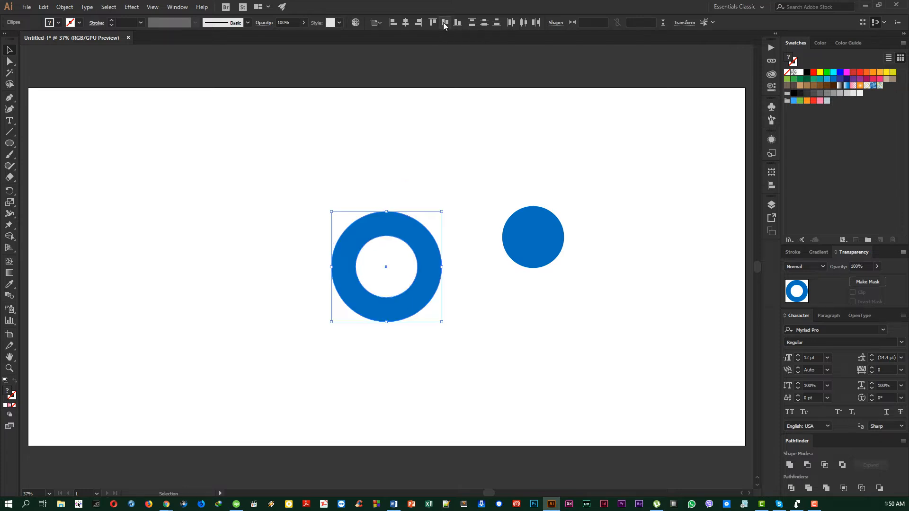
click(445, 166)
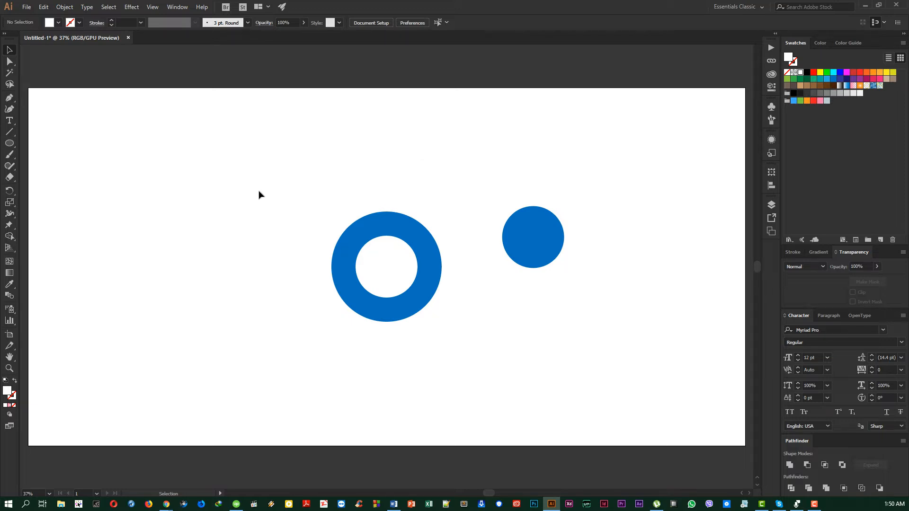
Step: Scale the separate blue circle beside the ring down about its centre to about 108 px
click(537, 242)
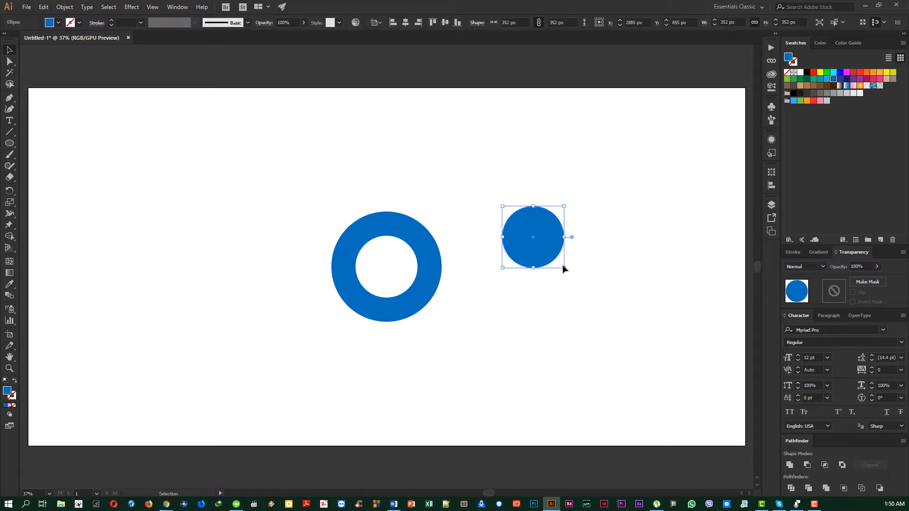
drag(564, 267, 547, 248)
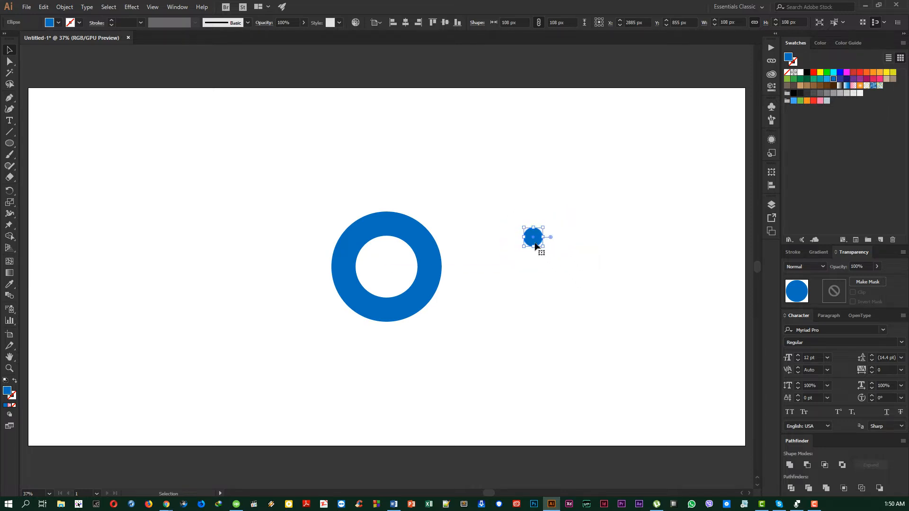
Step: Start a Transform effect on the small blue circle with preview enabled and 7 copies
click(137, 8)
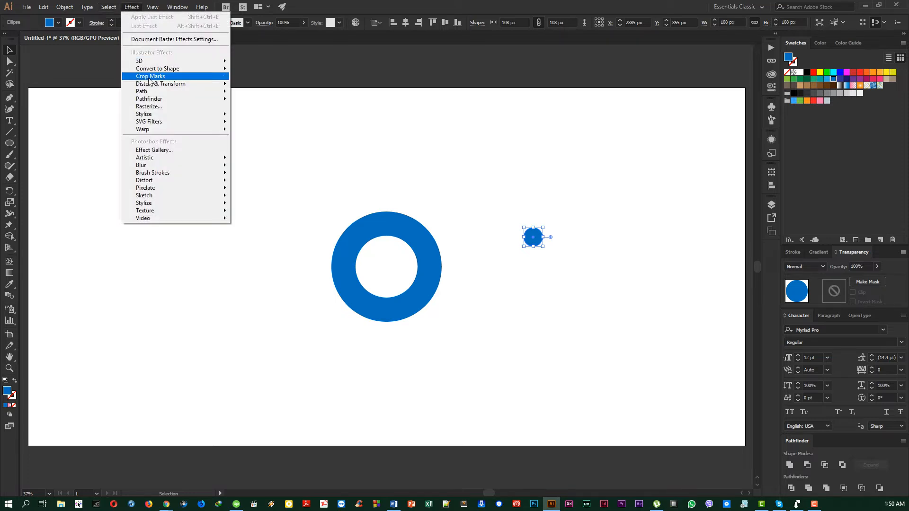
mouse_move(188, 88)
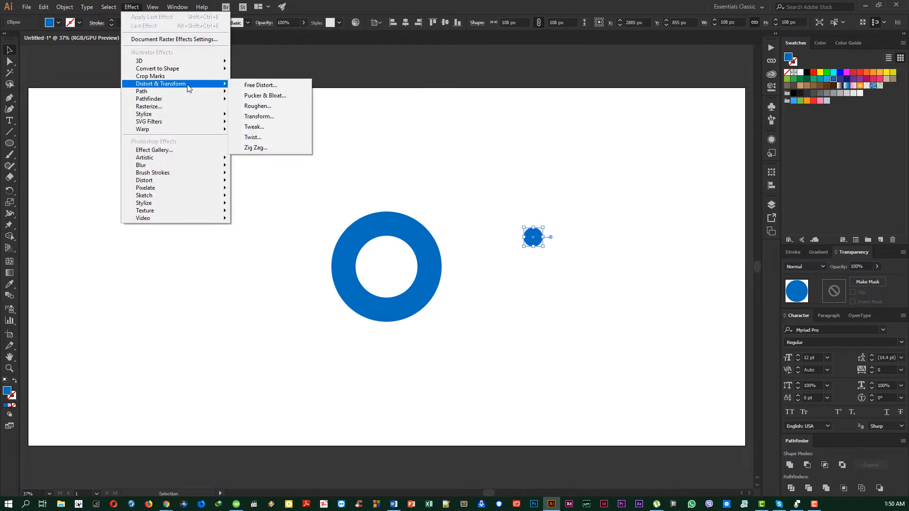
click(274, 117)
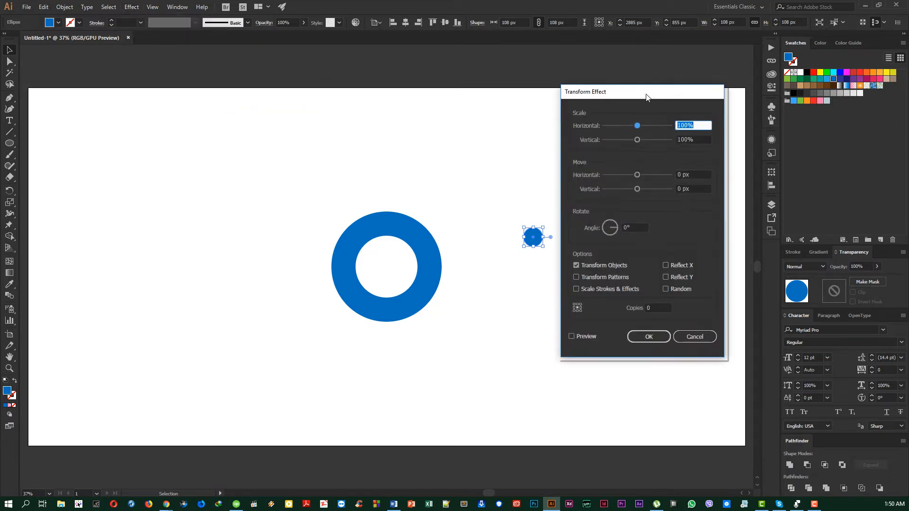
drag(647, 97, 157, 113)
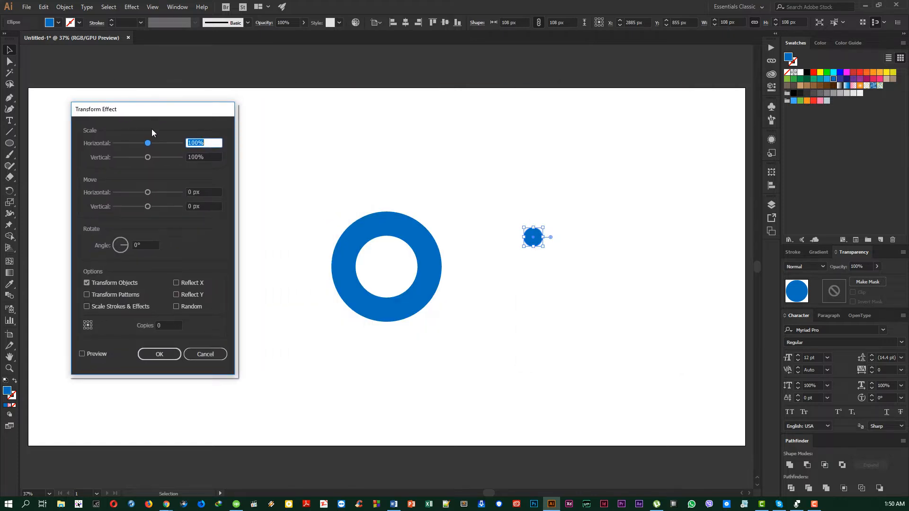
click(90, 354)
click(169, 326)
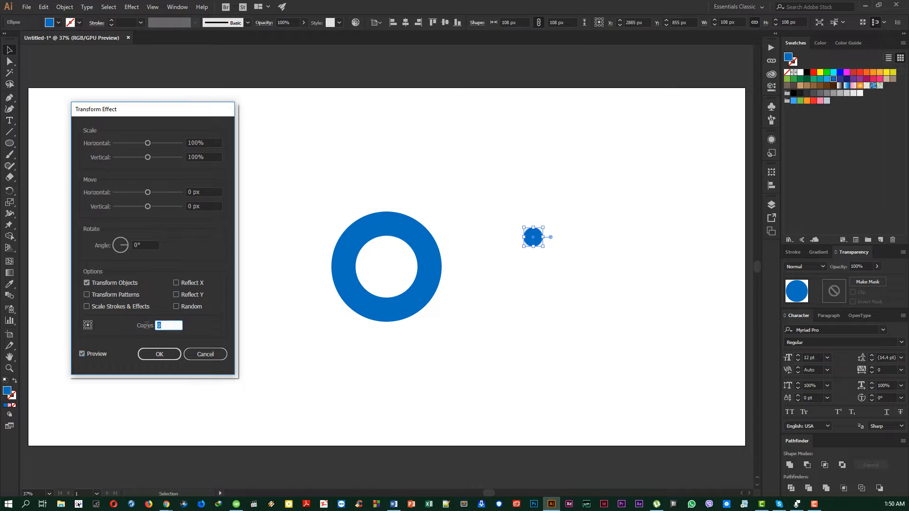
text(6)
key(BackSpace)
Step: Set the Transform effect's rotation angle to -45°
double_click(141, 244)
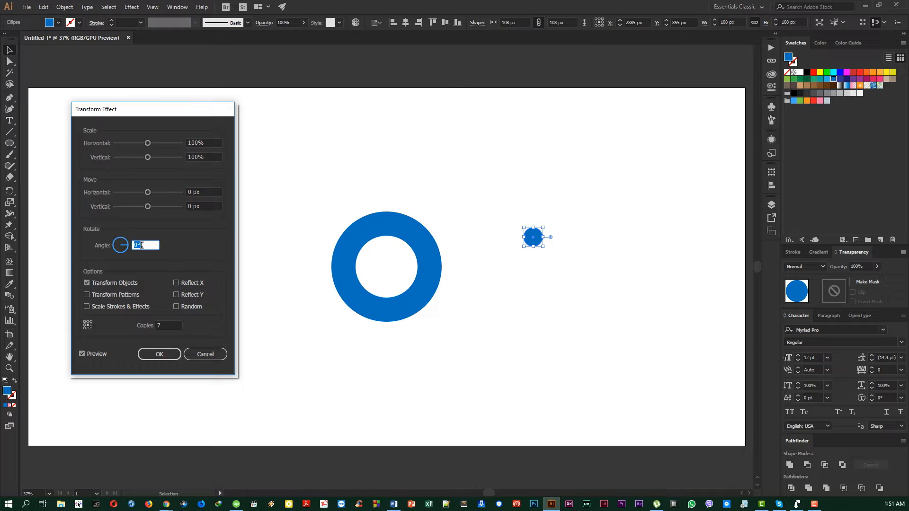
key(shift+Up)
key(shift+Down)
key(shift+Down)
Step: Set the effect's horizontal move to 210 px and apply it to spread the circle copies into a ring
click(203, 191)
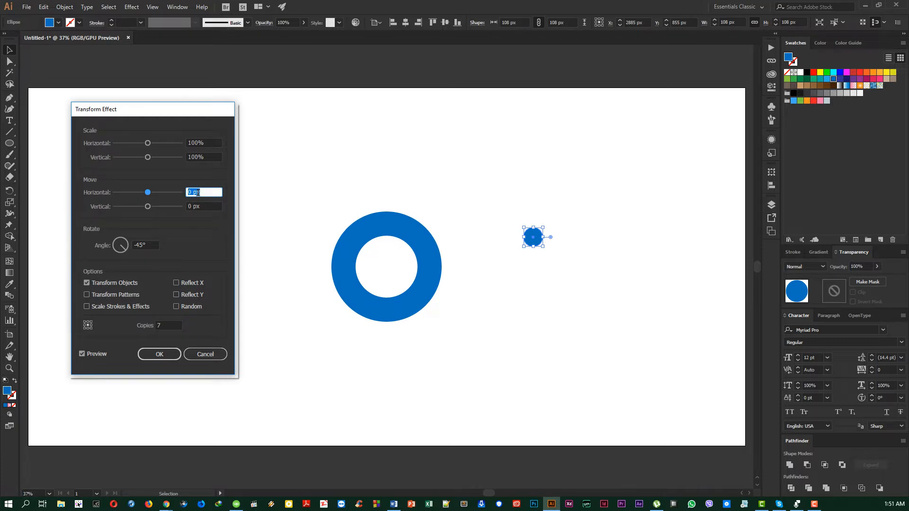
key(shift+Up)
key(shift+Up)
key(shift+Up)
key(shift+Up)
key(shift+Up)
key(shift+Up)
key(shift+Up)
key(shift+Up)
key(shift+Up)
key(shift+Up)
key(shift+Up)
key(shift+Up)
key(shift+Up)
key(shift+Up)
key(shift+Up)
key(shift+Up)
key(shift+Up)
key(shift+Up)
key(shift+Up)
key(shift+Up)
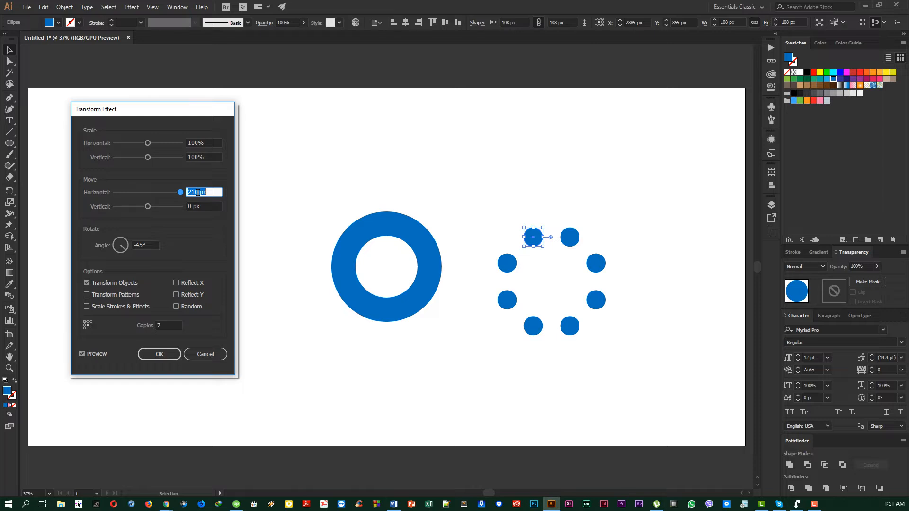
click(167, 357)
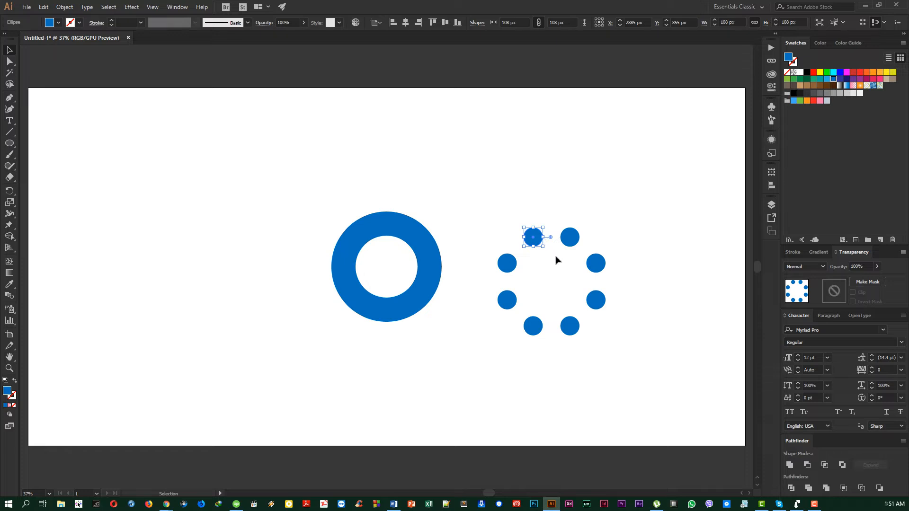
Step: Place a spare copy of the small-circle pattern outside the artboard, to its right
scroll(539, 244, down, 1)
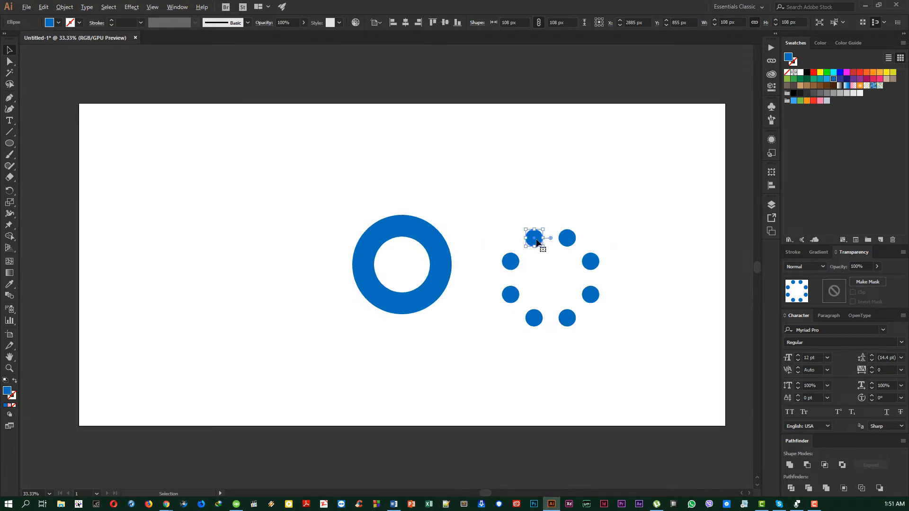
scroll(540, 242, down, 1)
drag(536, 240, 711, 250)
click(621, 241)
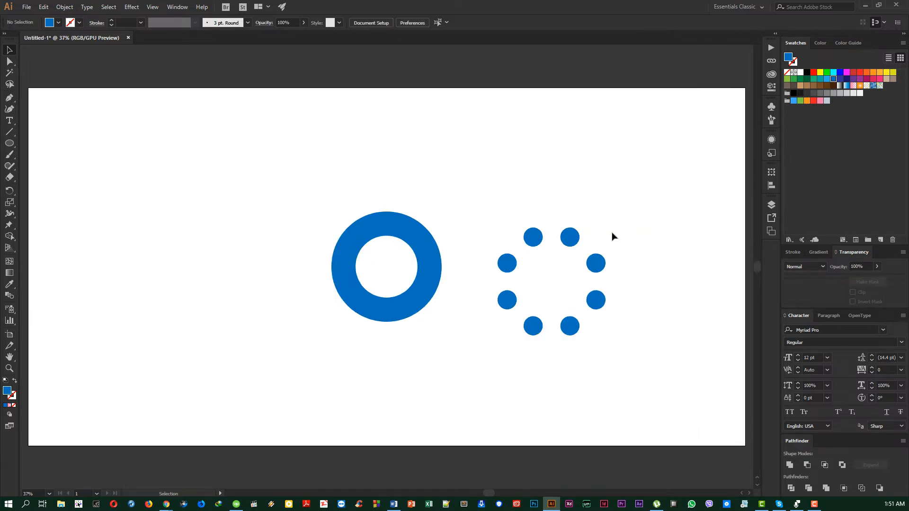
Step: Expand the appearance of the small-circle pattern on the artboard into editable shapes
scroll(611, 237, up, 1)
drag(637, 209, 481, 397)
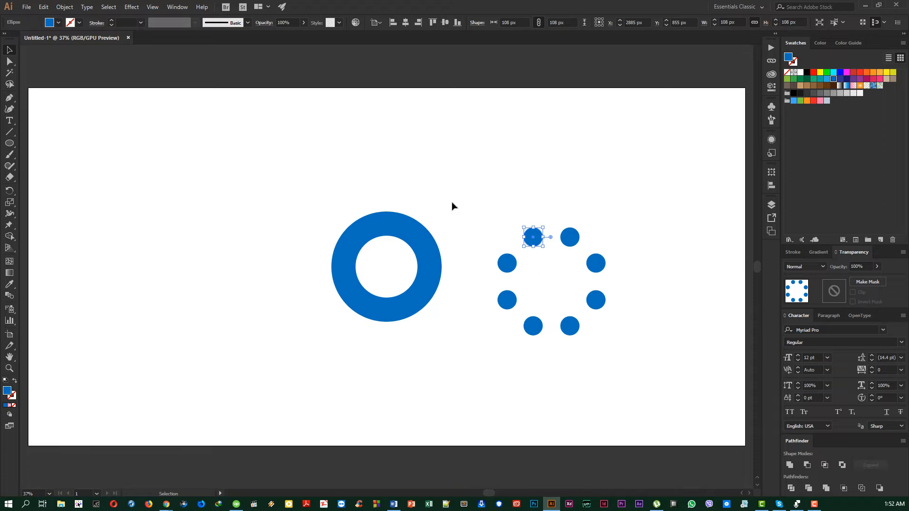
click(466, 215)
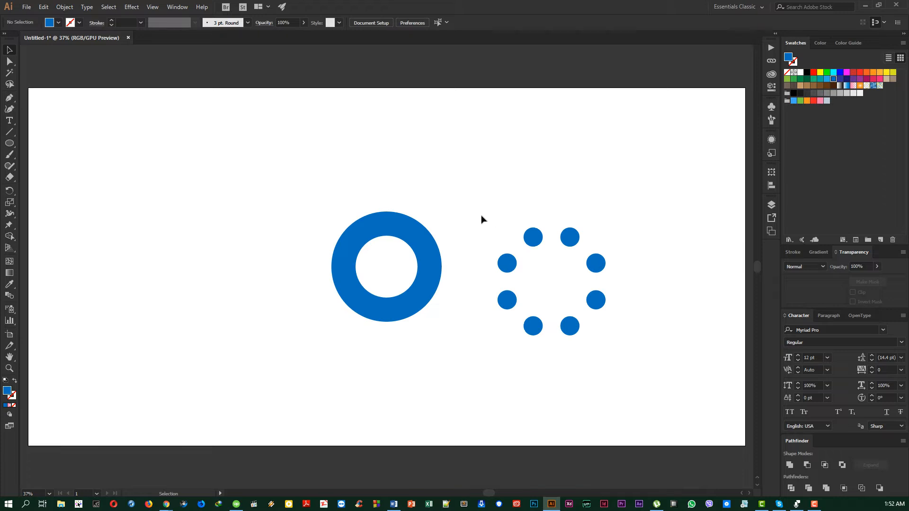
drag(478, 206, 634, 373)
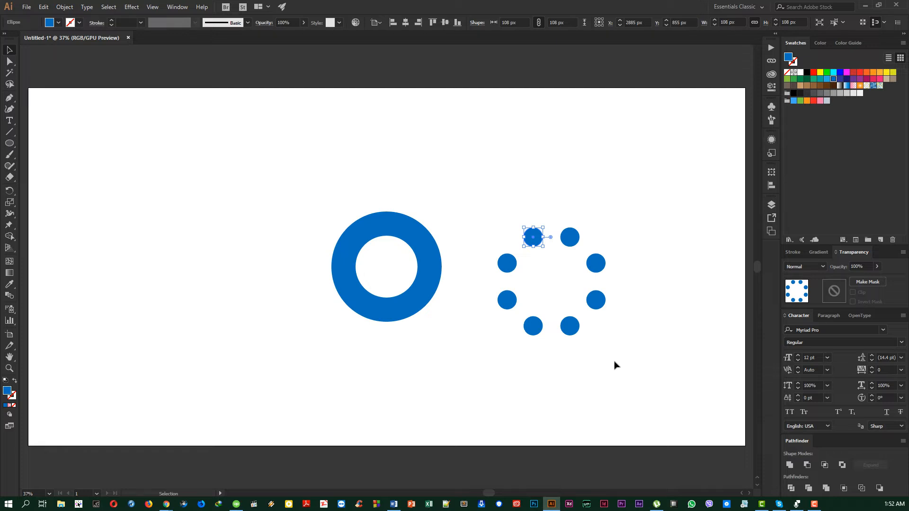
click(65, 7)
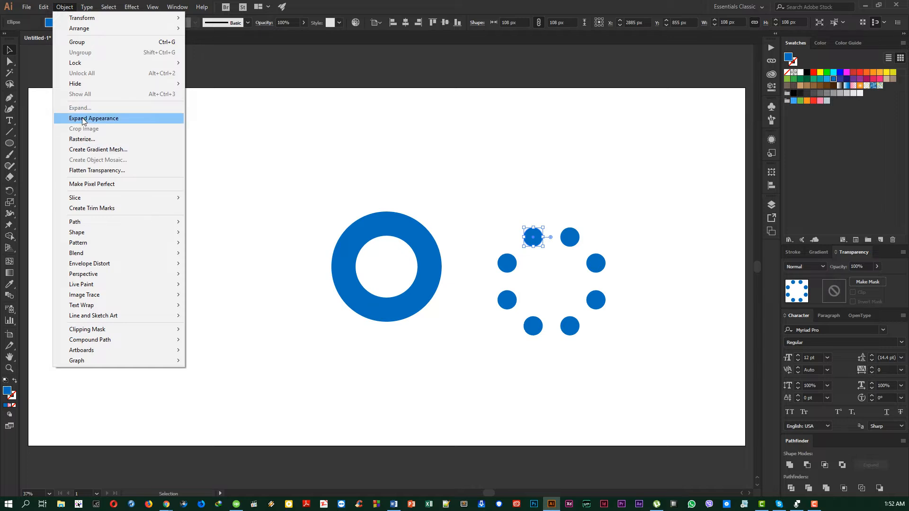
click(82, 119)
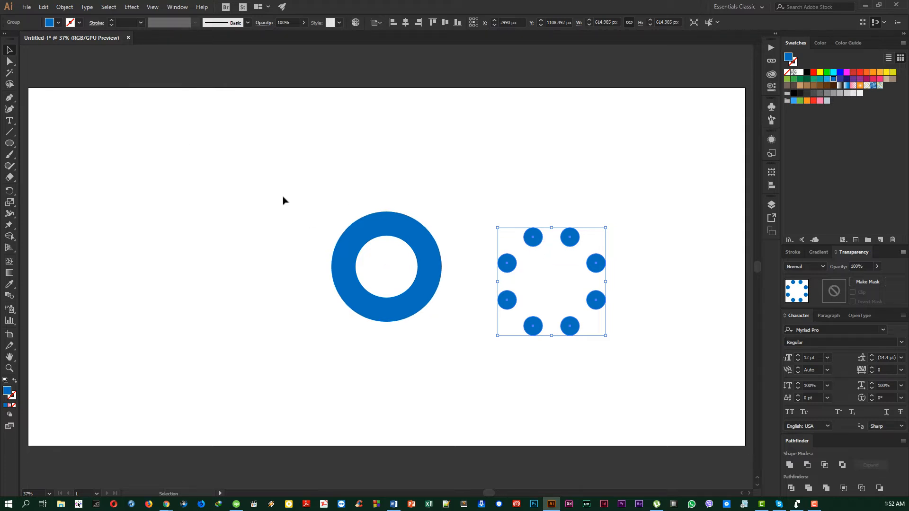
Step: Align the expanded circle group and the blue ring to each other's centres horizontally and vertically
drag(282, 197, 663, 385)
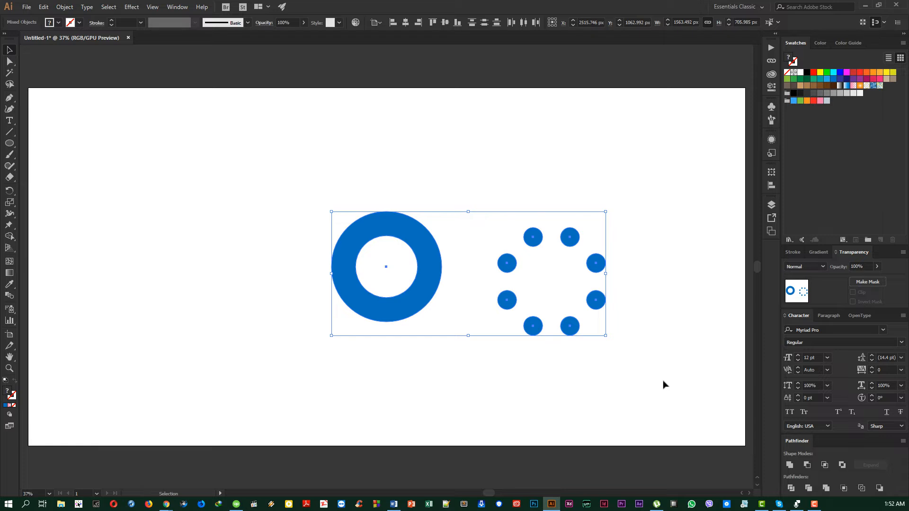
click(405, 25)
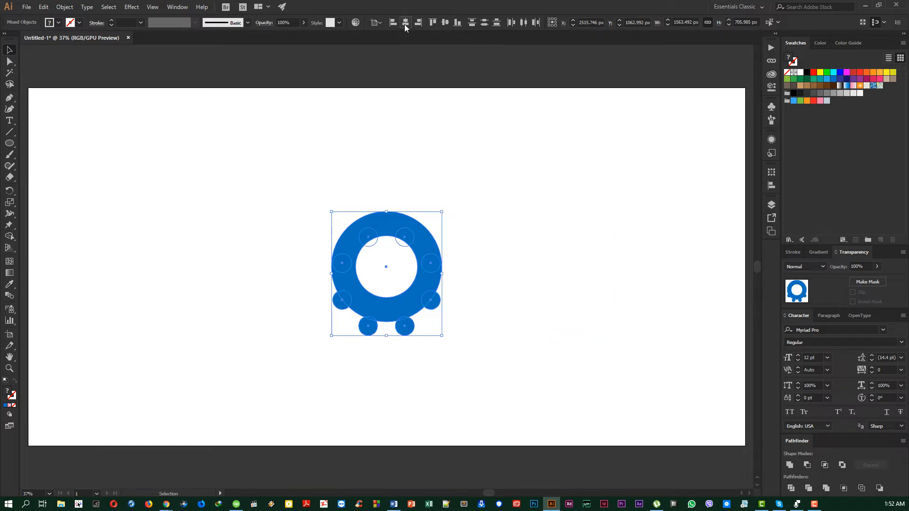
click(445, 22)
click(468, 229)
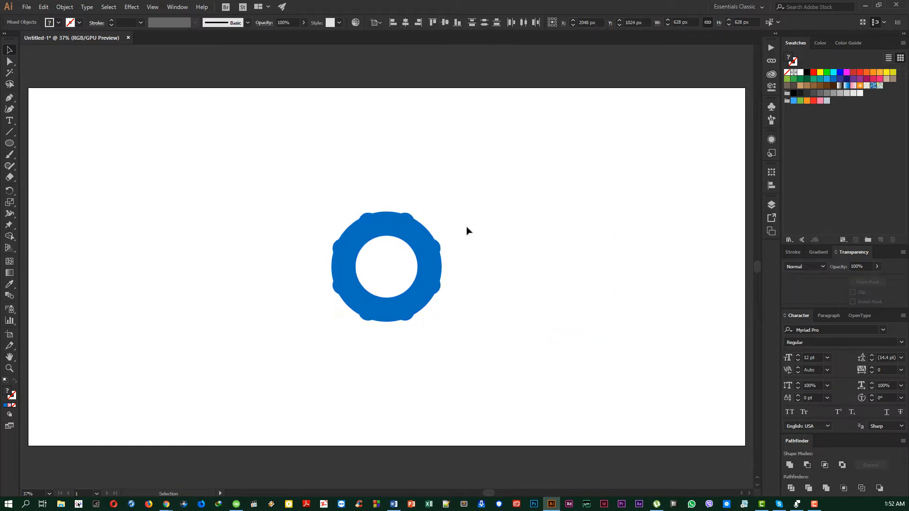
Step: Scale the small-circle group up proportionally about its centre to 700 px and fill it with white
click(410, 216)
key(shift)
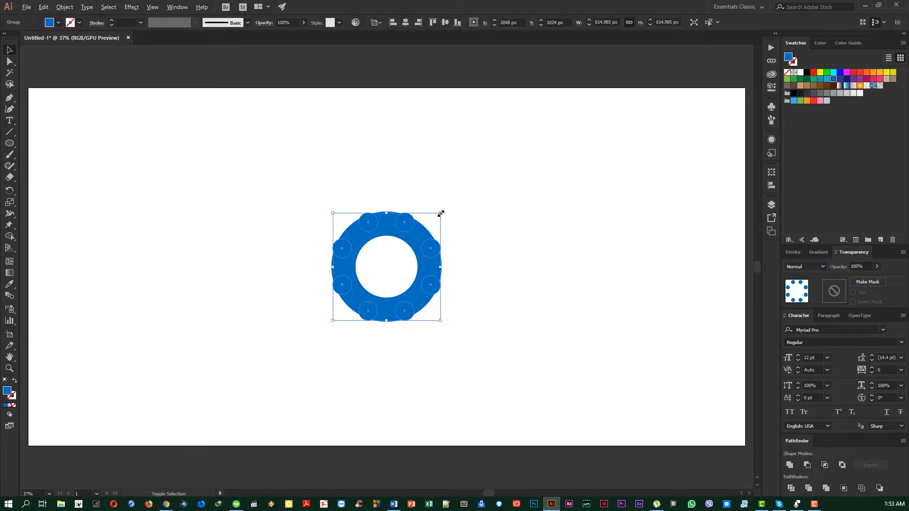
drag(440, 213, 450, 205)
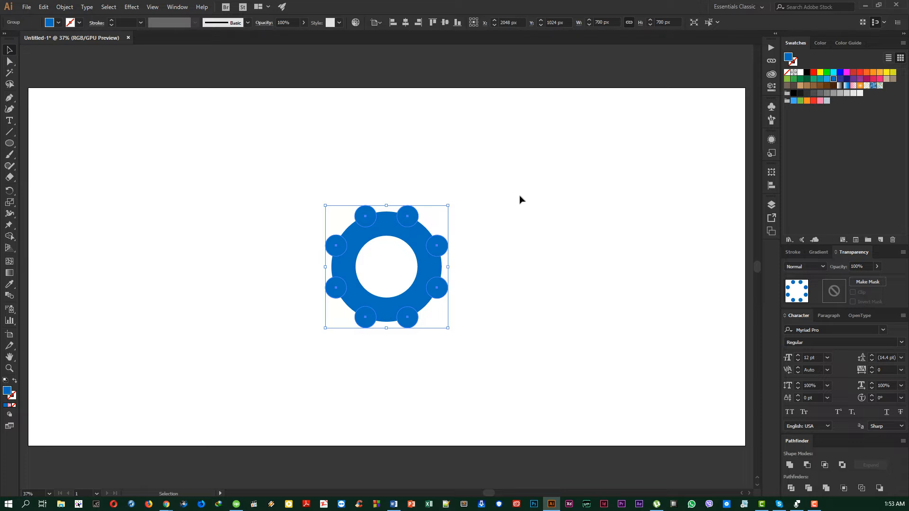
click(800, 73)
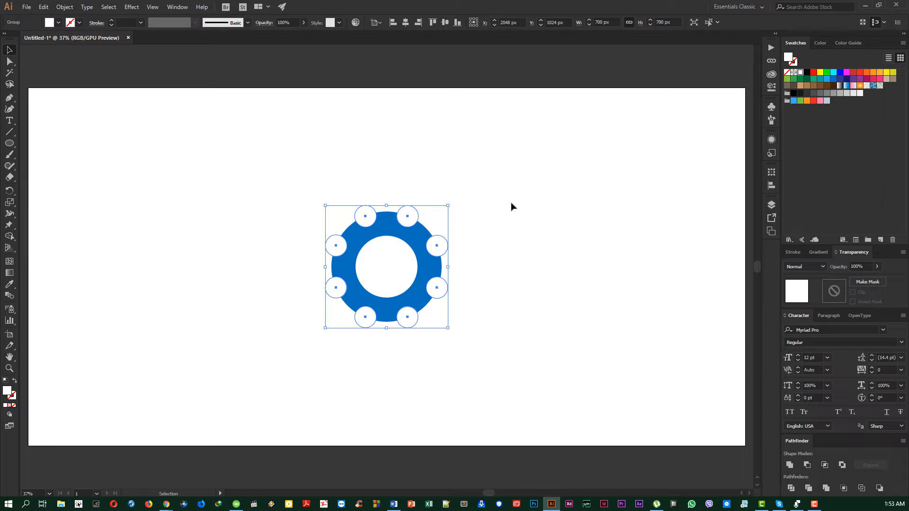
click(511, 207)
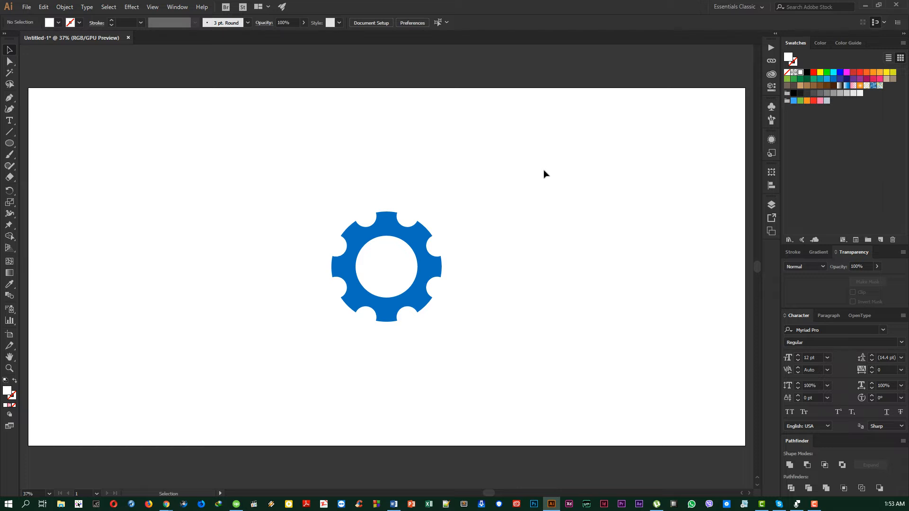
Step: Subtract the white small-circle group from the large blue circle with Minus Front to form the gear teeth
drag(550, 163, 207, 360)
click(477, 397)
click(441, 245)
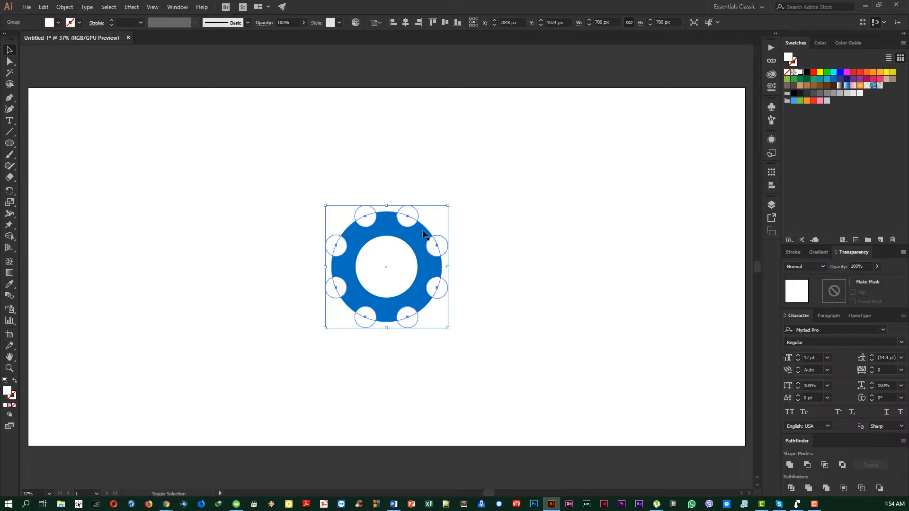
shift+click(423, 233)
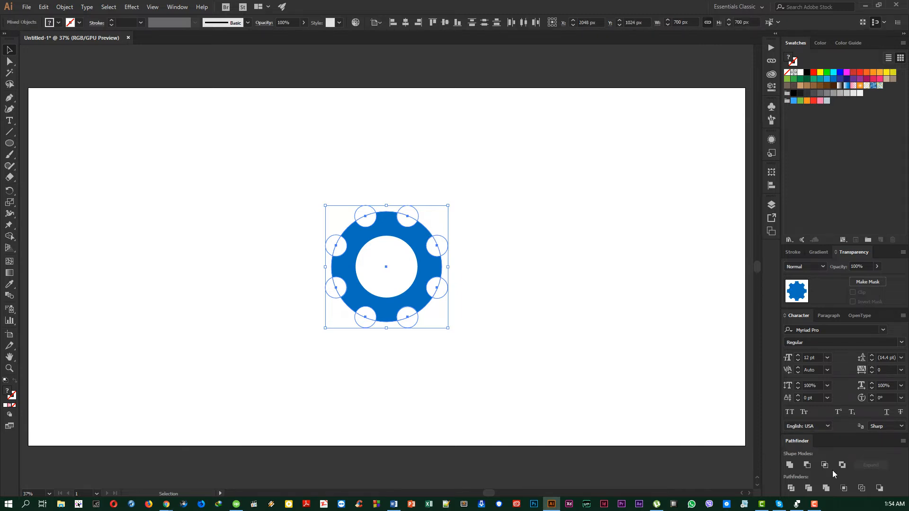
click(808, 465)
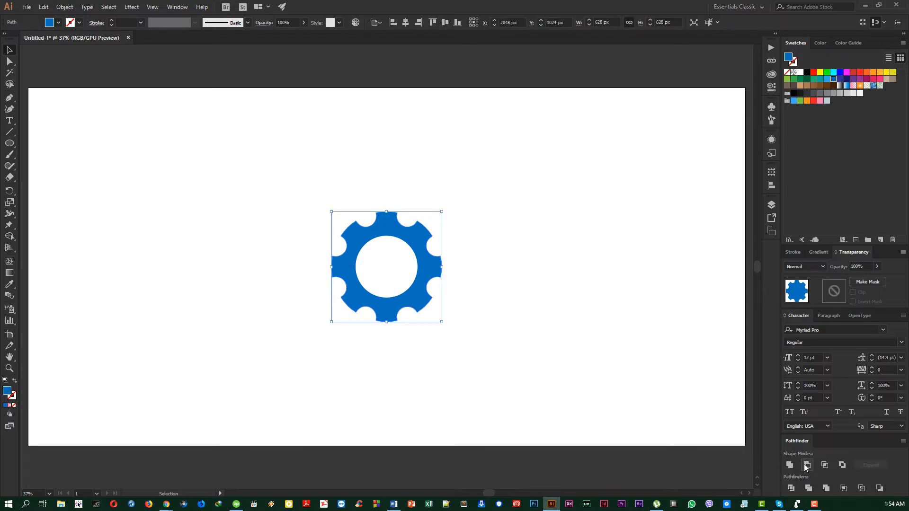
click(491, 219)
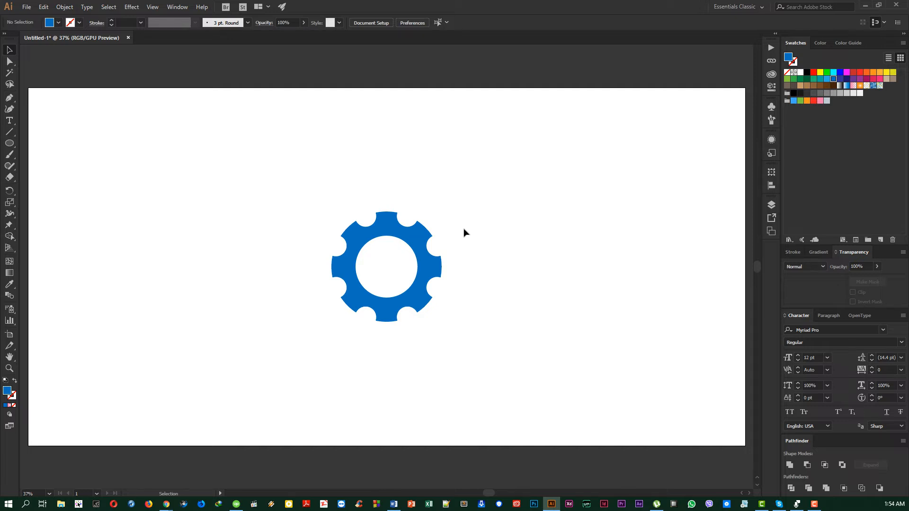
Step: Cut the white centre circle out of the blue gear with Minus Front
click(407, 231)
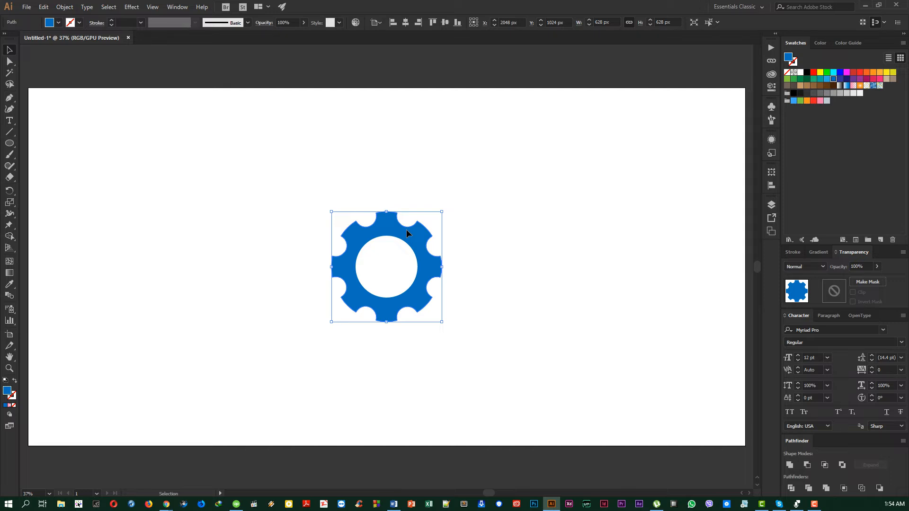
click(496, 229)
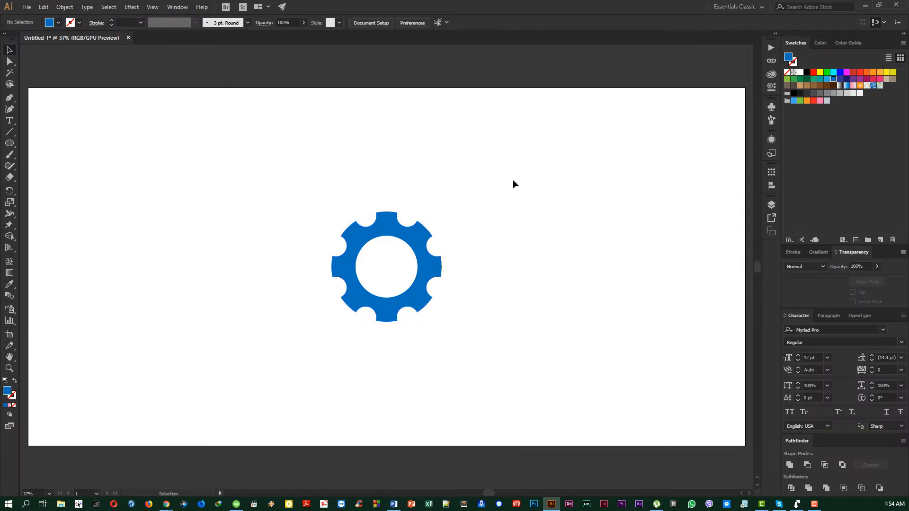
drag(508, 176, 266, 345)
click(473, 314)
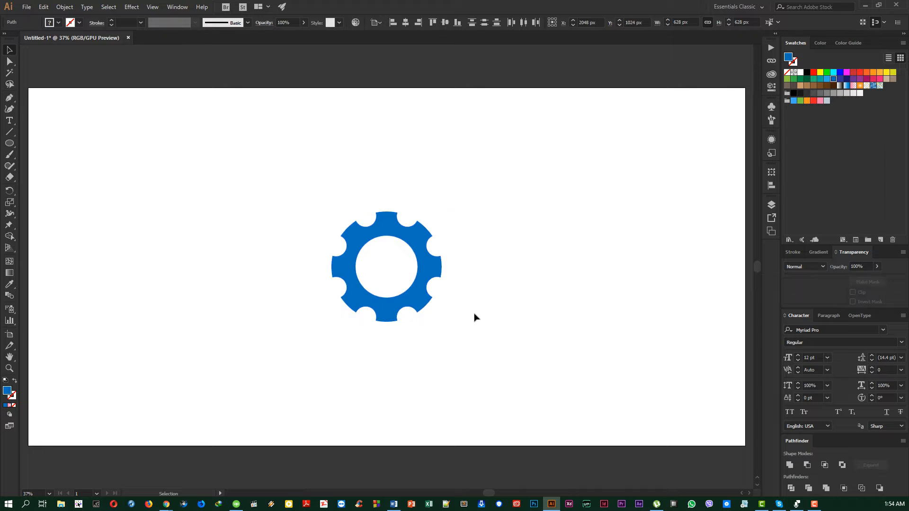
click(405, 268)
click(489, 204)
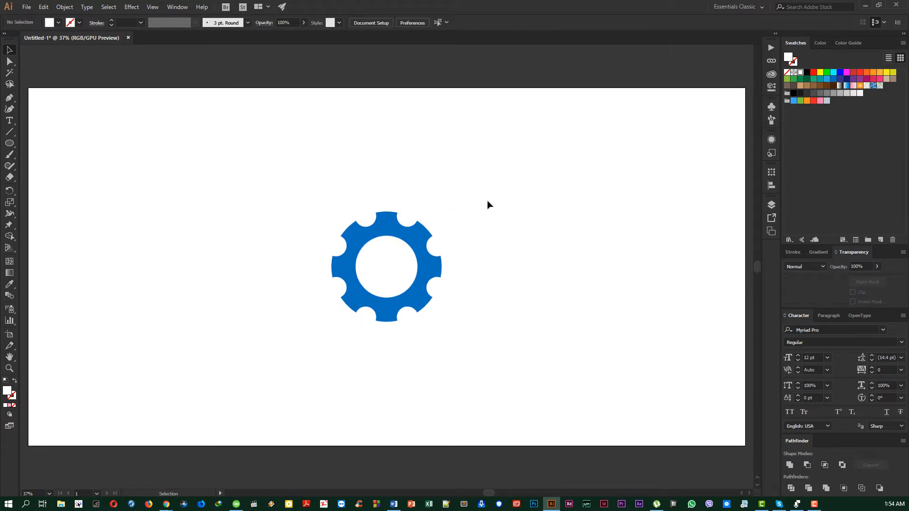
drag(489, 200, 255, 355)
drag(549, 362, 214, 139)
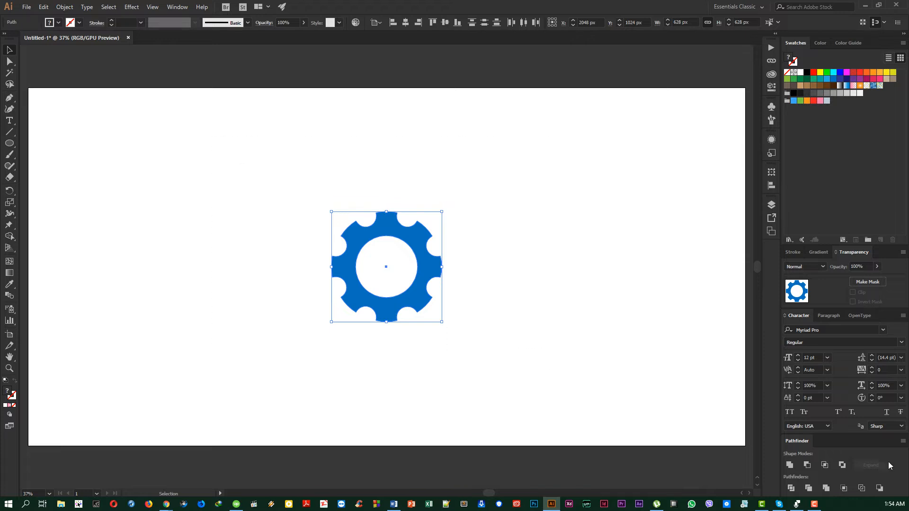
click(807, 465)
click(472, 249)
Step: Move the finished gear straight up off the artboard to the empty area above it
scroll(426, 251, down, 1)
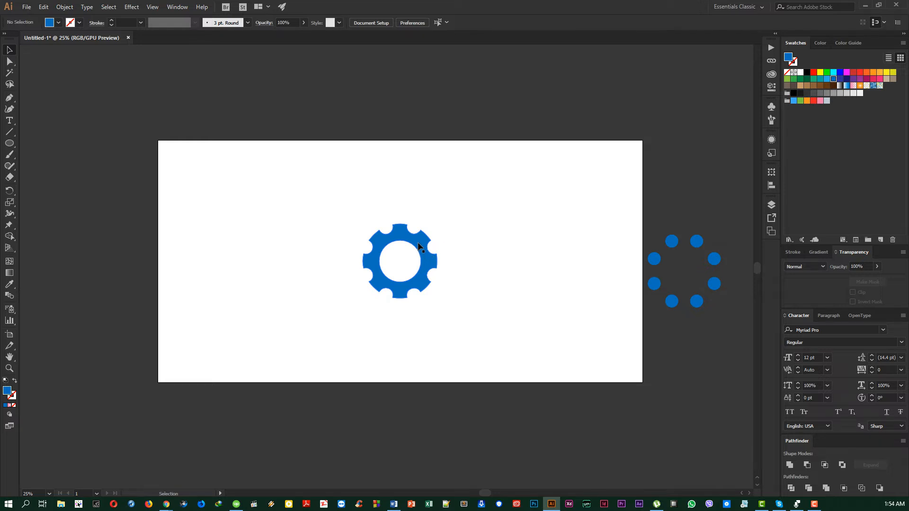
drag(418, 247, 419, 85)
click(474, 104)
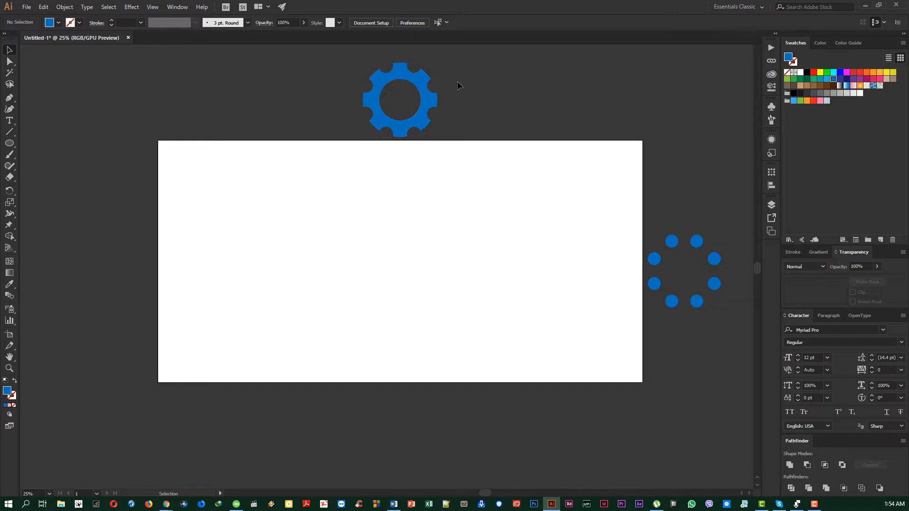
drag(456, 85, 458, 162)
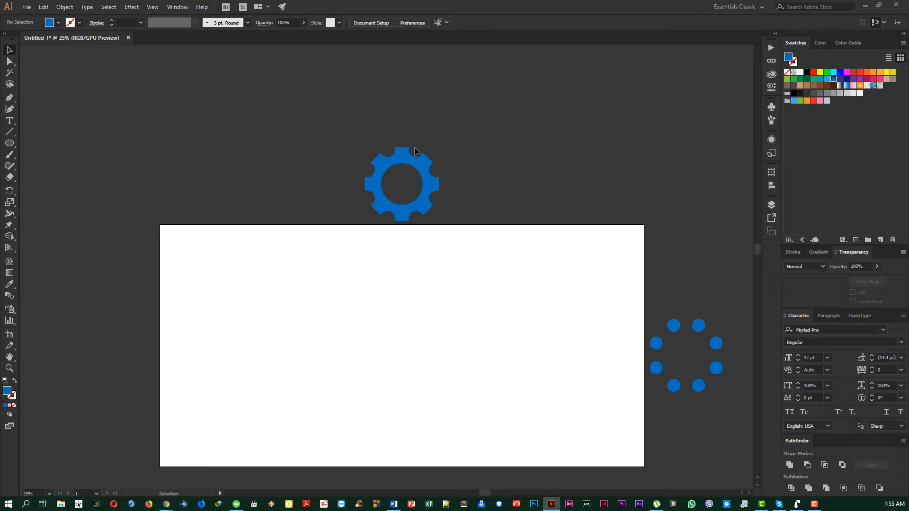
Step: Move the gear straight down onto the artboard, close to the artboard's middle
drag(420, 164, 412, 317)
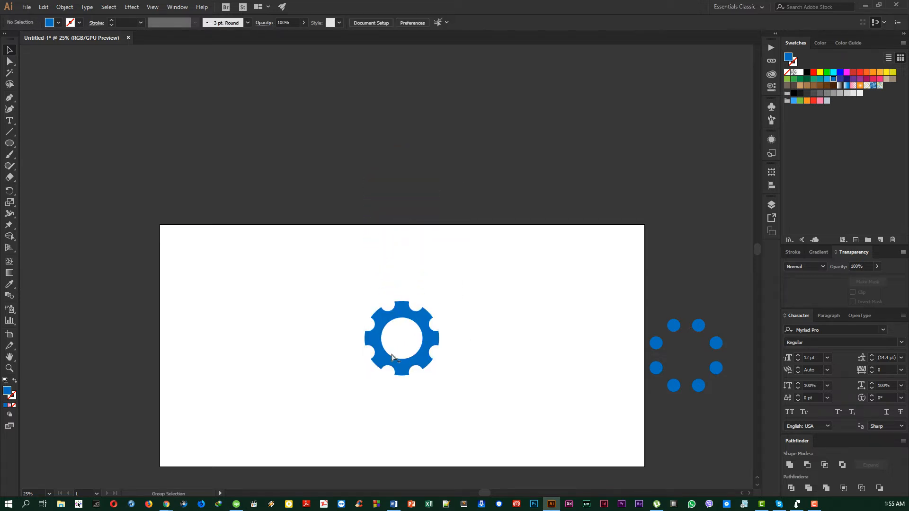
scroll(378, 350, up, 2)
scroll(378, 350, up, 1)
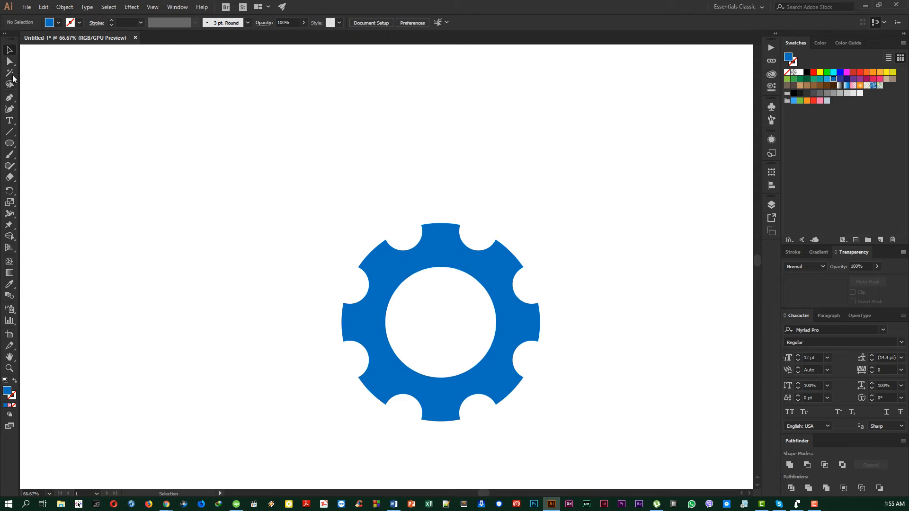
Step: Display the gear's live-corner widgets with Direct Selection and examine them around the tooth gaps
click(7, 63)
drag(164, 106, 600, 475)
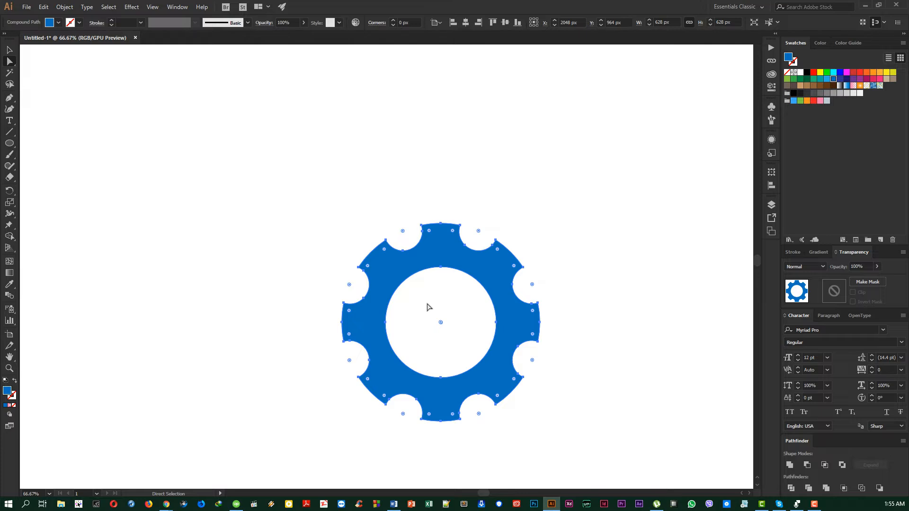
scroll(476, 236, up, 2)
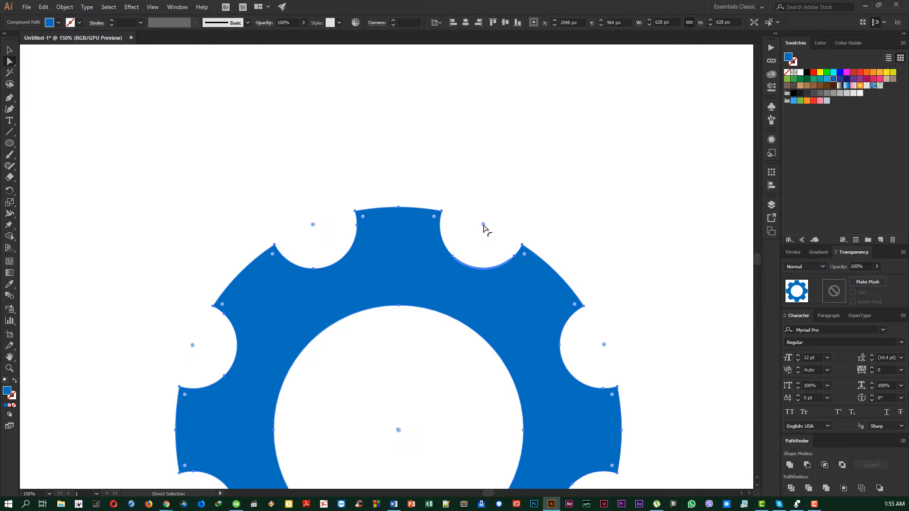
click(451, 203)
scroll(451, 203, down, 2)
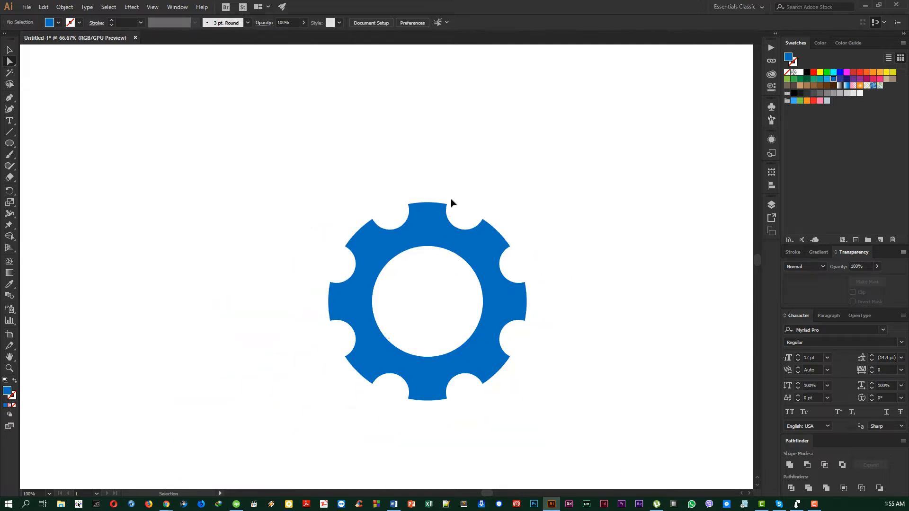
Step: Select all sixteen outer tooth corner points of the gear and round them together to 15.5 px
drag(485, 207, 484, 177)
scroll(456, 198, up, 1)
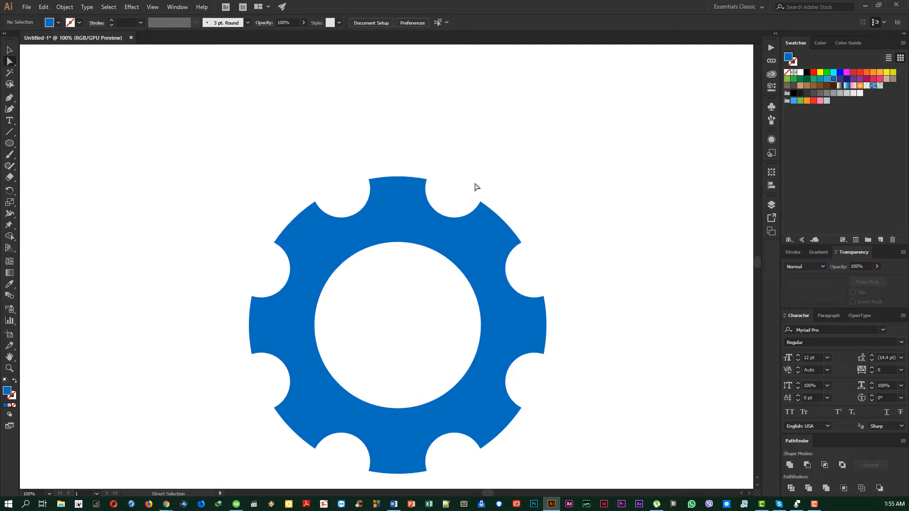
click(427, 180)
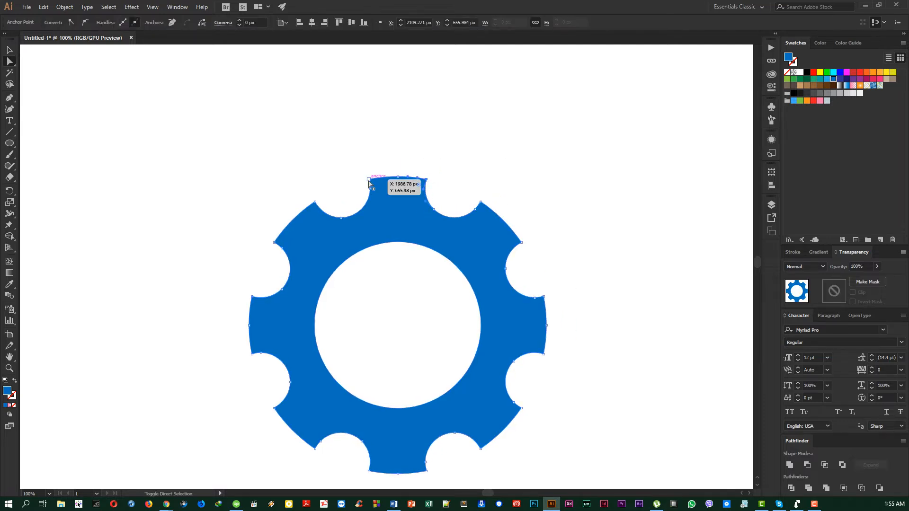
shift+click(369, 179)
shift+click(480, 202)
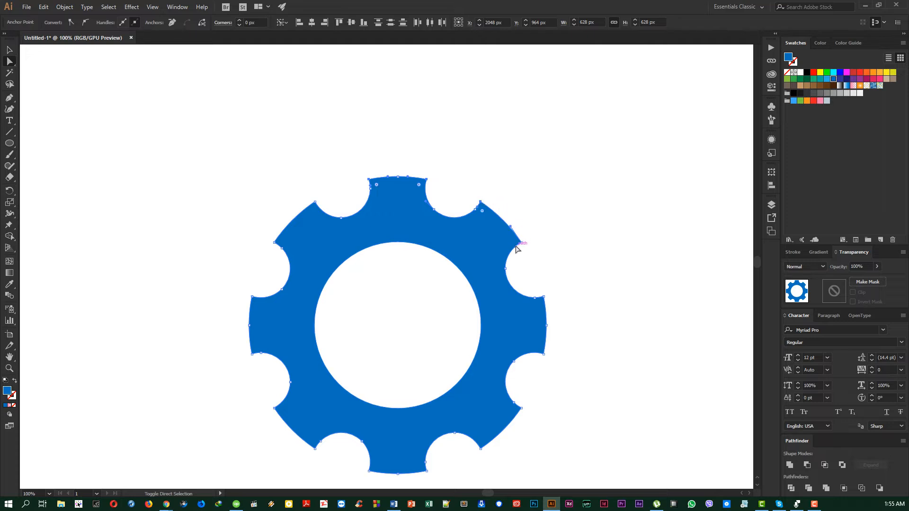
shift+click(521, 242)
shift+click(544, 296)
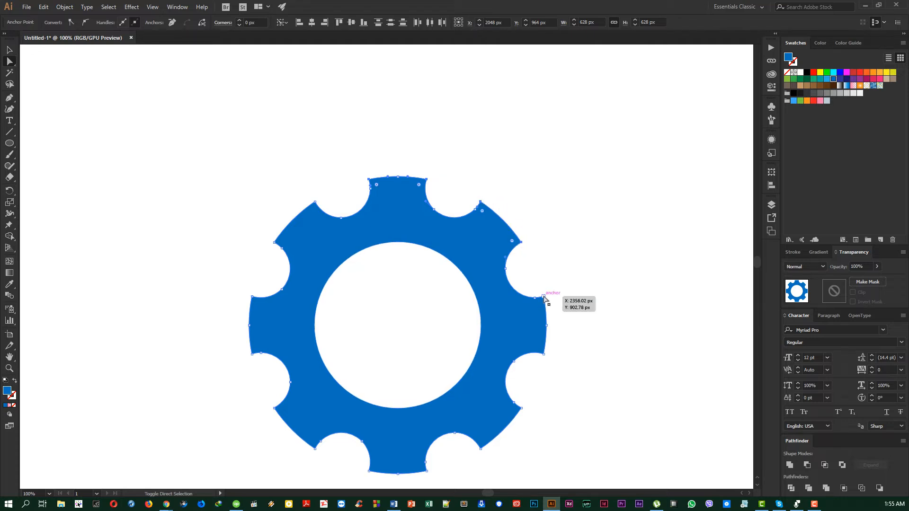
shift+click(544, 354)
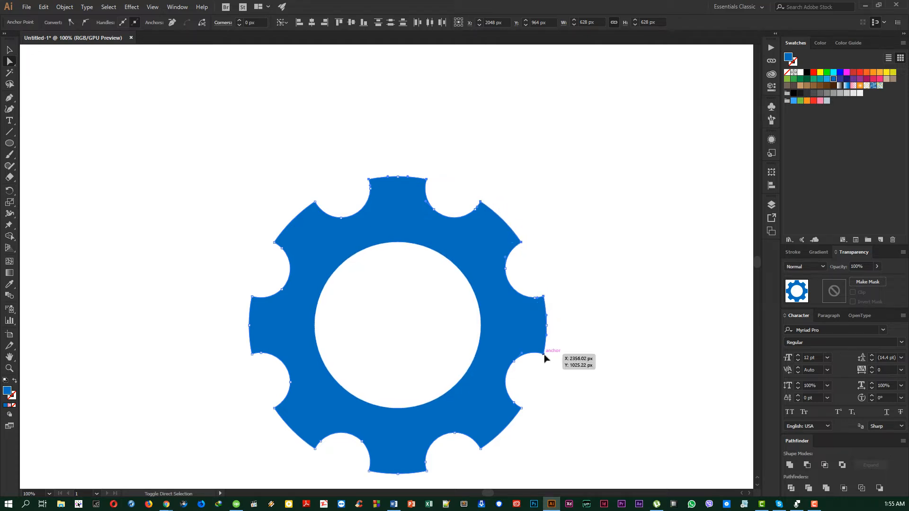
shift+click(521, 407)
shift+click(480, 448)
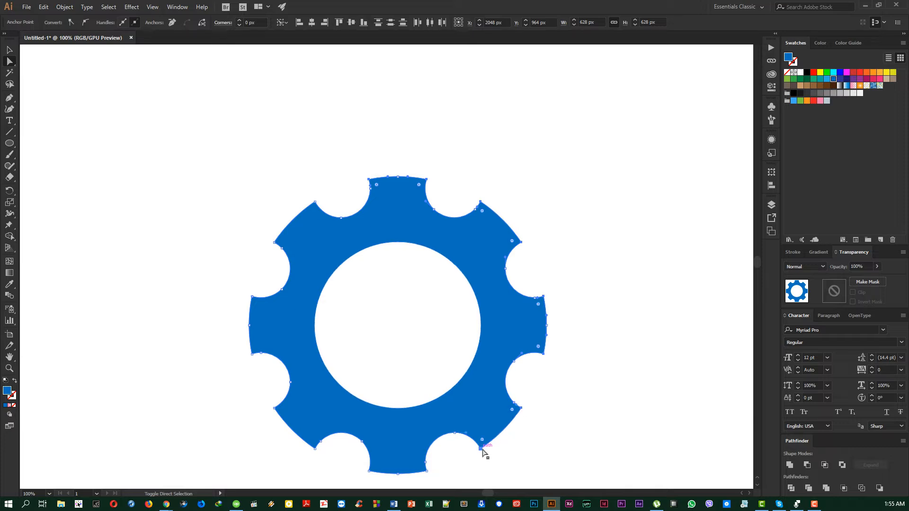
shift+click(426, 471)
shift+click(369, 471)
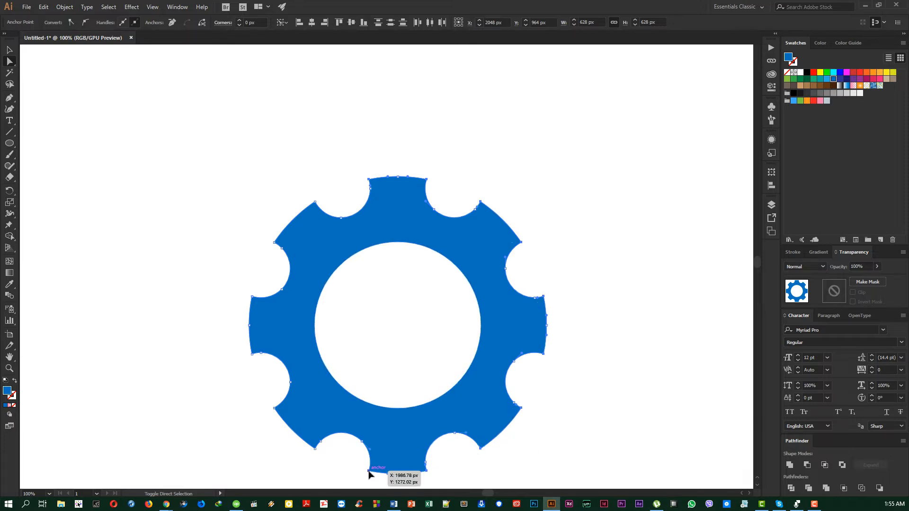
shift+click(315, 448)
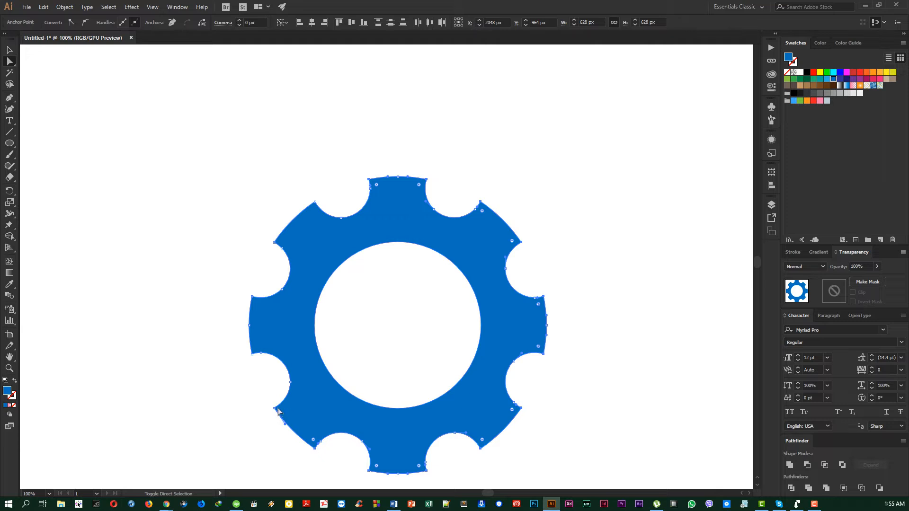
shift+click(275, 408)
shift+click(252, 353)
shift+click(252, 297)
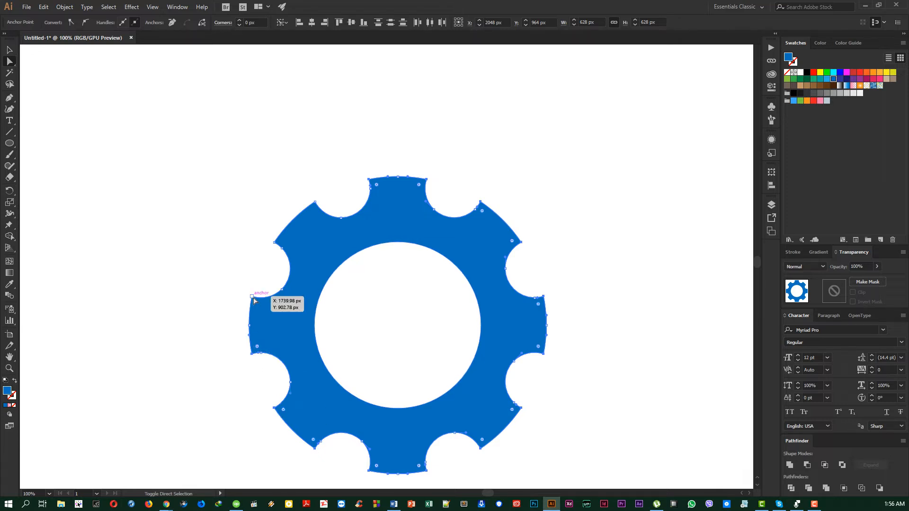
shift+click(275, 242)
shift+click(314, 203)
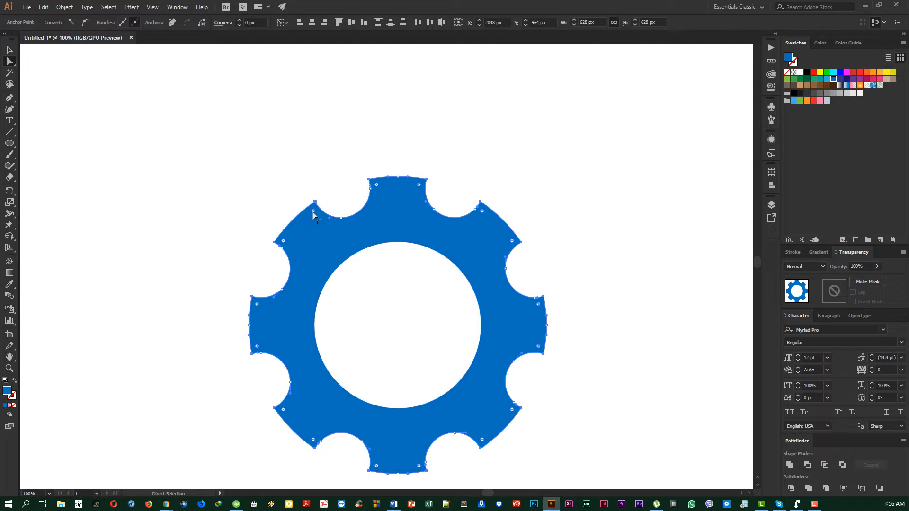
scroll(316, 218, up, 4)
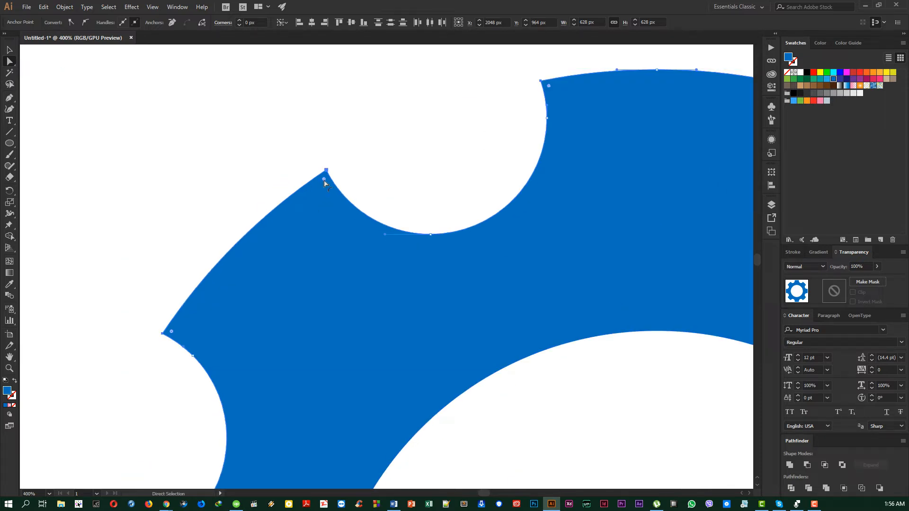
drag(324, 181, 325, 212)
scroll(326, 212, down, 6)
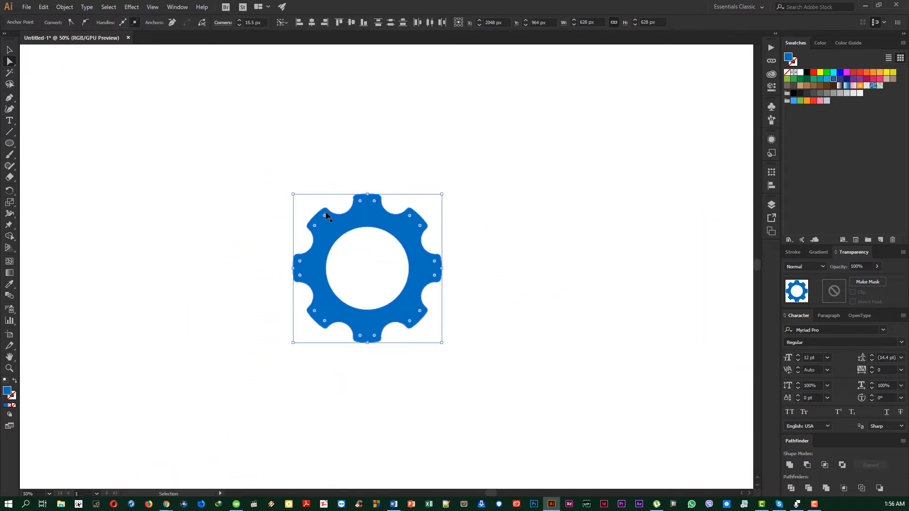
click(534, 308)
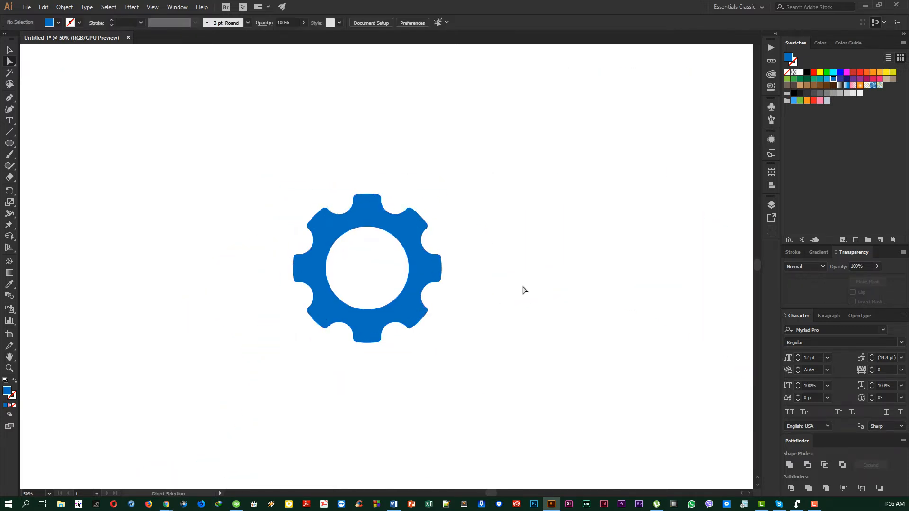
Step: Examine the rounded corners of the gear's top tooth up close
scroll(355, 199, up, 5)
scroll(355, 199, up, 1)
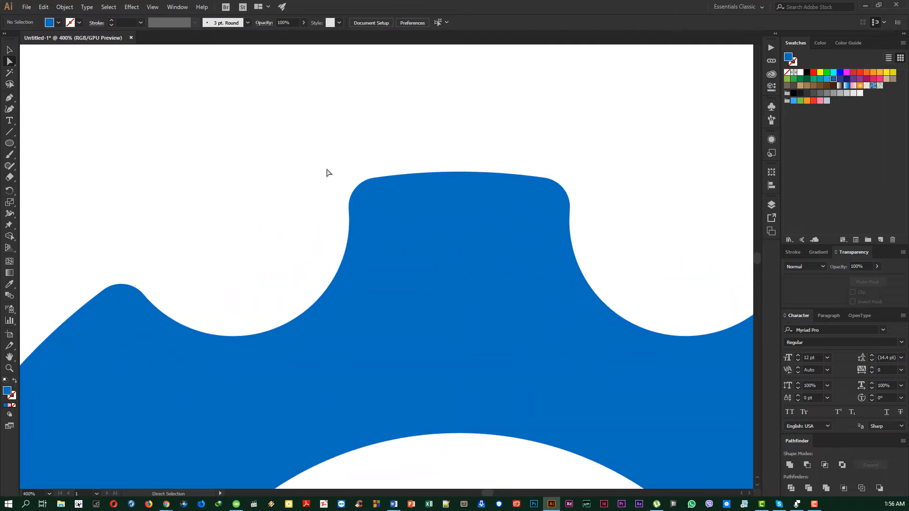
drag(299, 126, 626, 260)
scroll(626, 261, down, 5)
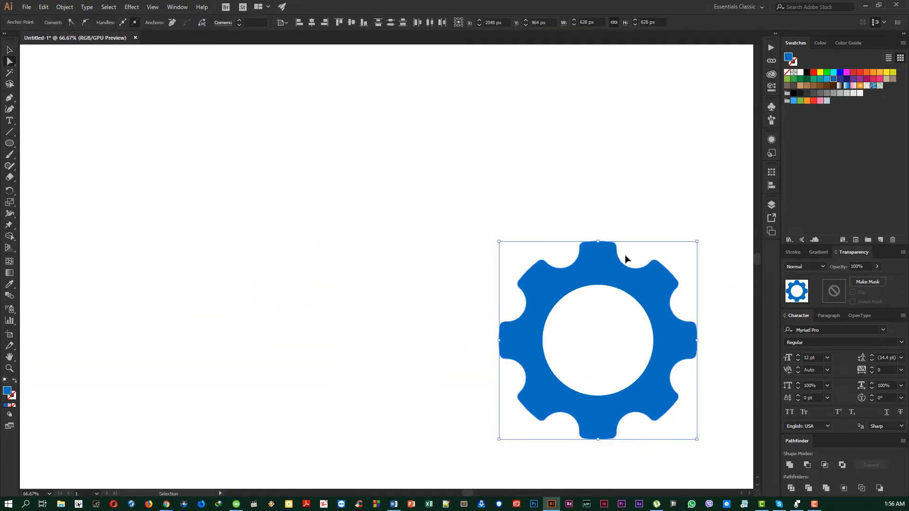
click(616, 189)
Step: Draw a circle about 284 px in diameter in the empty space to the upper left of the gear
drag(616, 188, 436, 144)
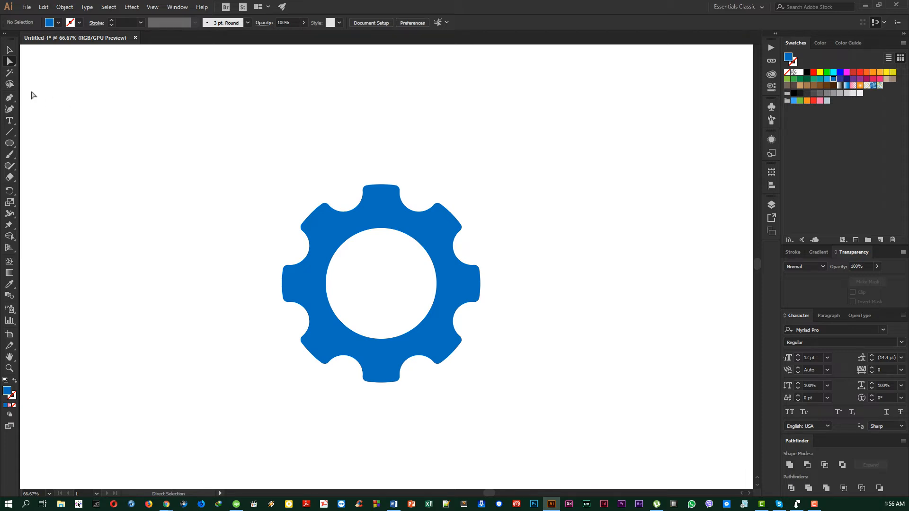
drag(9, 143, 55, 170)
drag(99, 192, 131, 237)
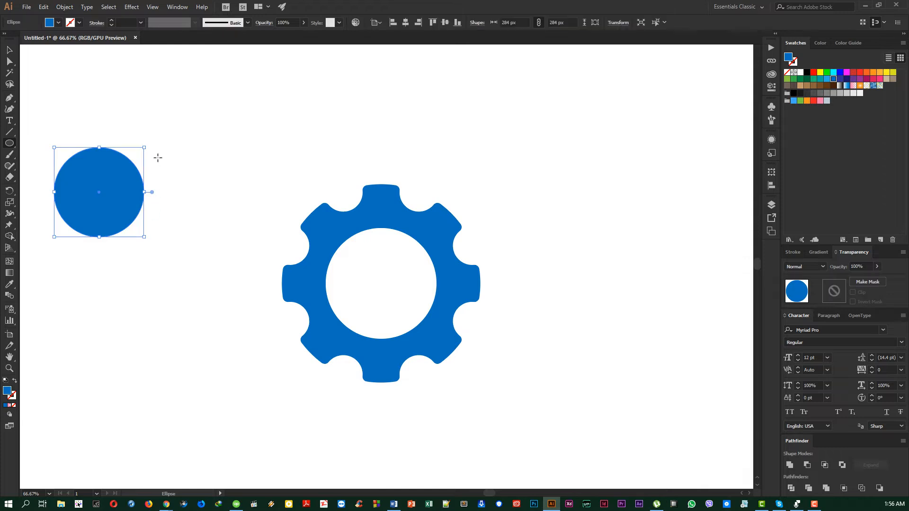
Step: Draw an upright rectangle about 128 x 236 px just above the new circle
drag(157, 158, 270, 168)
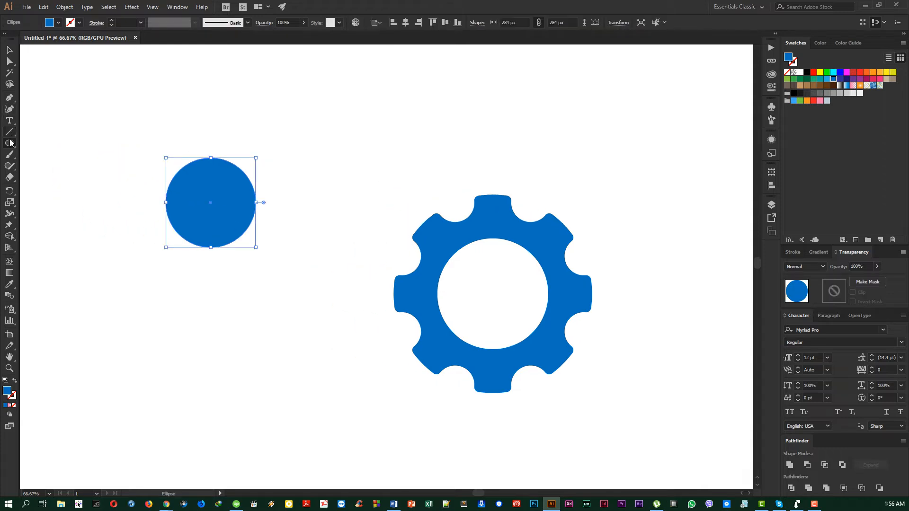
drag(10, 145, 56, 145)
drag(187, 74, 227, 147)
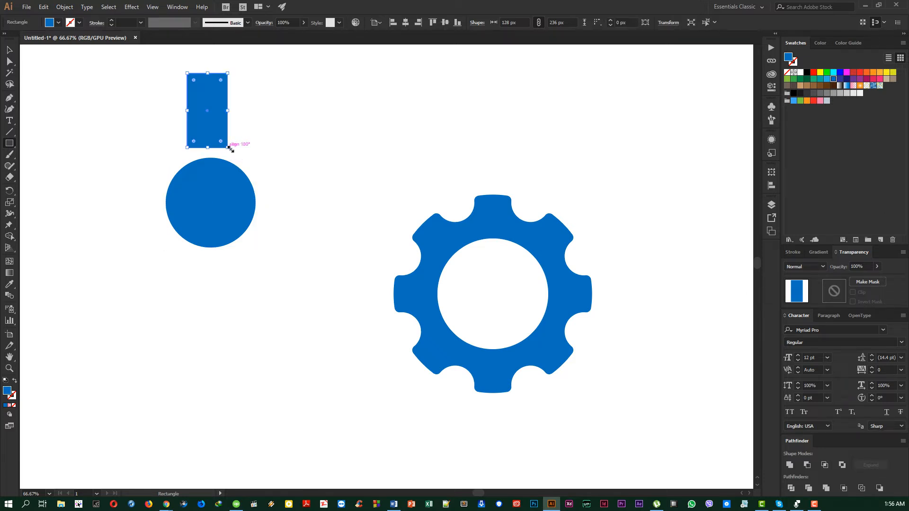
click(9, 50)
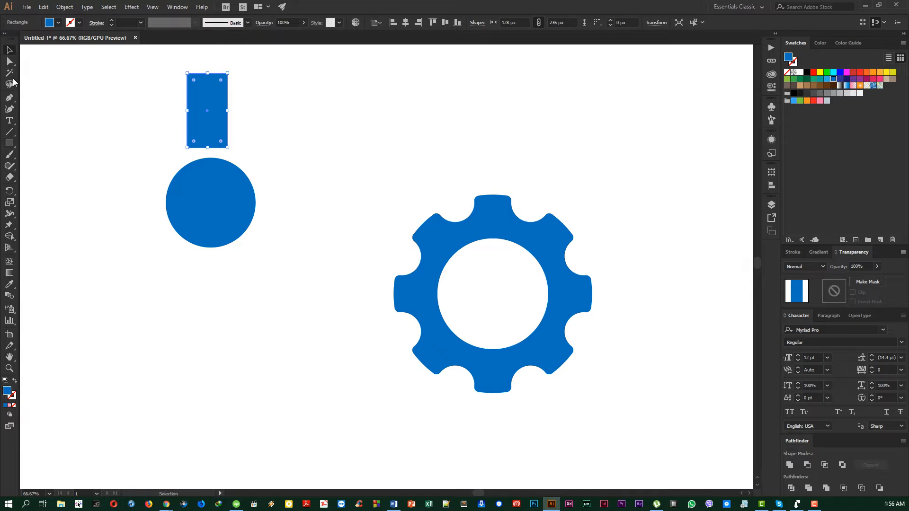
Step: Add an anchor point at the middle of the rectangle's bottom edge
drag(9, 98, 43, 110)
scroll(196, 161, up, 4)
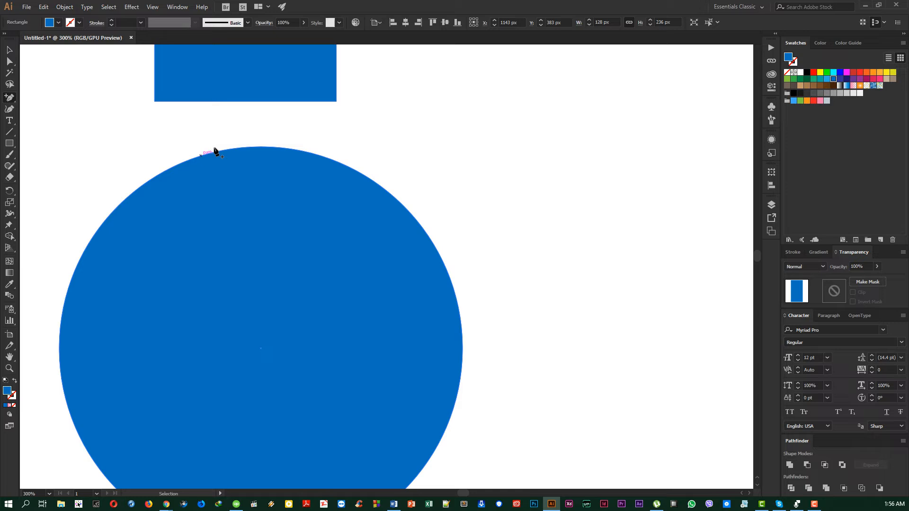
click(246, 101)
click(245, 101)
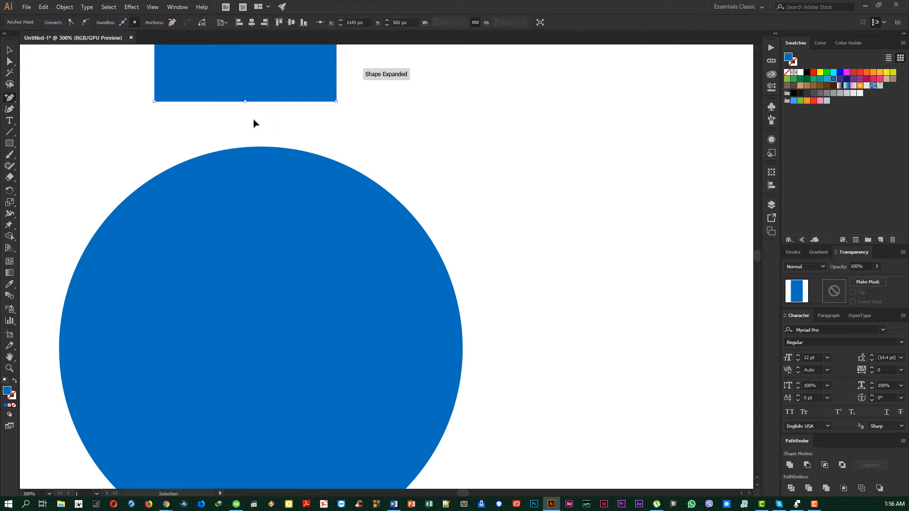
scroll(246, 97, up, 1)
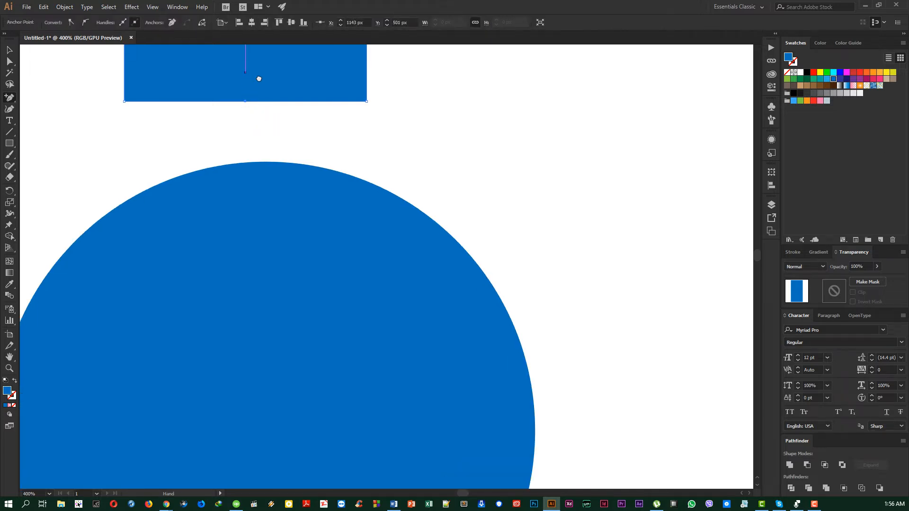
drag(239, 63, 348, 167)
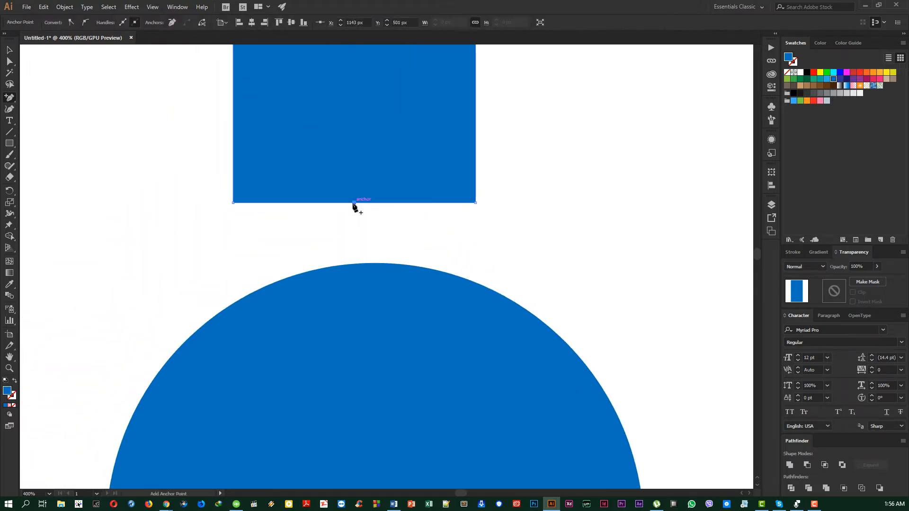
Step: Move the rectangle's bottom middle anchor point straight down into the circle to form a pointed tip at about Y 559 px
scroll(353, 203, down, 4)
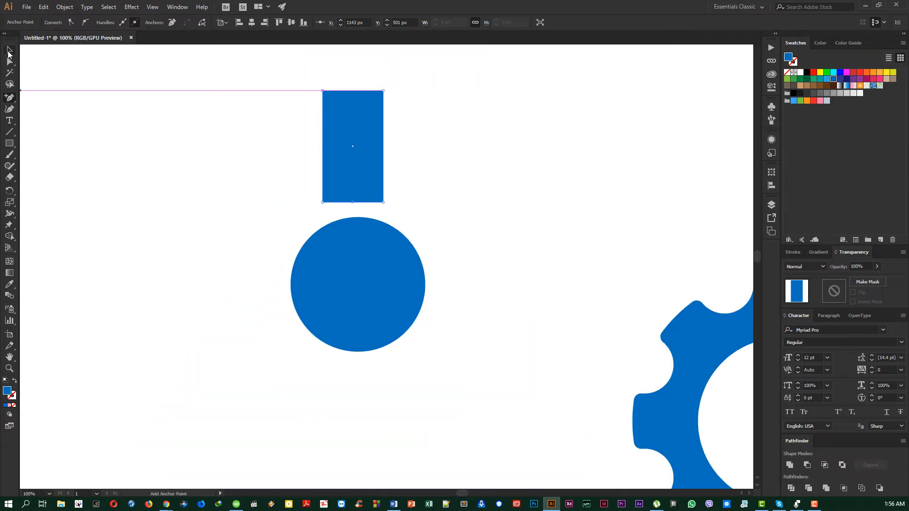
click(9, 62)
scroll(354, 203, up, 4)
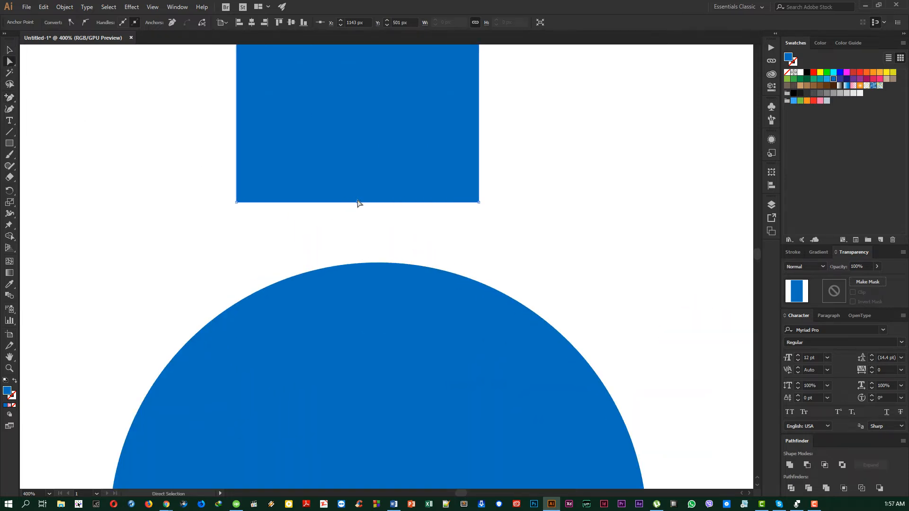
drag(357, 204, 350, 291)
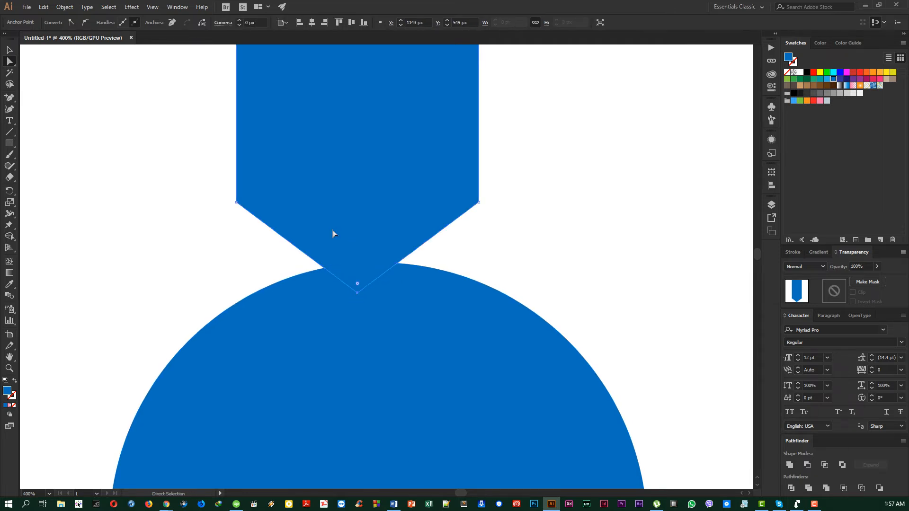
scroll(326, 194, down, 2)
scroll(326, 194, down, 1)
scroll(335, 212, up, 2)
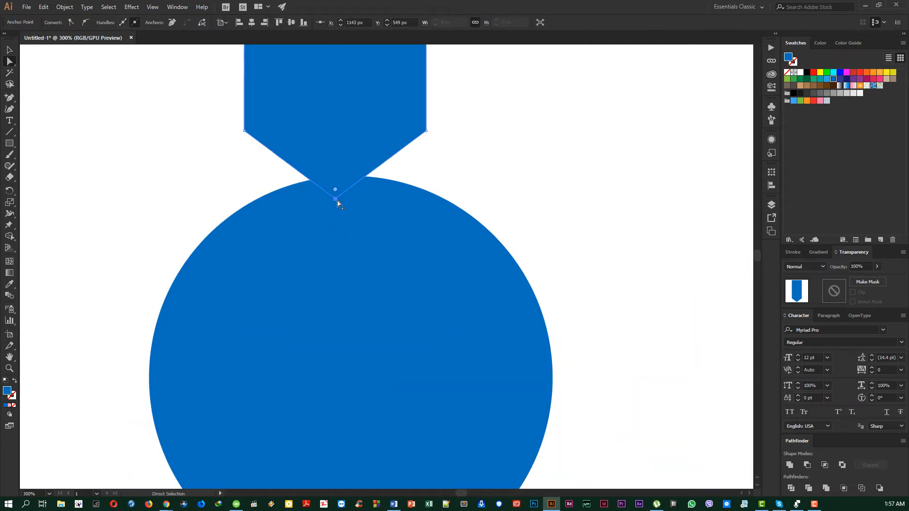
drag(336, 201, 336, 212)
scroll(336, 211, down, 3)
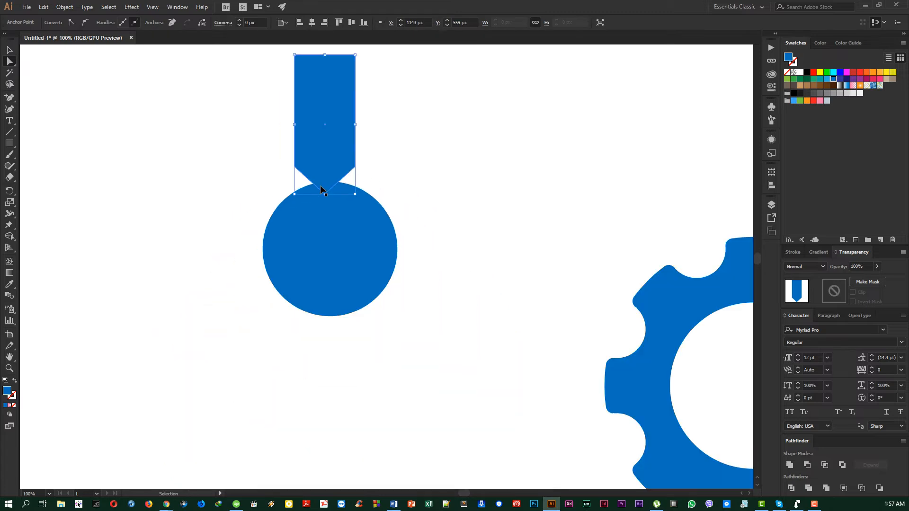
Step: Change the pointed rectangle's fill to white
click(9, 51)
click(42, 77)
click(307, 100)
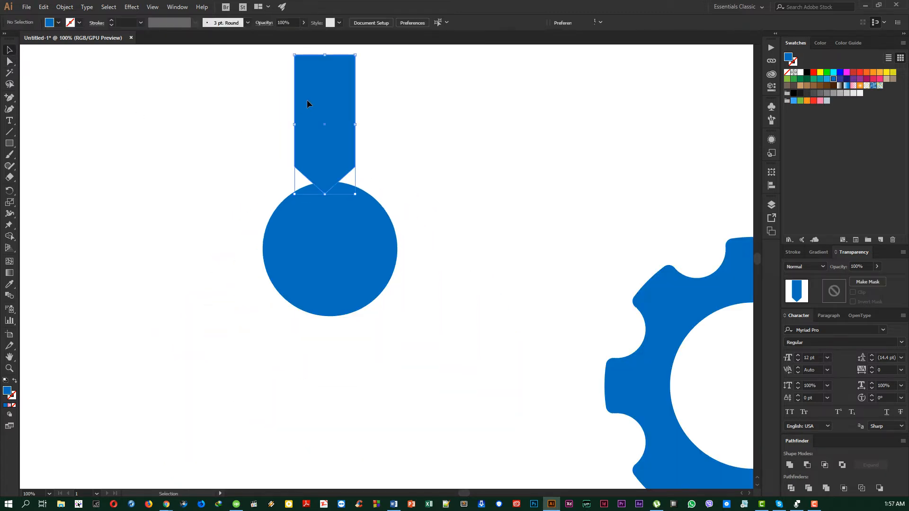
click(801, 73)
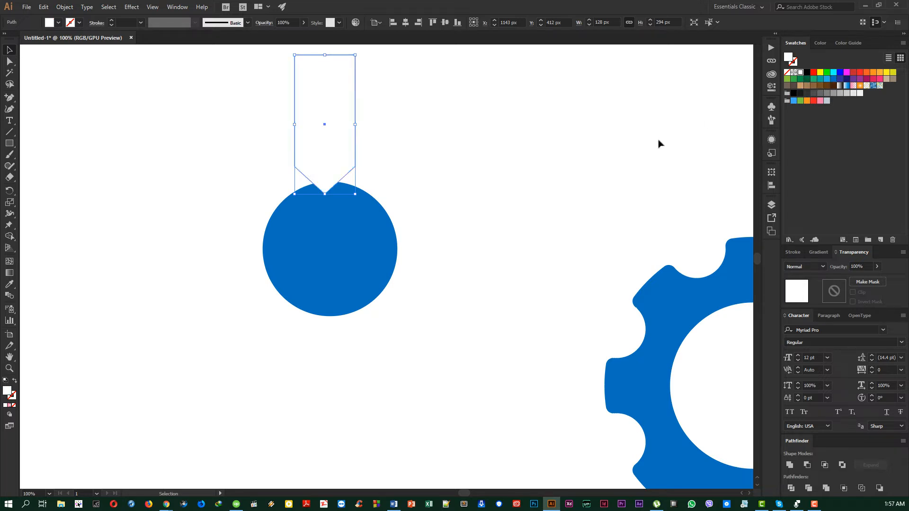
Step: Move the white pointed rectangle down over the circle so that its tip sits on the circle's center
drag(326, 96, 332, 153)
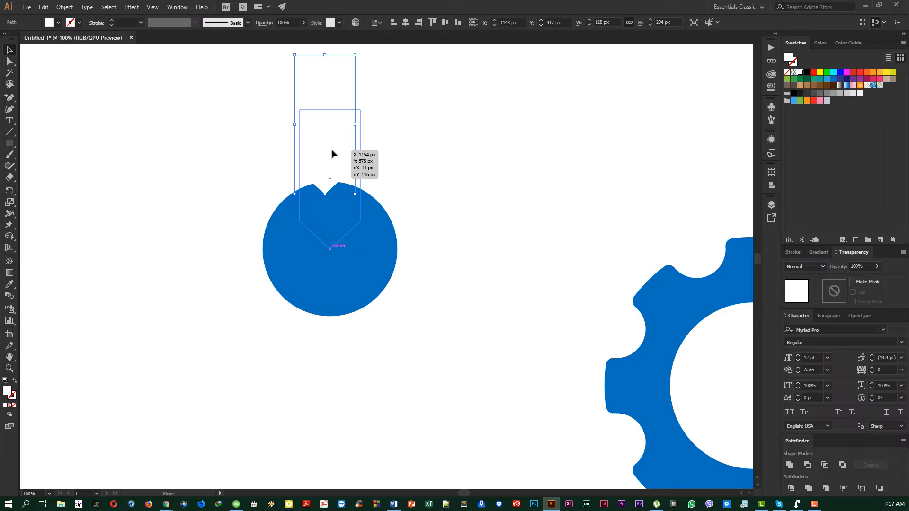
drag(332, 153, 332, 153)
click(405, 193)
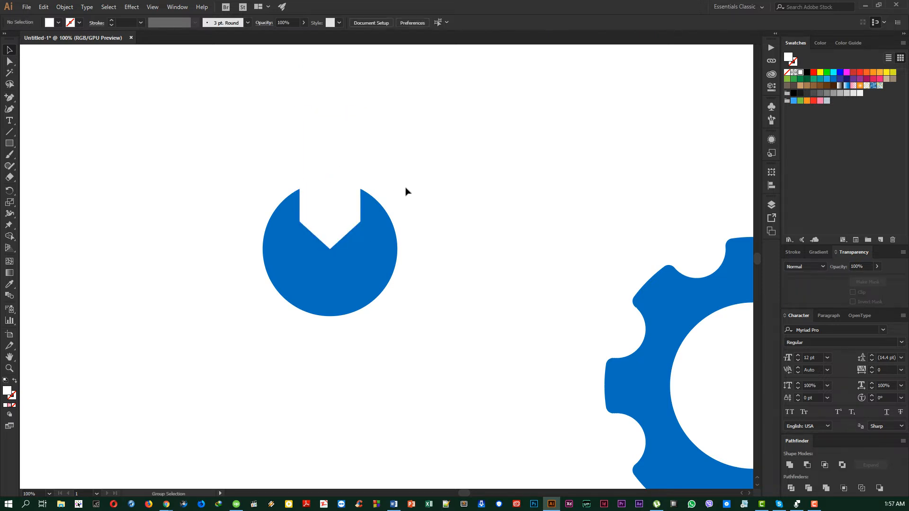
scroll(405, 188, down, 3)
scroll(406, 187, up, 3)
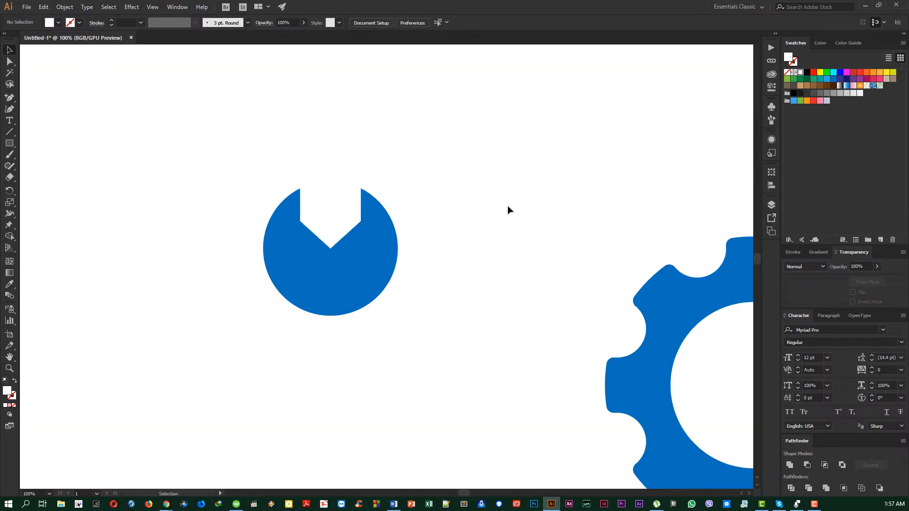
Step: Lower the white pointed rectangle further into the circle, to about Y 585 px, keeping it horizontally centered
click(327, 212)
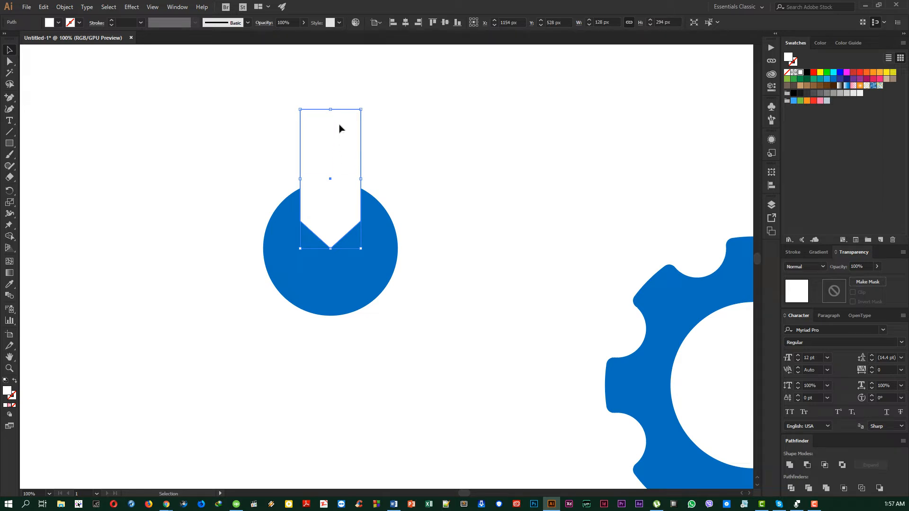
drag(340, 128, 338, 156)
click(408, 169)
scroll(422, 185, down, 4)
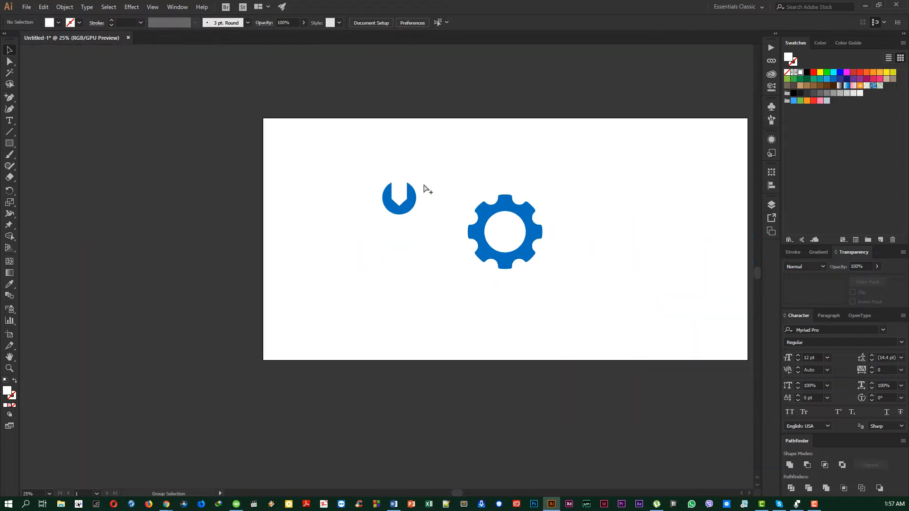
scroll(428, 189, up, 3)
click(349, 207)
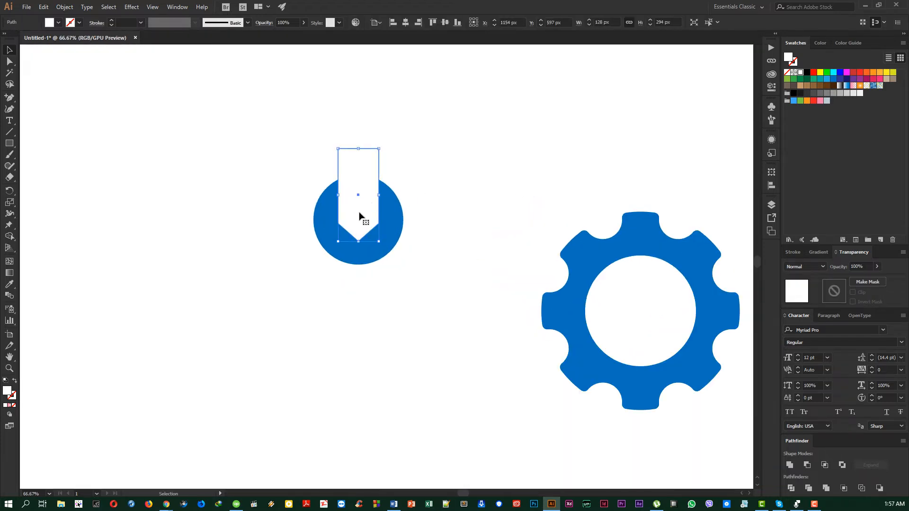
drag(360, 214, 360, 211)
click(441, 183)
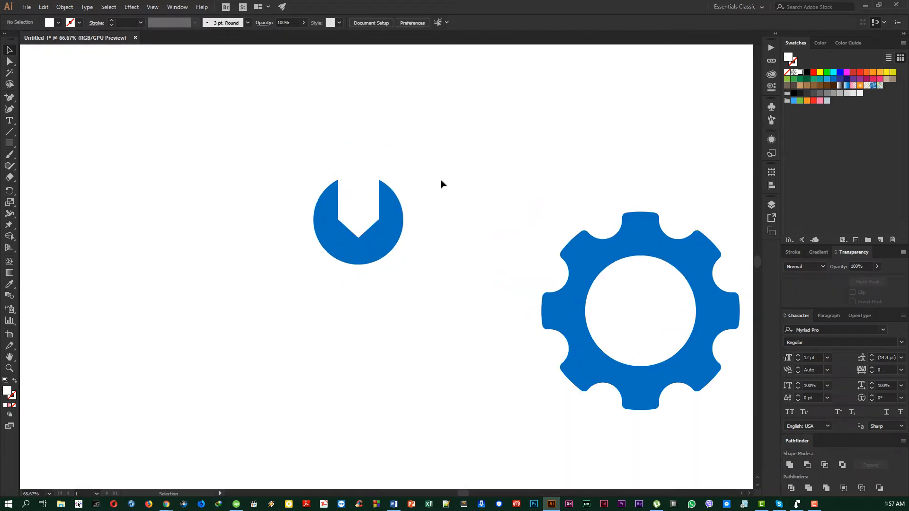
scroll(441, 184, down, 2)
scroll(441, 184, up, 2)
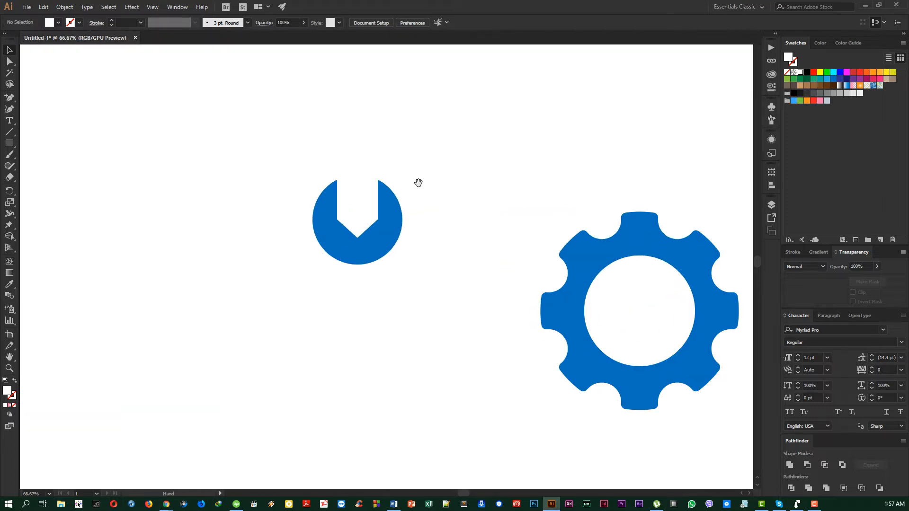
Step: Subtract the white pointed rectangle from the blue circle with Minus Front to cut a pointed notch
drag(418, 183, 484, 193)
scroll(468, 261, up, 2)
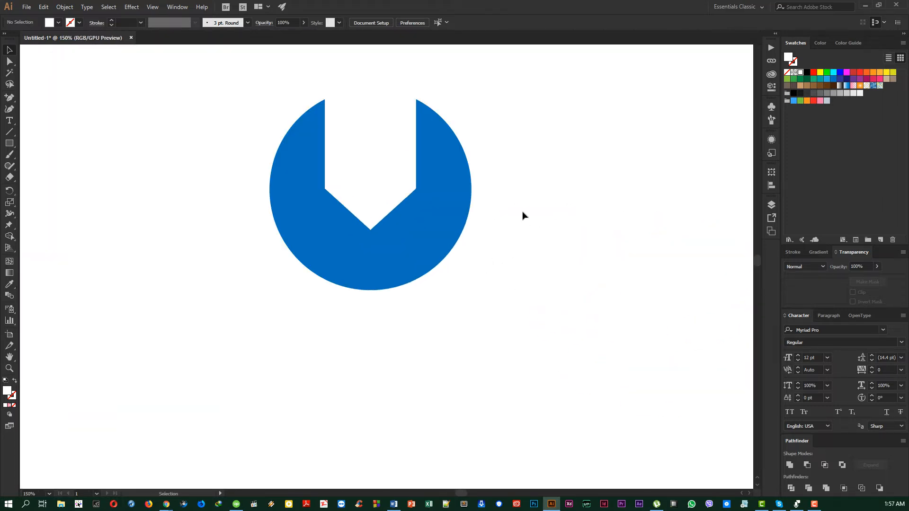
drag(540, 149, 152, 309)
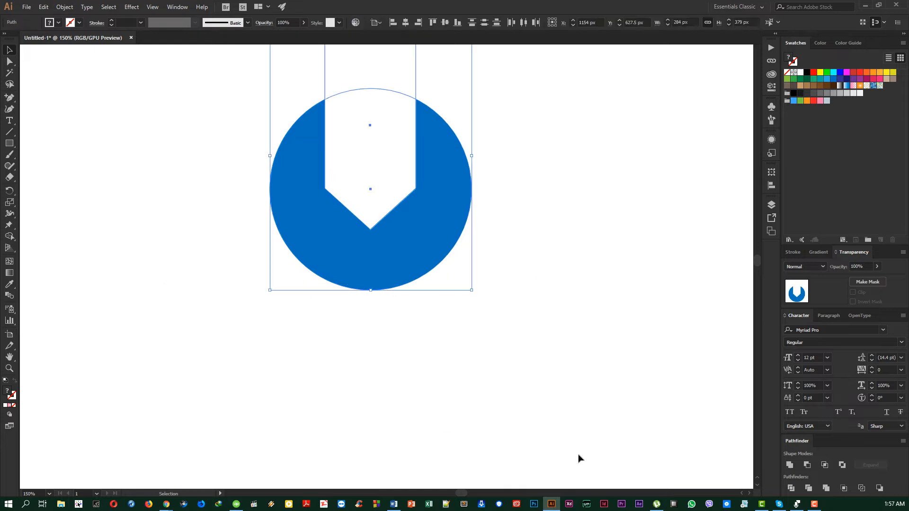
click(807, 465)
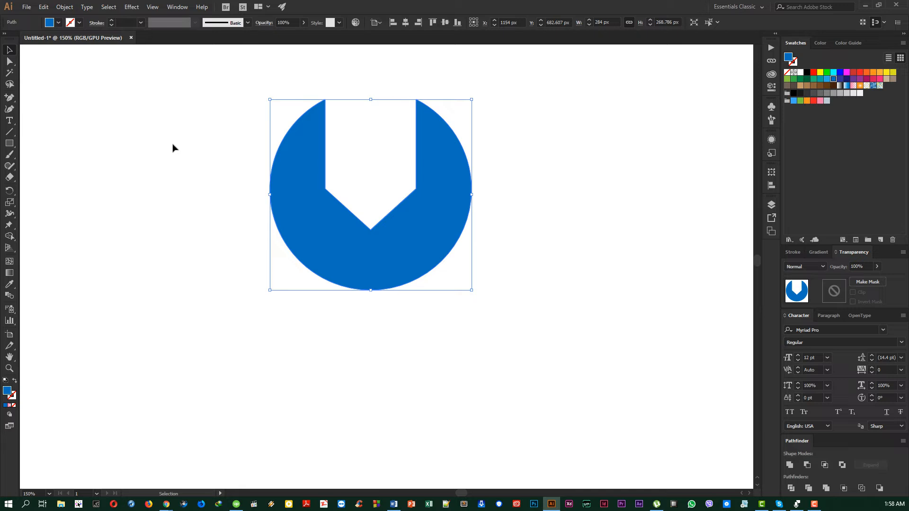
click(172, 149)
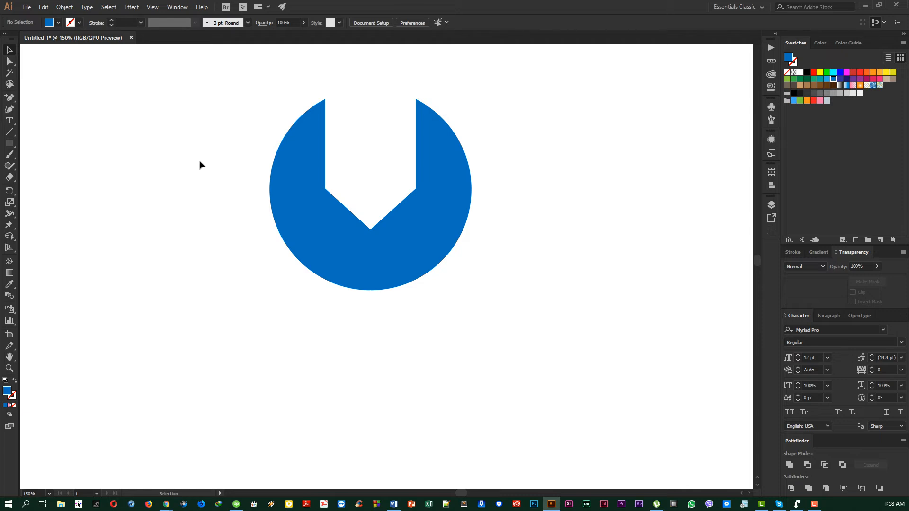
scroll(204, 175, down, 2)
drag(201, 190, 281, 198)
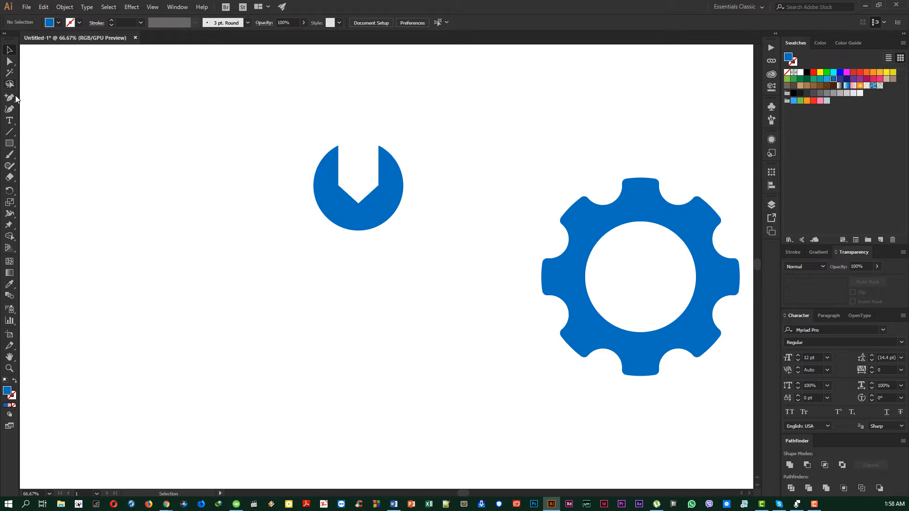
click(13, 146)
click(69, 144)
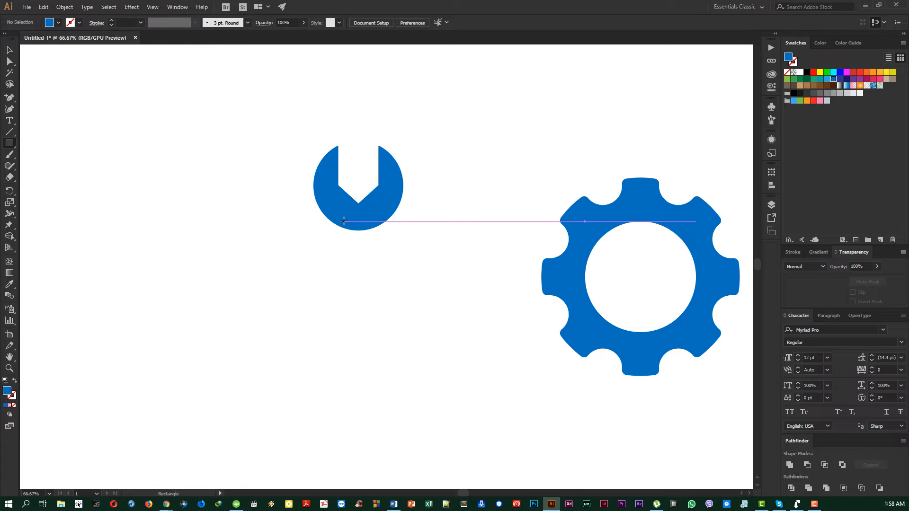
click(8, 50)
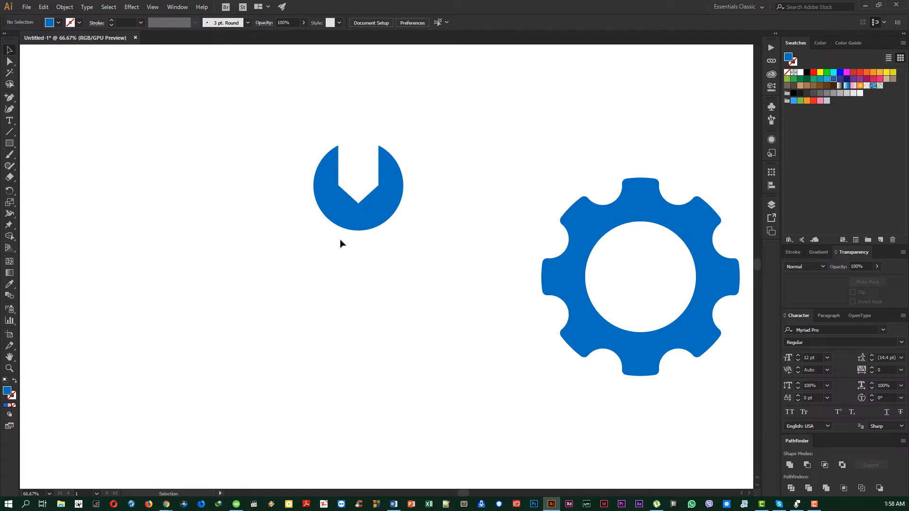
Step: Move the notched circle into the gear's central hole, at X 2048 px and about Y 972 px
drag(350, 216, 384, 249)
key(ctrl+plus)
key(ctrl+plus)
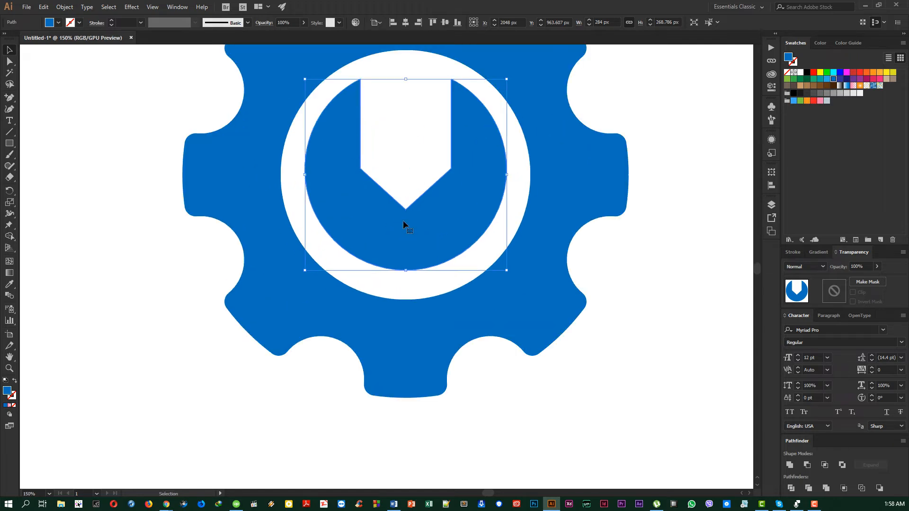
key(shift+Down)
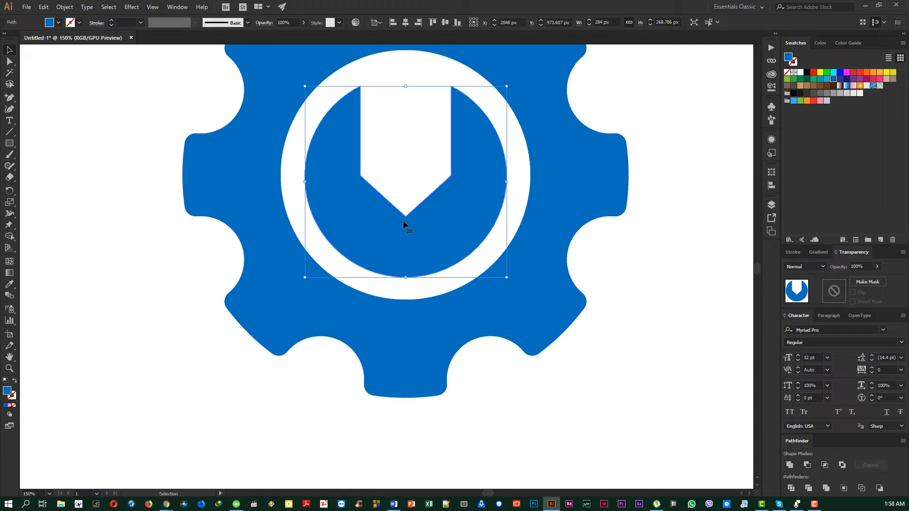
key(Up)
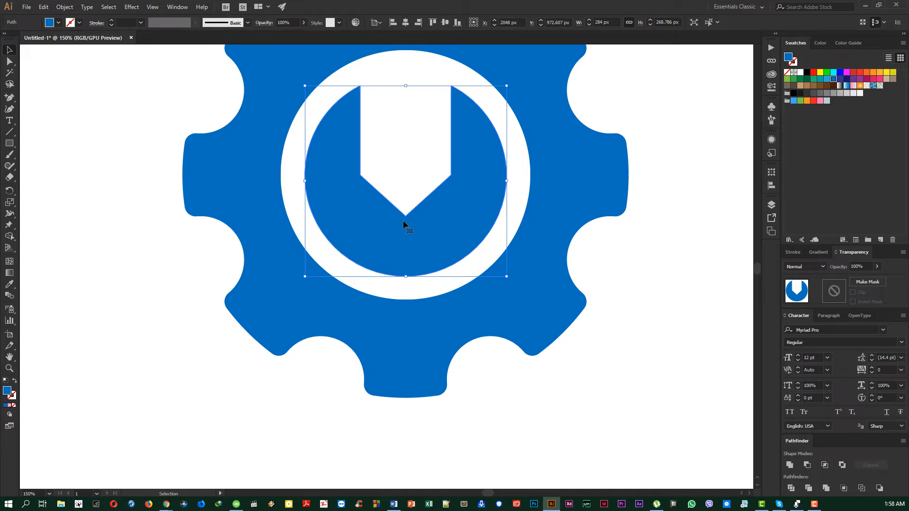
key(Up)
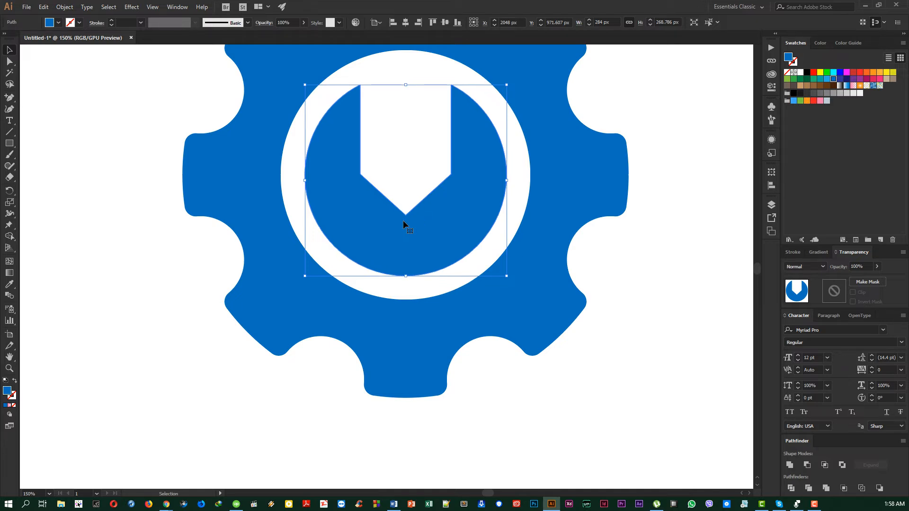
key(a)
scroll(656, 268, down, 1)
click(660, 268)
Step: Scale the notched circle down proportionally from its center to about 266 x 252 px
drag(663, 249, 601, 267)
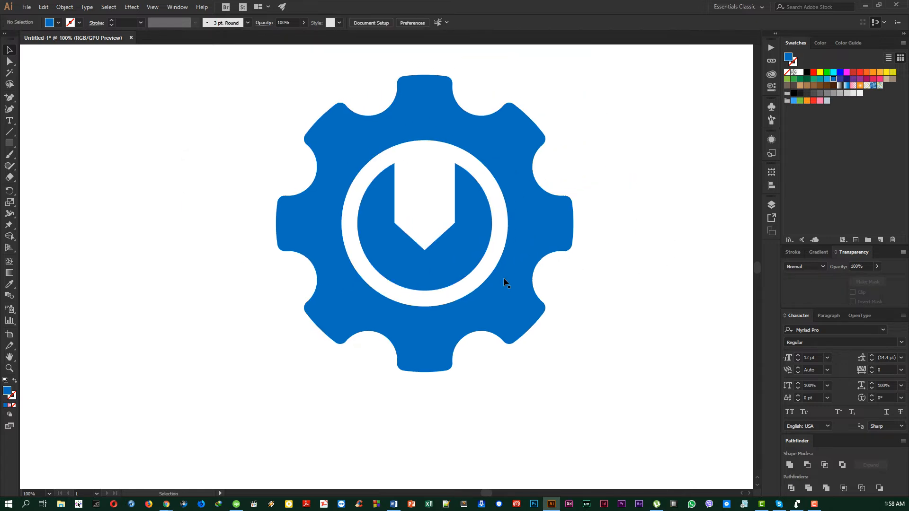
click(431, 249)
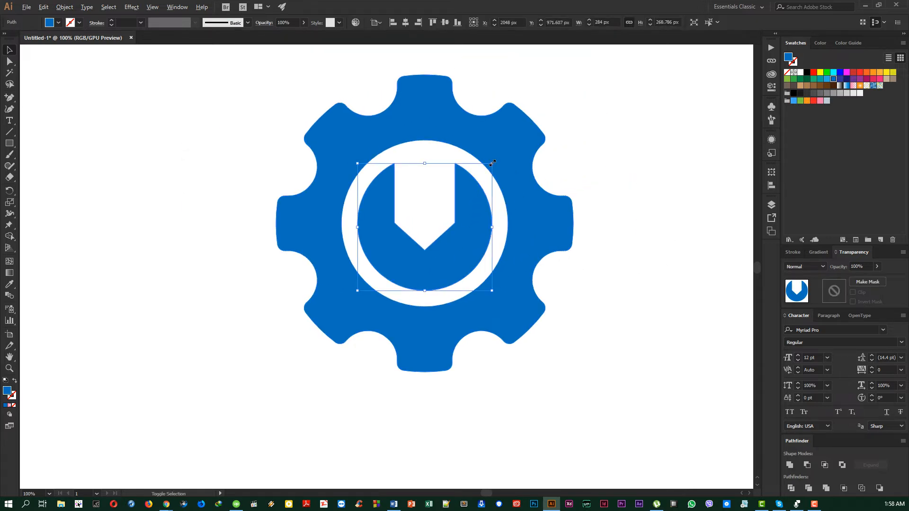
mouse_move(492, 162)
mouse_down()
mouse_move(509, 166)
mouse_move(487, 167)
mouse_up()
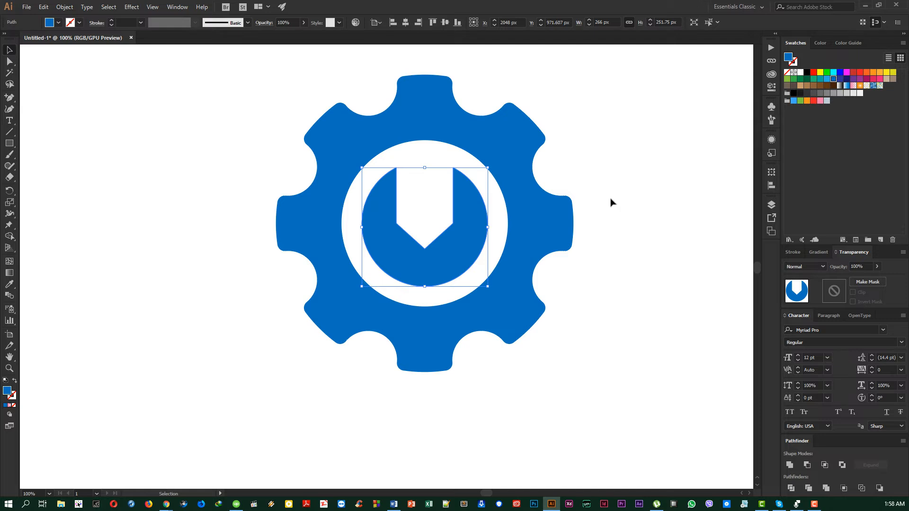
click(629, 180)
Step: Align the vertical centers of the gear and the notched circle relative to the selection
drag(634, 116, 150, 318)
click(629, 165)
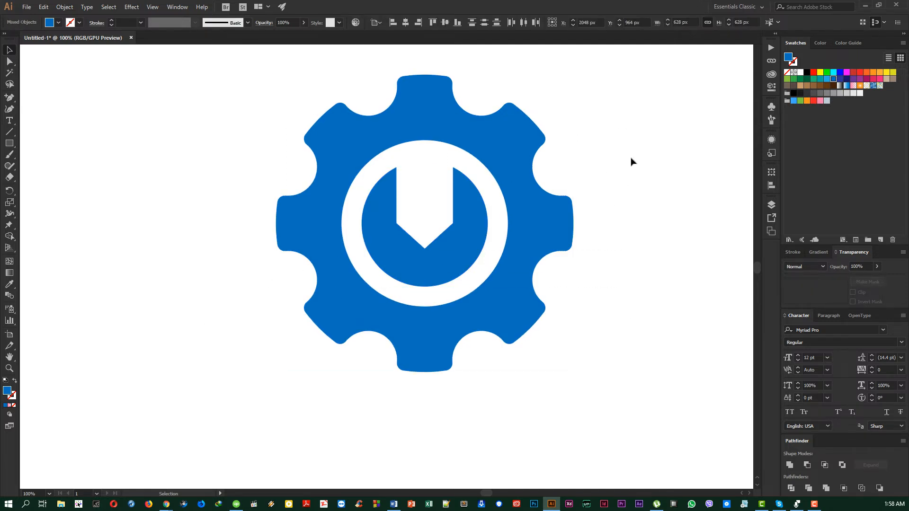
drag(625, 126, 96, 325)
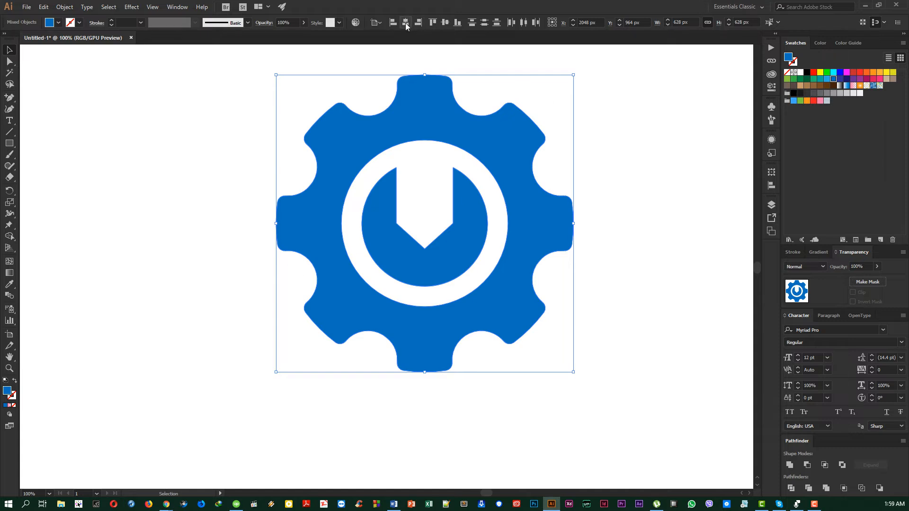
click(376, 22)
click(386, 34)
click(445, 22)
click(708, 231)
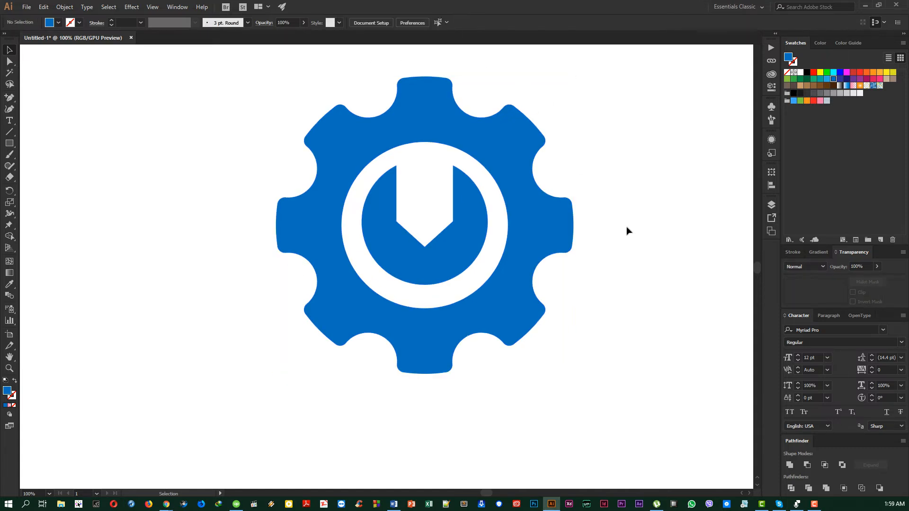
Step: Nudge the notched circle 7 px down inside the gear's hole to even out the white ring around it
click(465, 242)
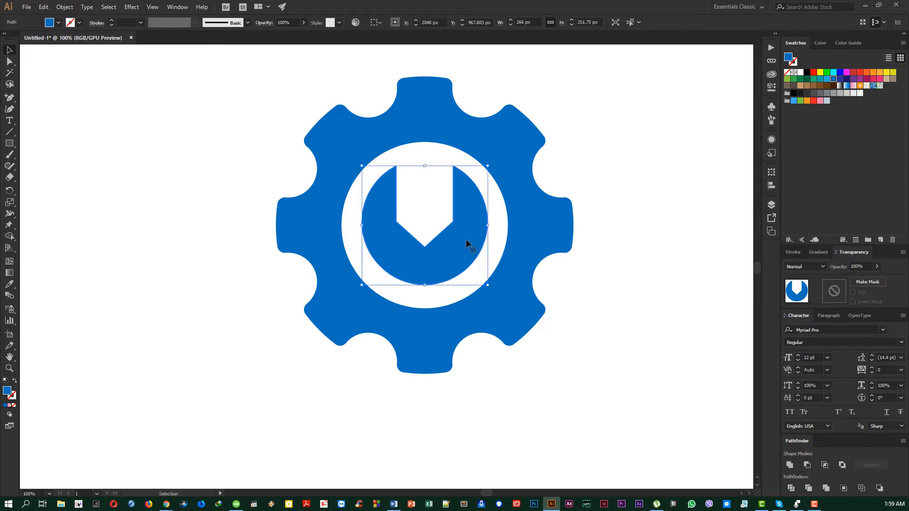
scroll(429, 191, up, 3)
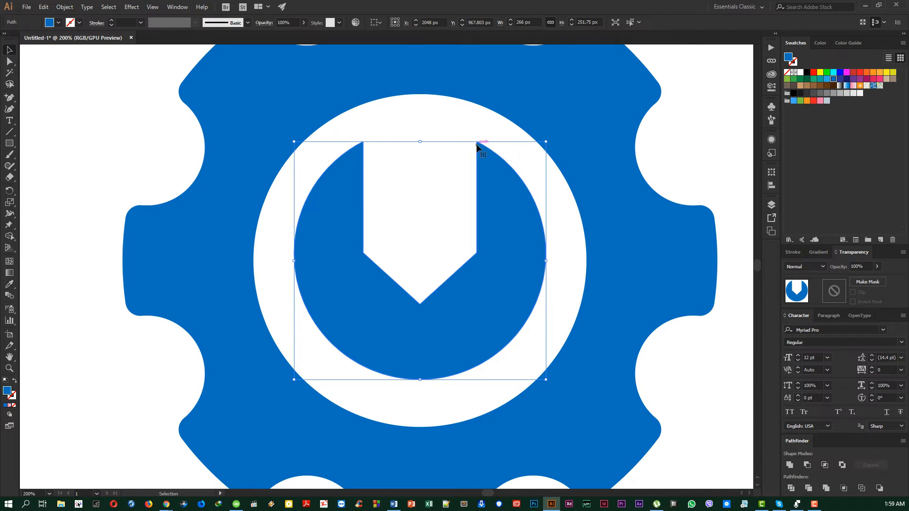
key(a)
scroll(413, 260, down, 1)
key(v)
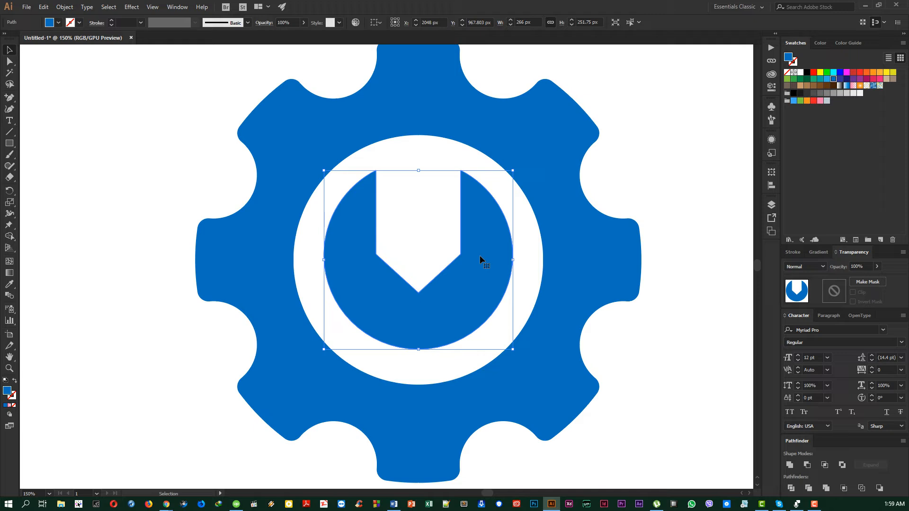
key(Down)
key(Down)
key(Down)
key(Down)
key(Down)
key(Down)
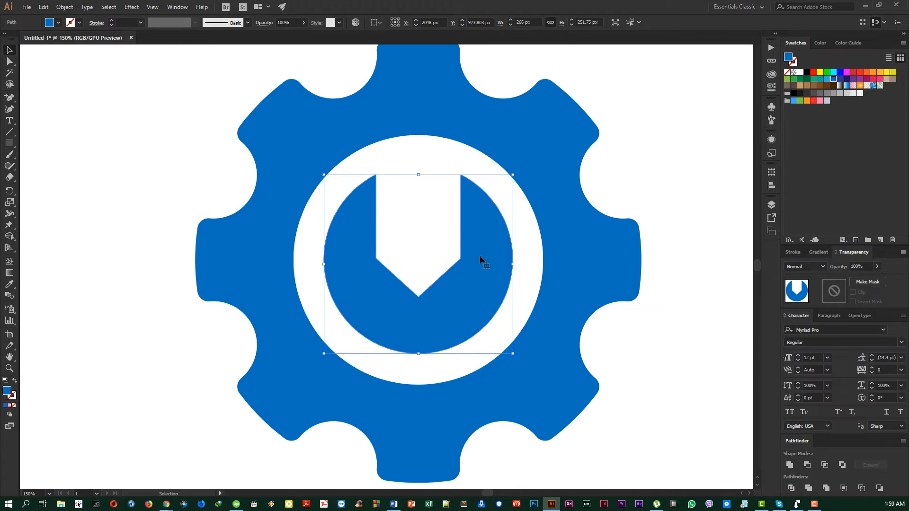
key(Down)
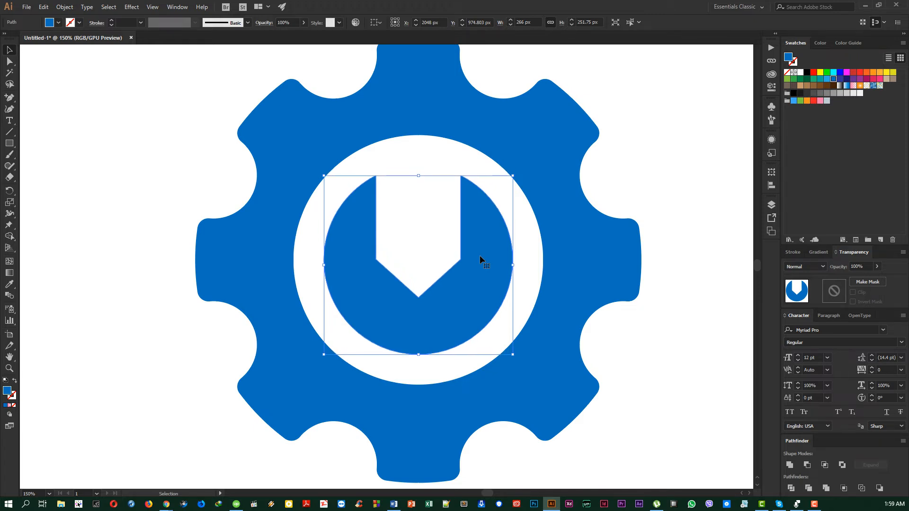
key(ctrl+minus)
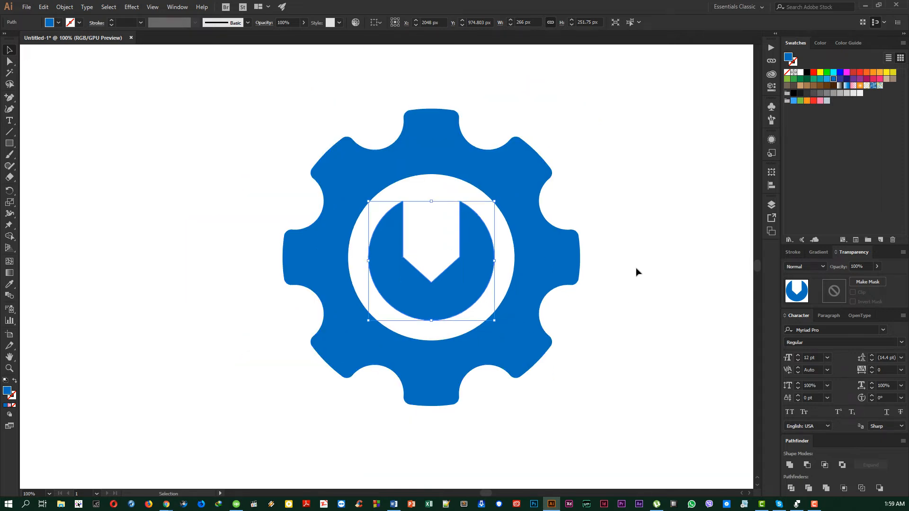
click(635, 270)
key(ctrl+minus)
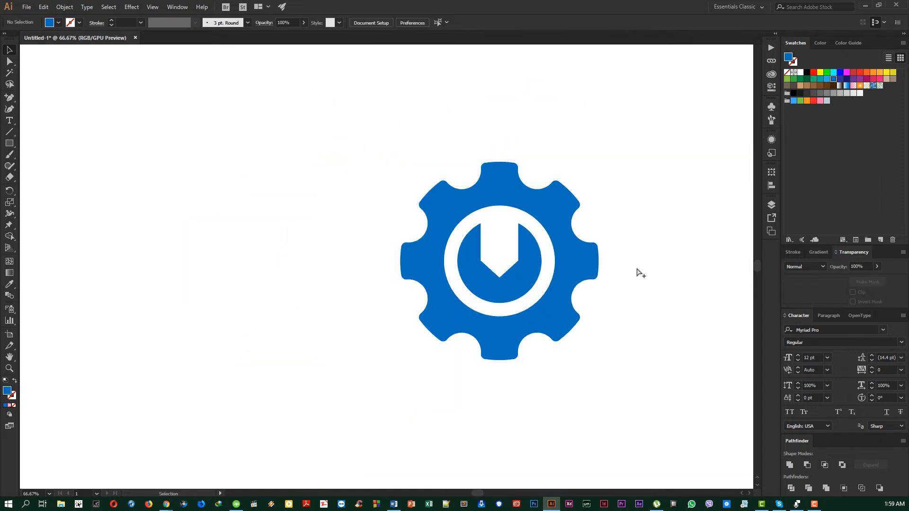
scroll(637, 269, down, 3)
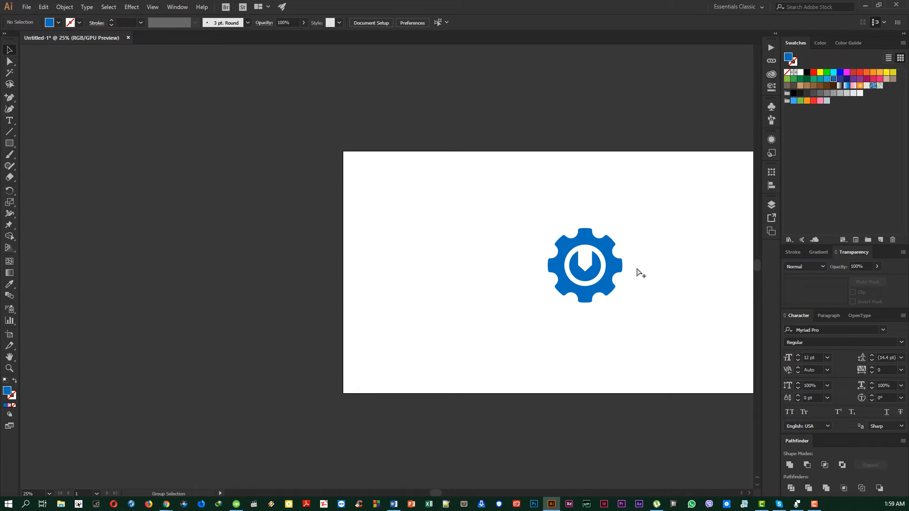
Step: Draw a rectangle about 116 x 16 px across the end of the gear's bottom tooth
scroll(637, 269, up, 1)
scroll(662, 232, up, 1)
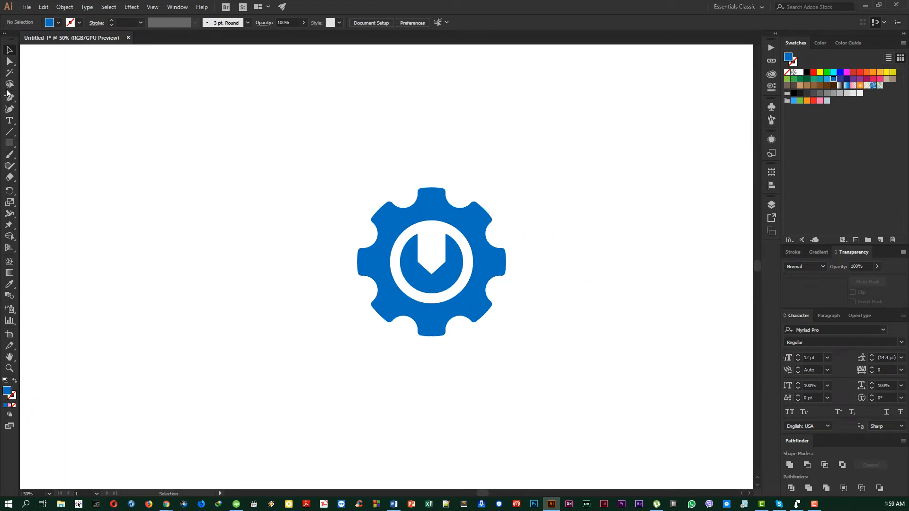
click(6, 144)
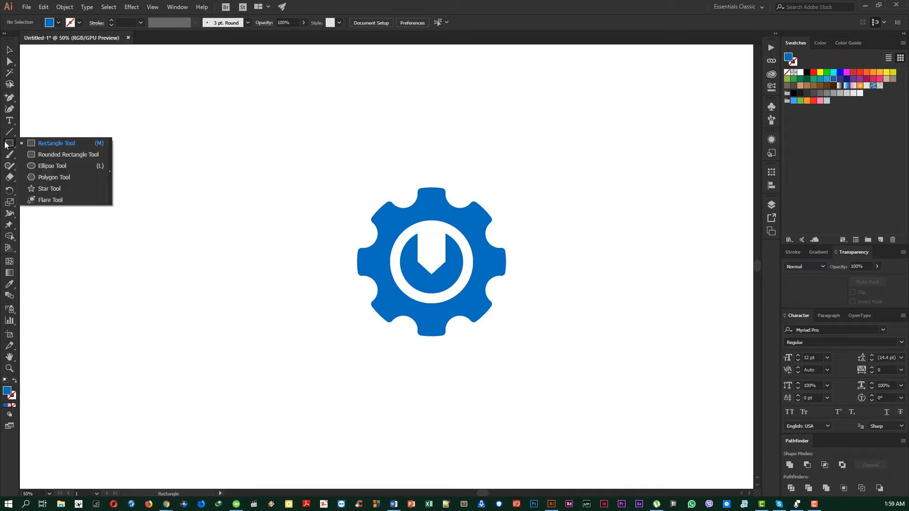
click(49, 144)
scroll(432, 339, up, 3)
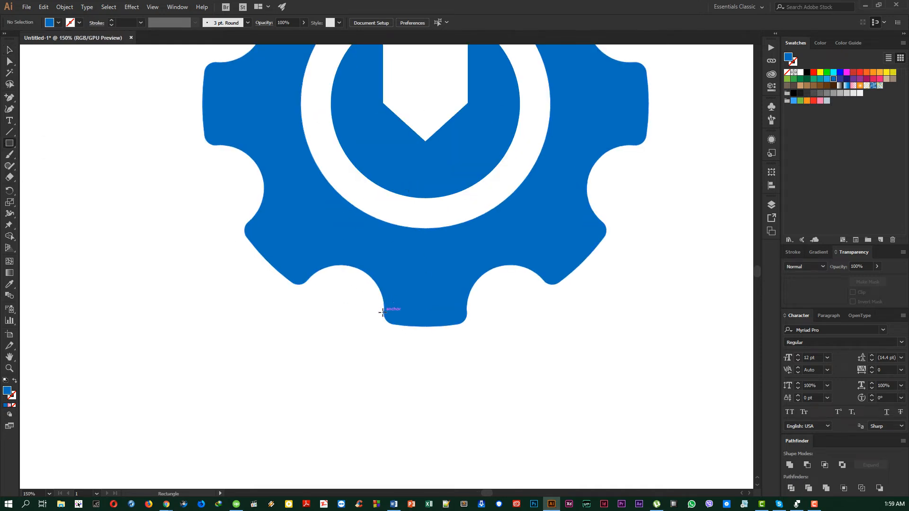
drag(384, 312, 466, 324)
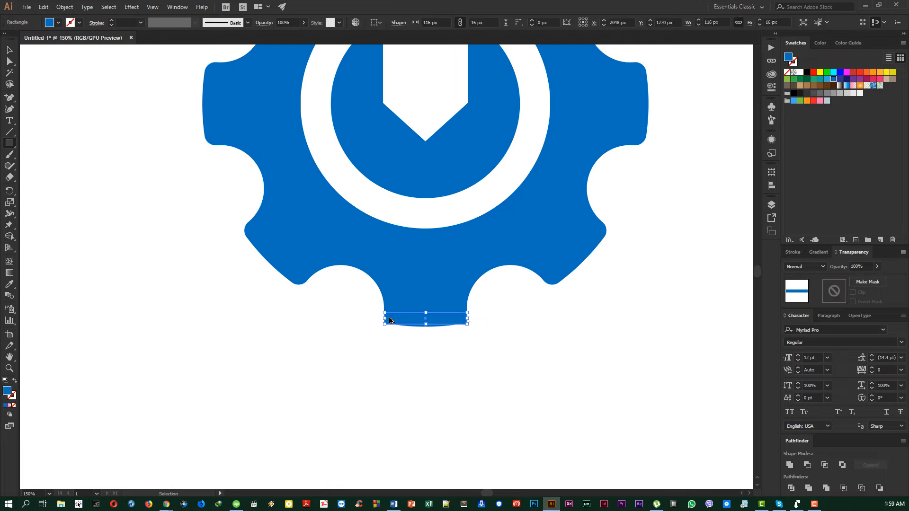
Step: Turn off Snap to Pixel and fit the rectangle's left edge to the tooth's side, making it about 116.4 px wide
scroll(370, 316, up, 5)
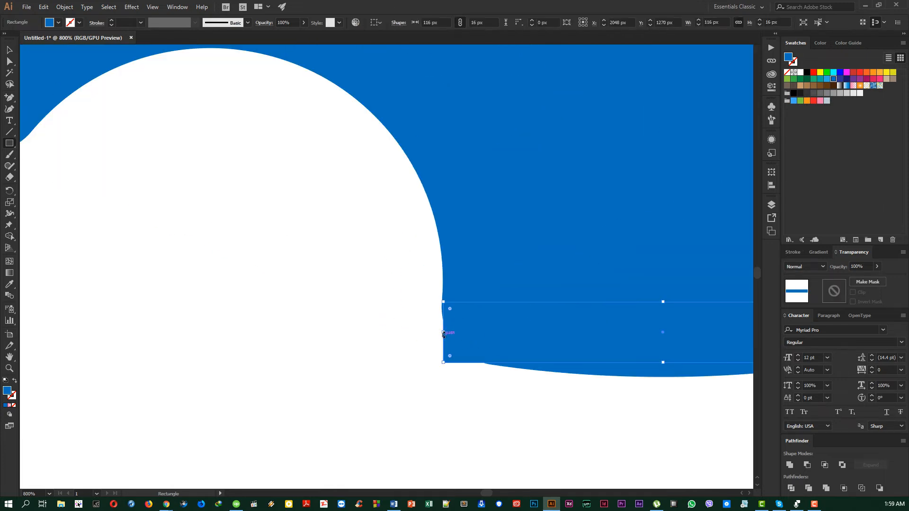
drag(443, 333, 440, 325)
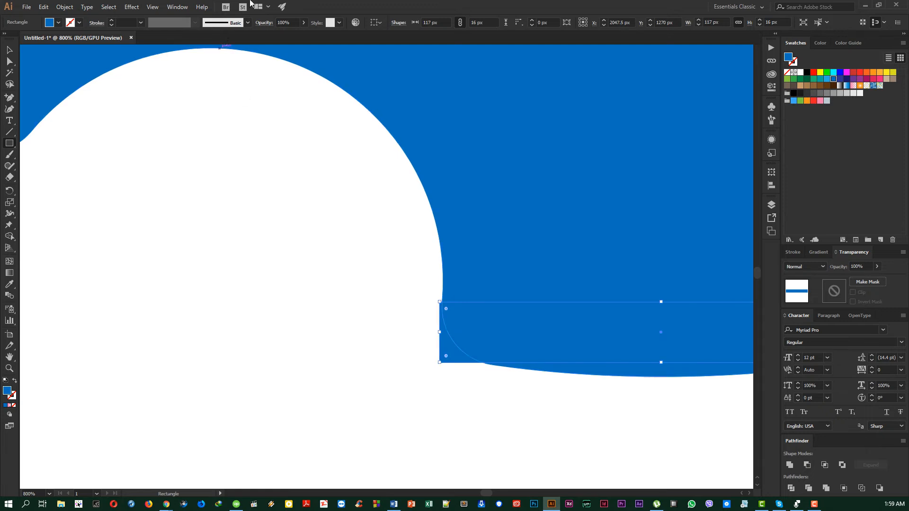
click(155, 7)
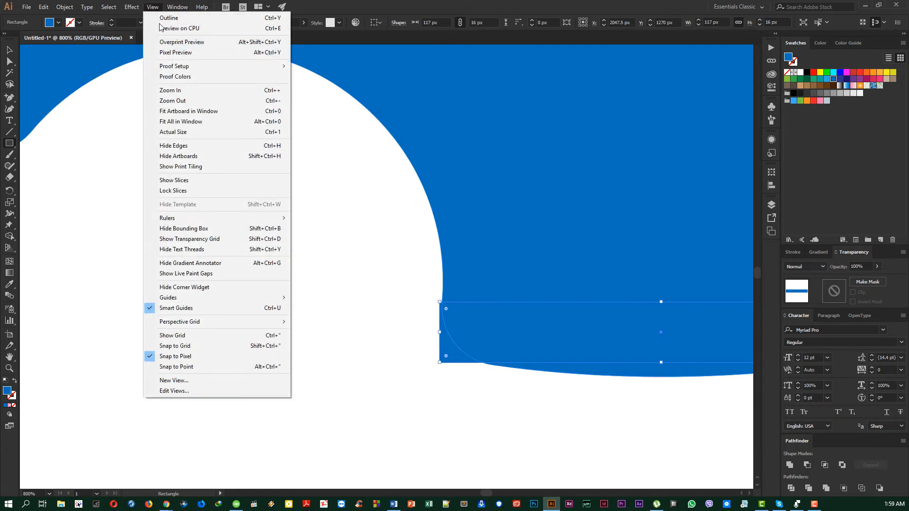
click(188, 358)
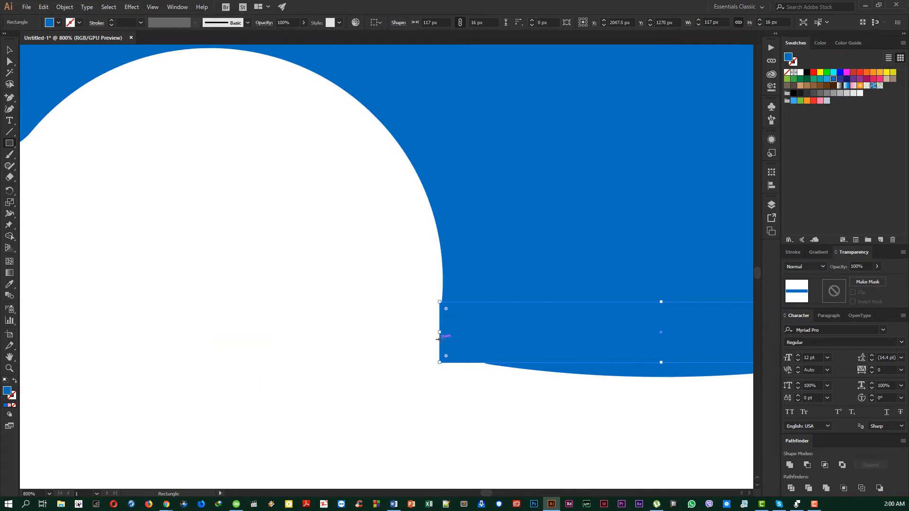
drag(439, 331, 442, 331)
click(372, 337)
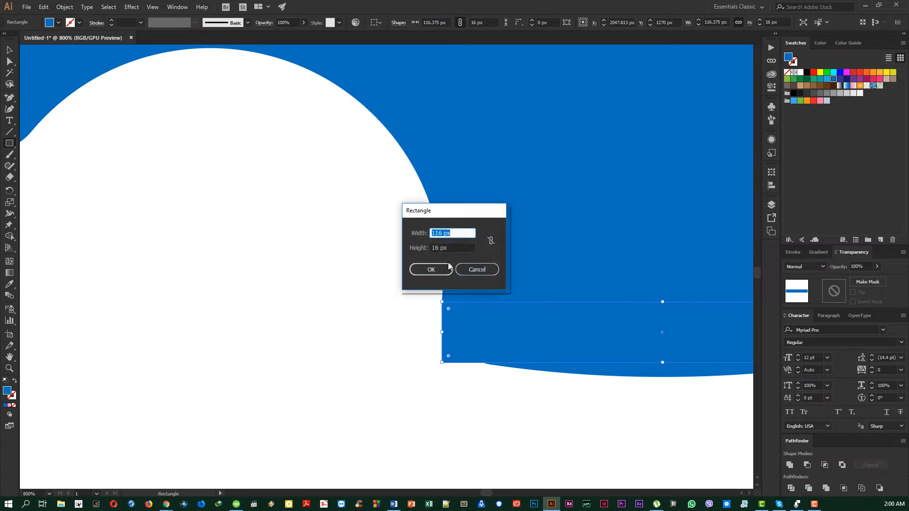
click(476, 269)
click(12, 48)
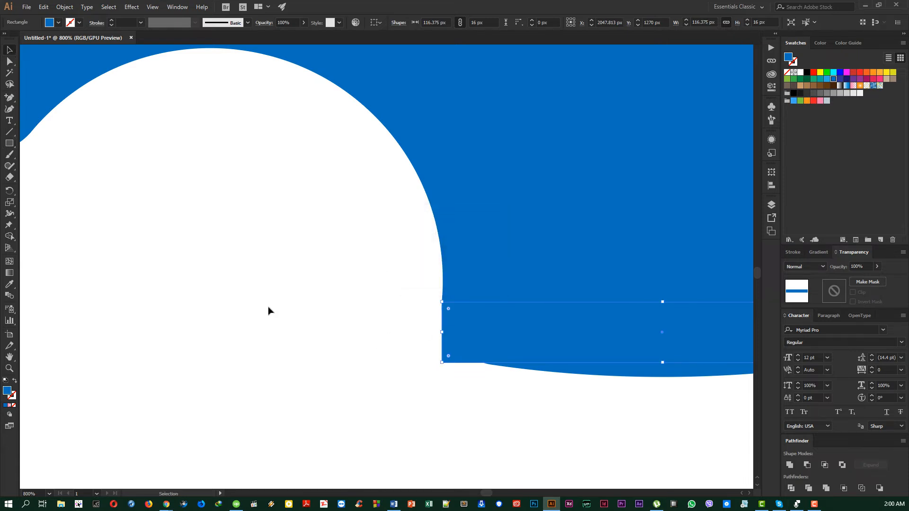
click(267, 308)
Step: Stretch the rectangle up into the notched circle and down to the tooth's tip, about 211 px high, to form the wrench handle
scroll(331, 360, down, 3)
click(463, 362)
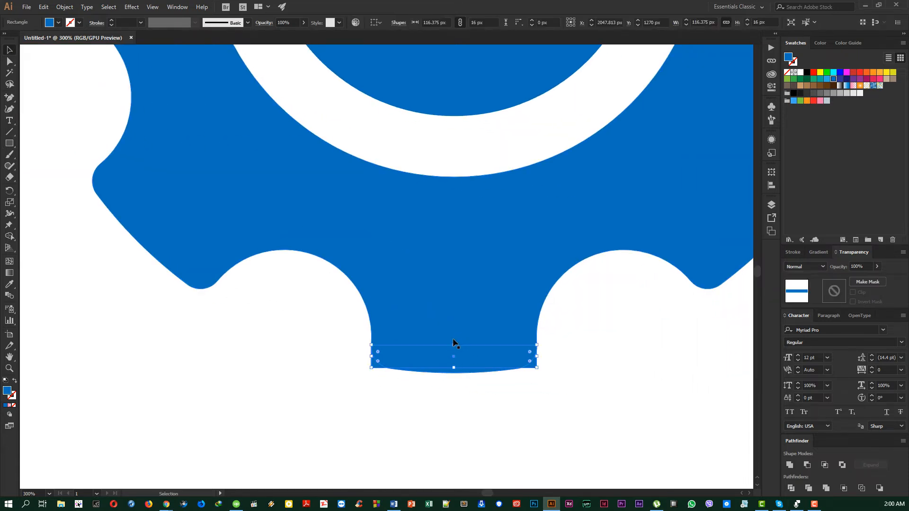
scroll(464, 329, down, 2)
scroll(459, 345, up, 1)
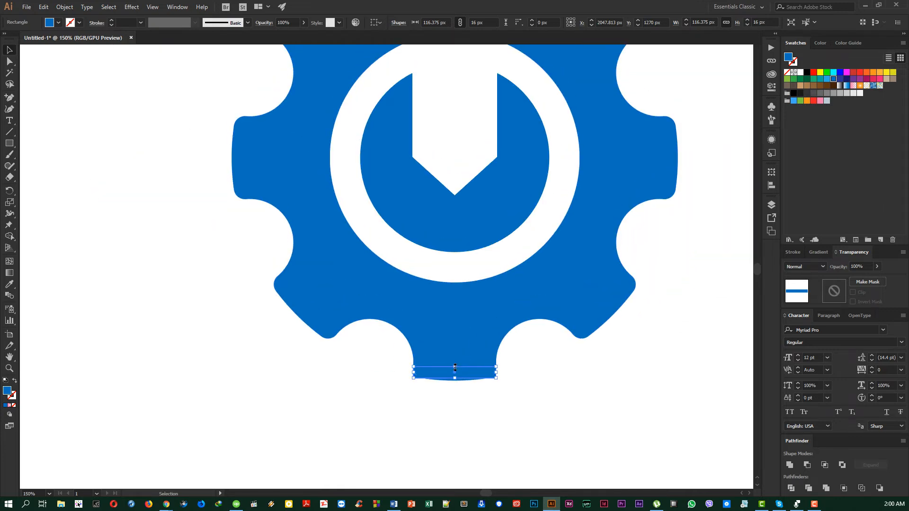
drag(452, 365, 453, 231)
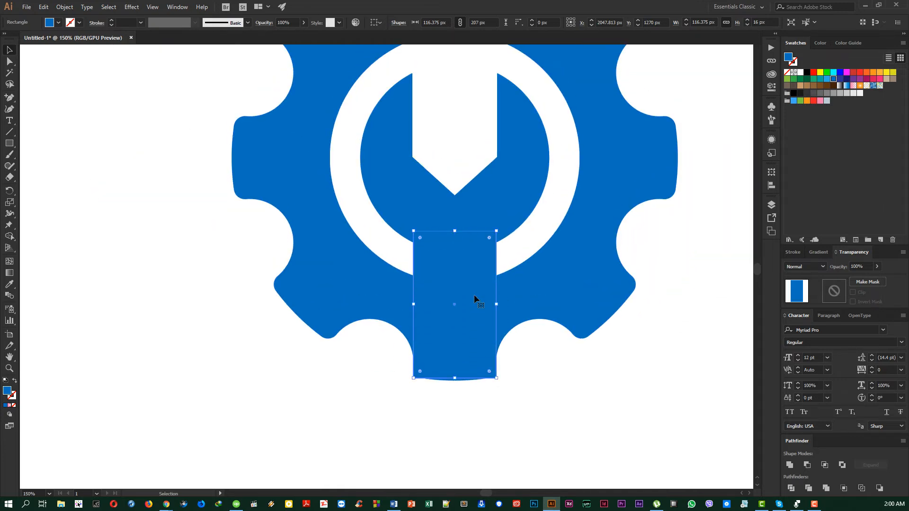
click(476, 396)
click(454, 374)
drag(455, 379, 455, 381)
click(479, 421)
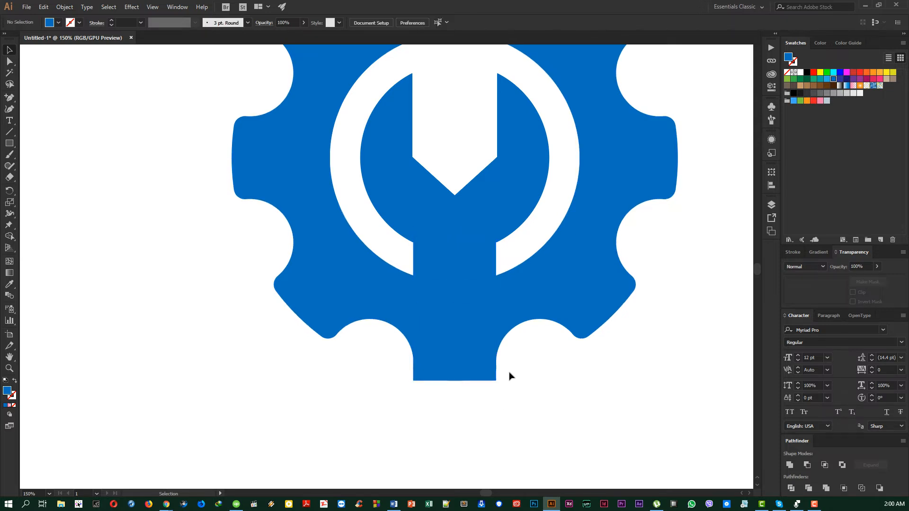
Step: Bring the notched circle to the front of the stacking order
click(464, 266)
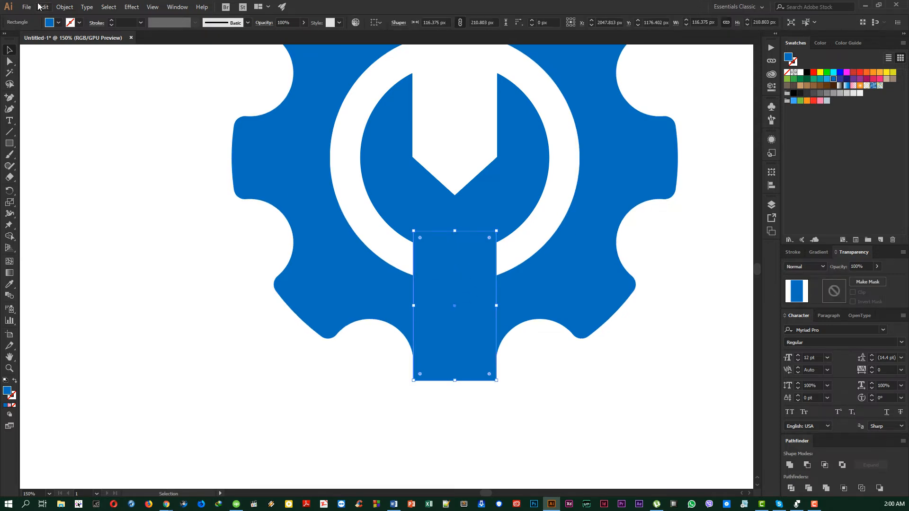
right_click(471, 256)
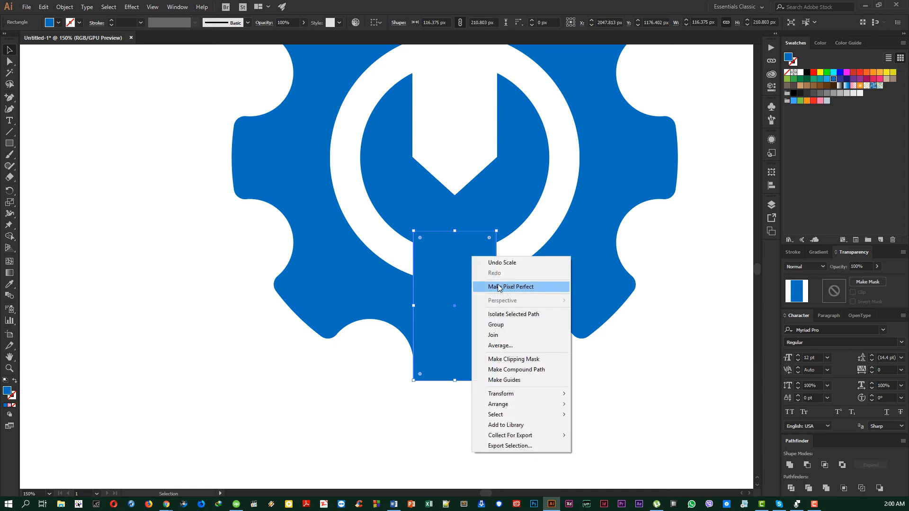
click(494, 199)
right_click(507, 170)
mouse_move(542, 320)
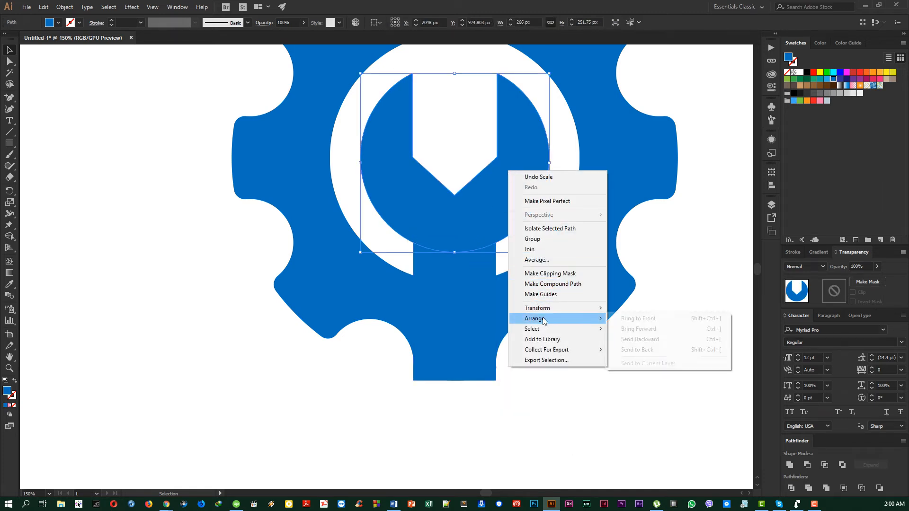
click(637, 318)
Step: Give the handle rectangle a white stroke aligned to the outside
click(483, 259)
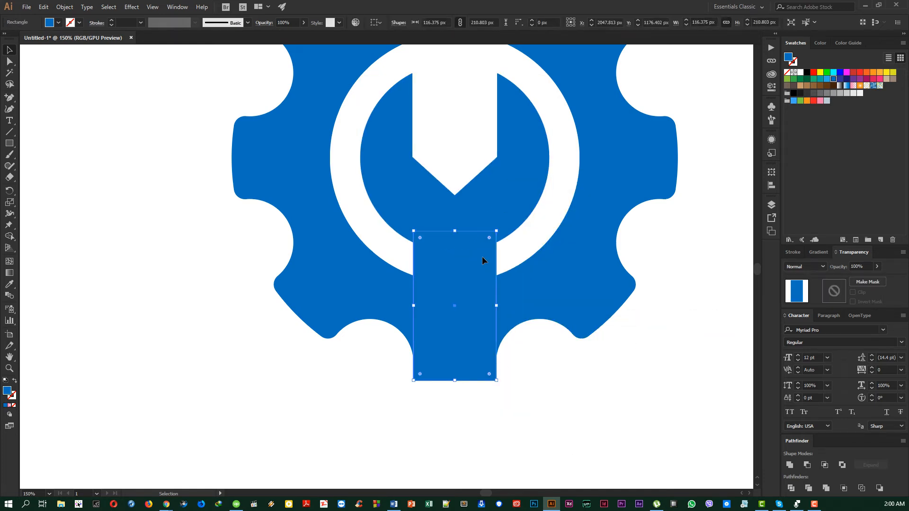
click(79, 22)
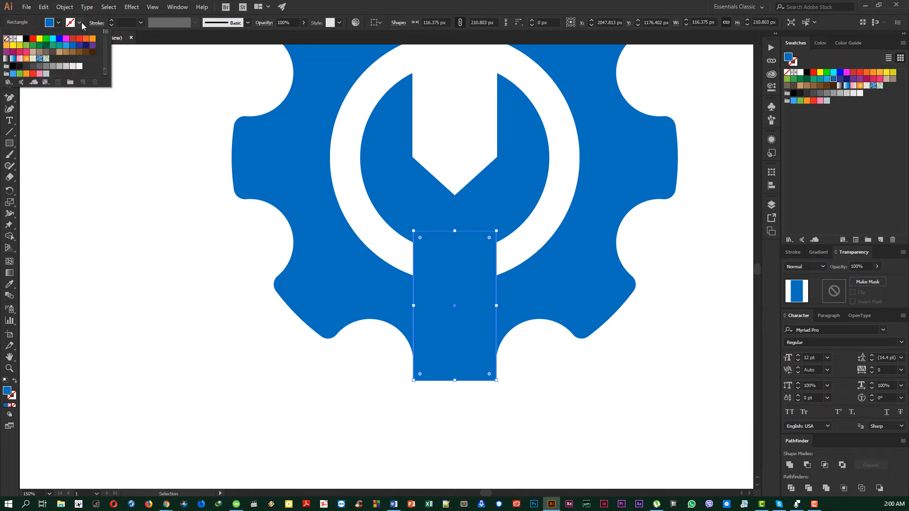
click(19, 39)
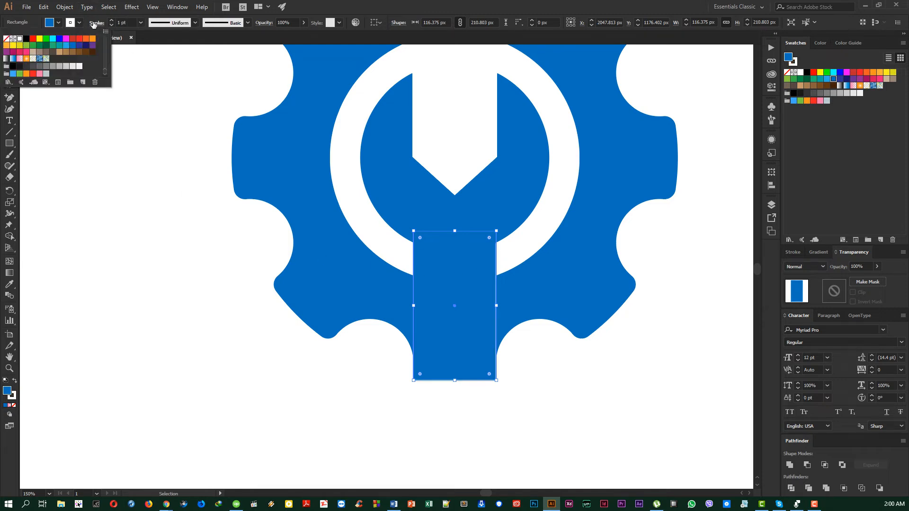
click(96, 23)
click(58, 72)
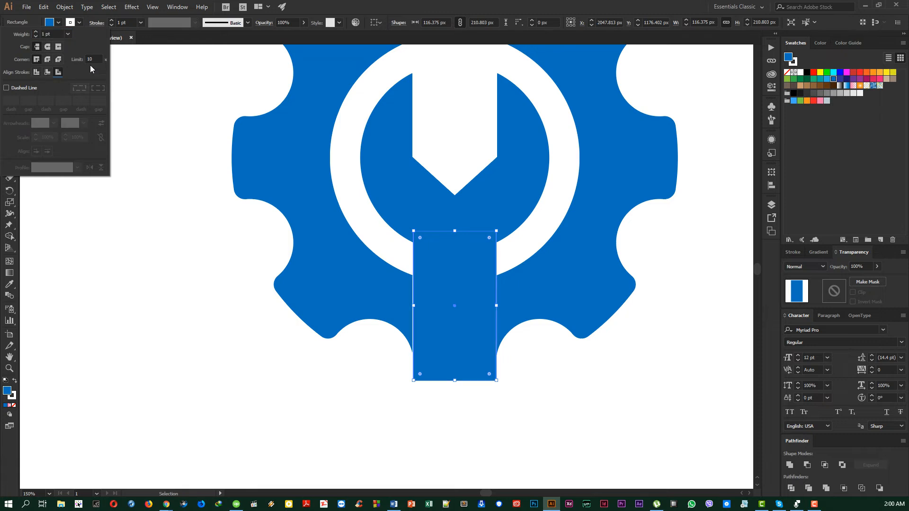
Step: Set the handle rectangle's stroke weight to 30 pt
click(127, 22)
double_click(125, 23)
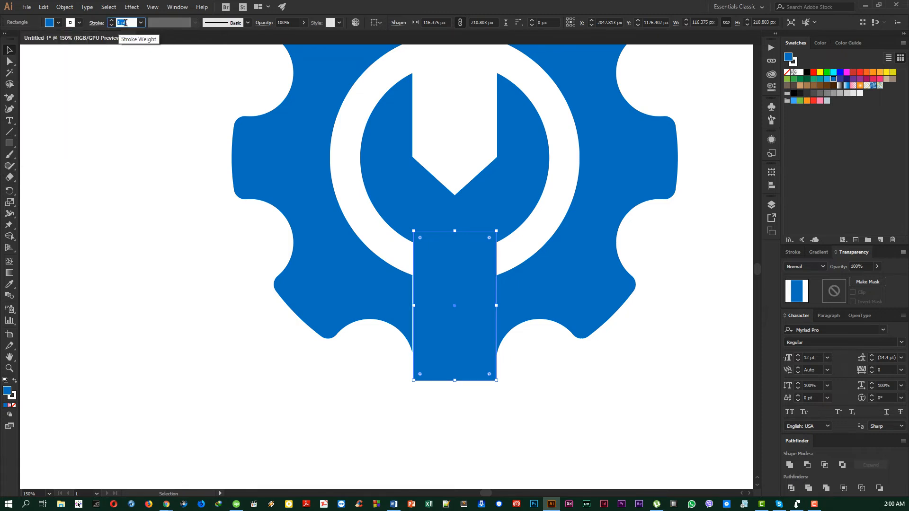
key(Up)
key(Up)
key(Up)
key(Up)
key(Up)
key(Up)
key(Up)
key(Up)
key(Up)
key(Up)
key(Up)
key(Up)
key(Up)
key(Up)
key(Up)
key(Up)
key(Up)
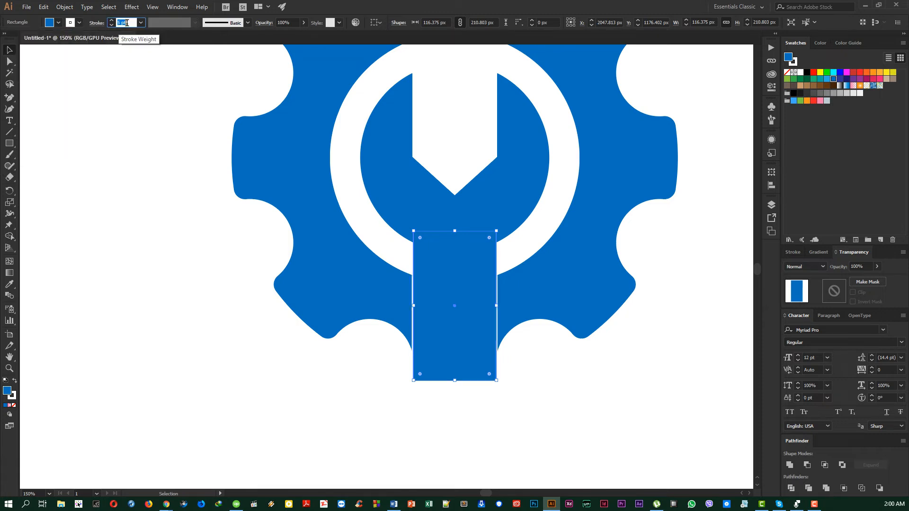
key(Up)
key(Up)
key(Up)
key(Up)
key(Up)
key(Up)
key(Up)
key(Up)
key(Up)
key(Up)
key(Up)
key(Up)
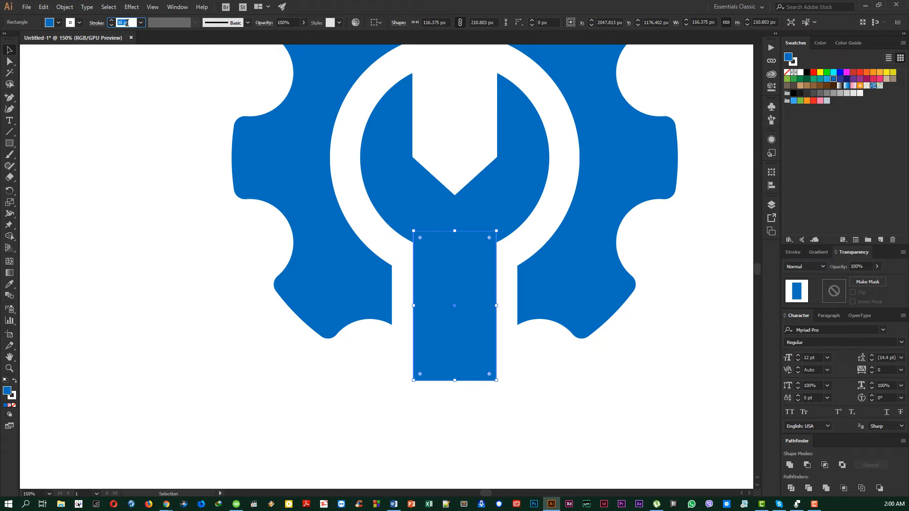
click(127, 254)
Step: Align the horizontal centers of the gear, the notched circle and the handle rectangle
scroll(127, 255, down, 5)
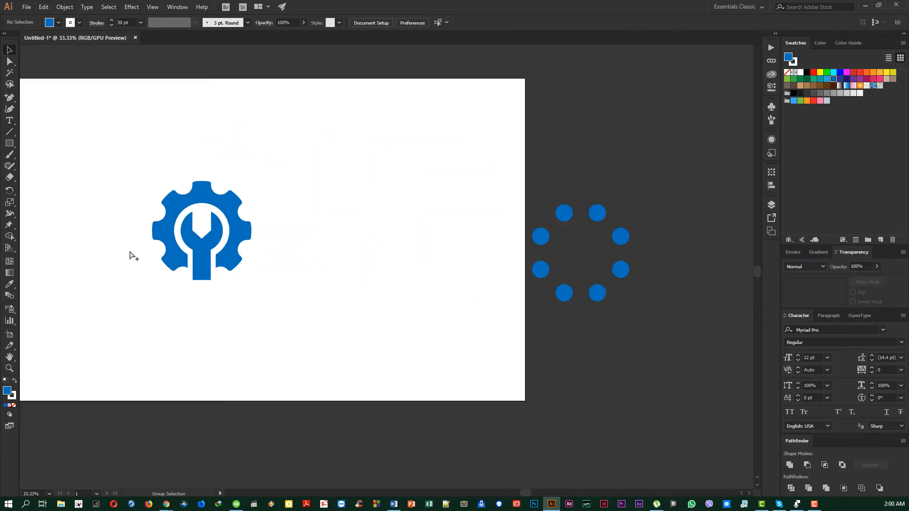
scroll(130, 255, up, 4)
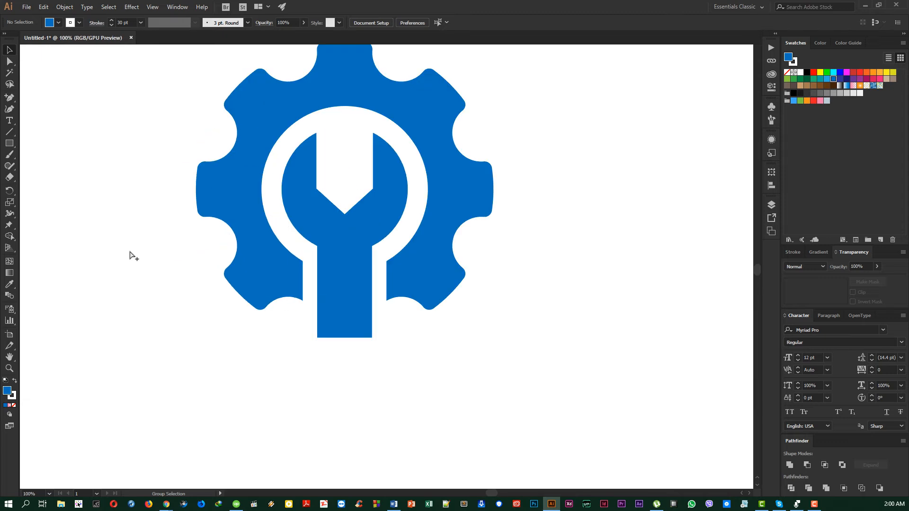
scroll(129, 256, down, 3)
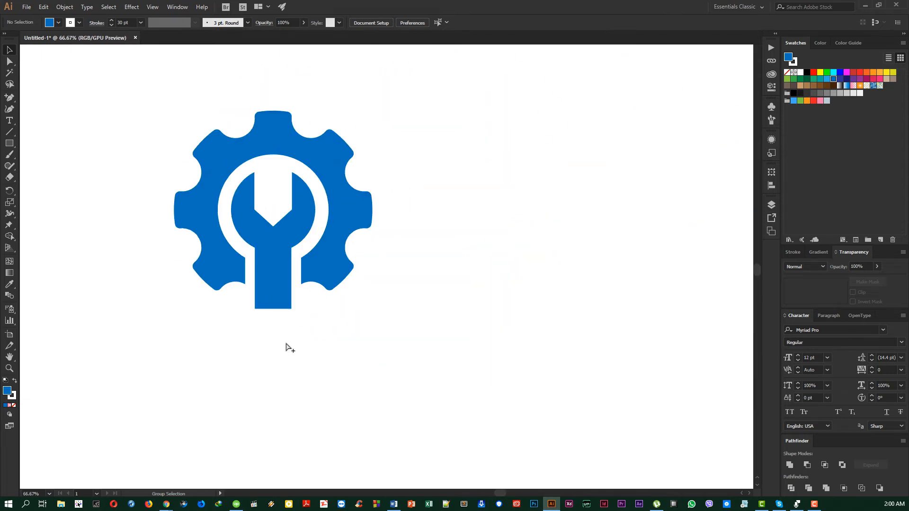
scroll(286, 347, up, 3)
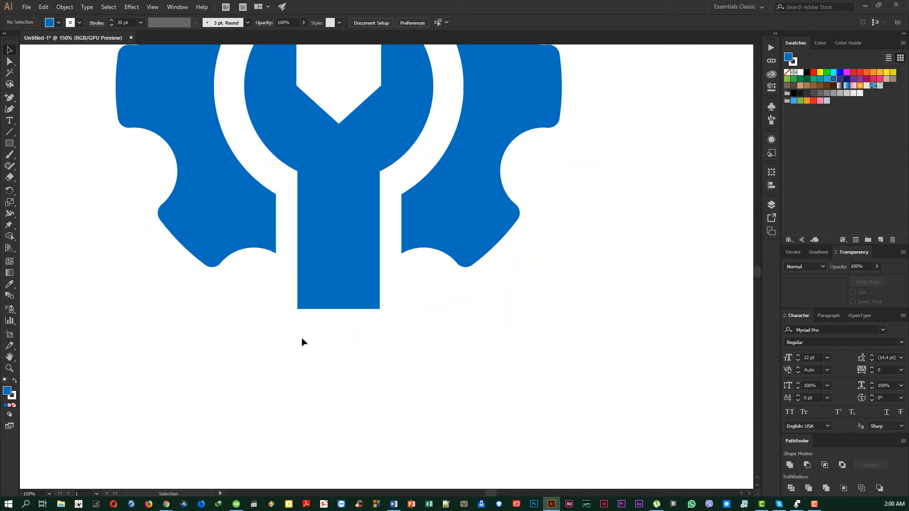
click(349, 270)
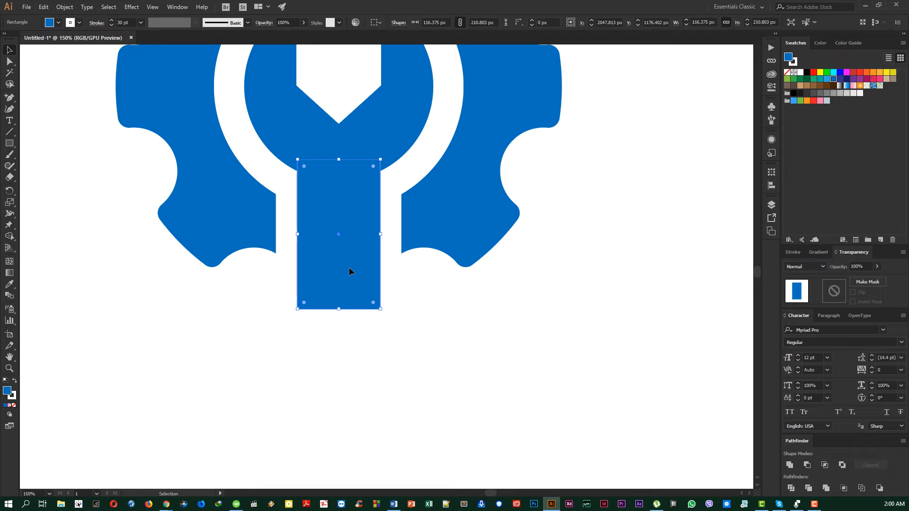
scroll(348, 267, down, 2)
drag(507, 395, 223, 233)
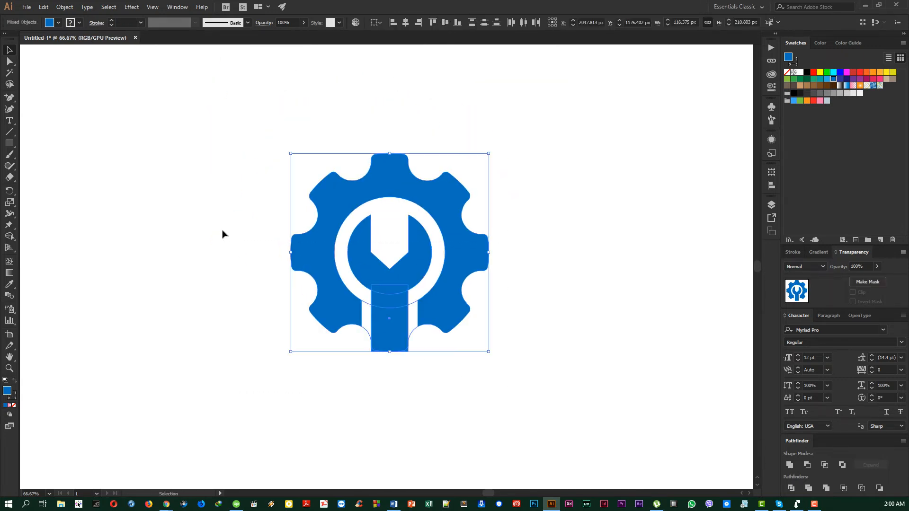
click(406, 23)
click(608, 294)
Step: Expand the appearance of the wrench's handle rectangle so its white stroke becomes a separate shape
scroll(367, 359, up, 2)
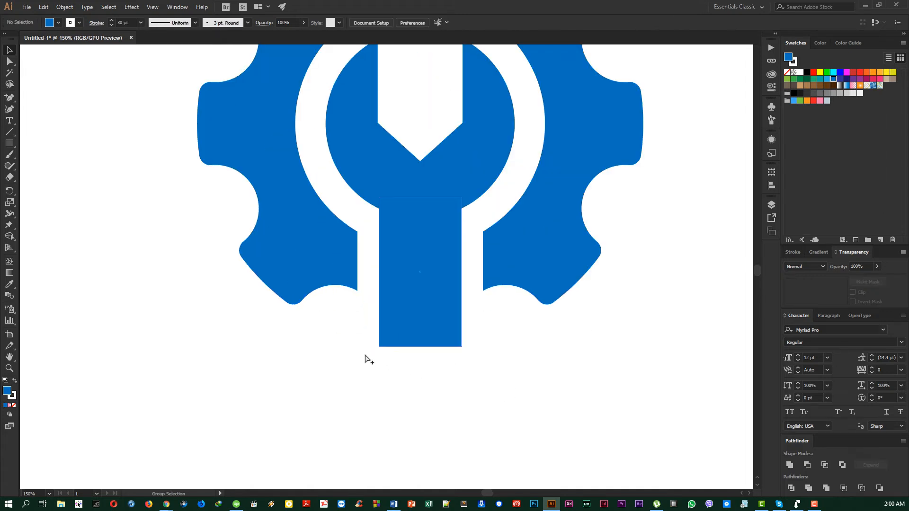
scroll(327, 379, up, 1)
click(437, 341)
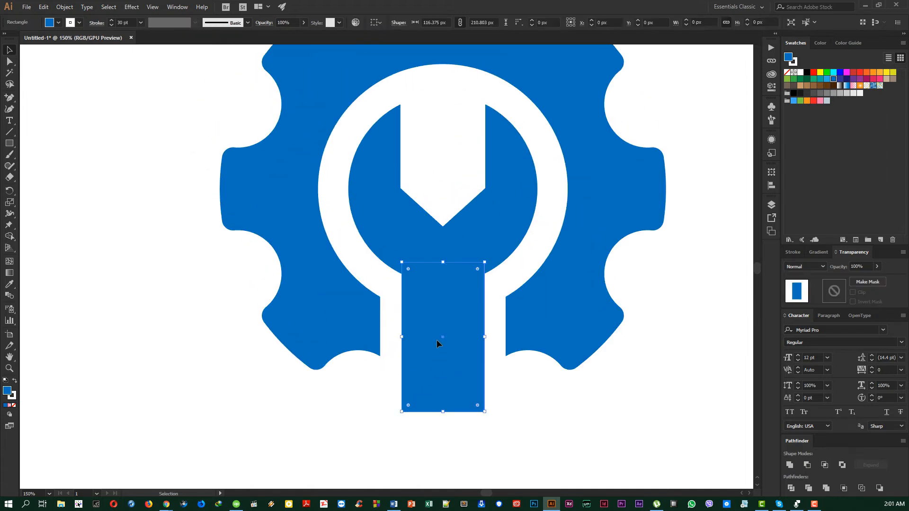
click(63, 8)
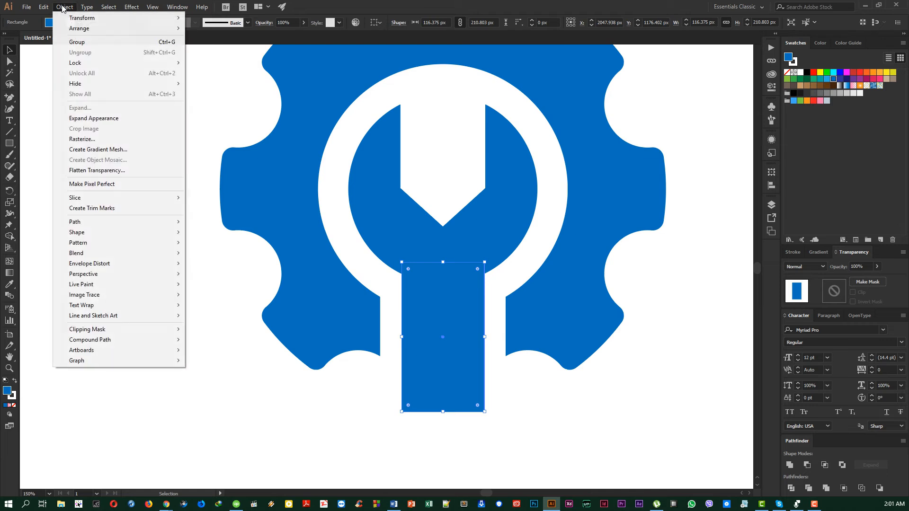
click(93, 119)
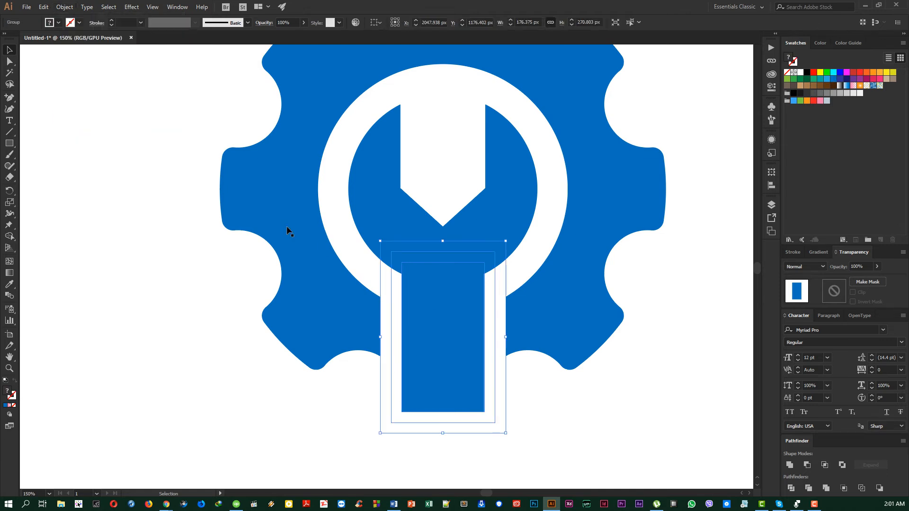
click(64, 8)
click(87, 107)
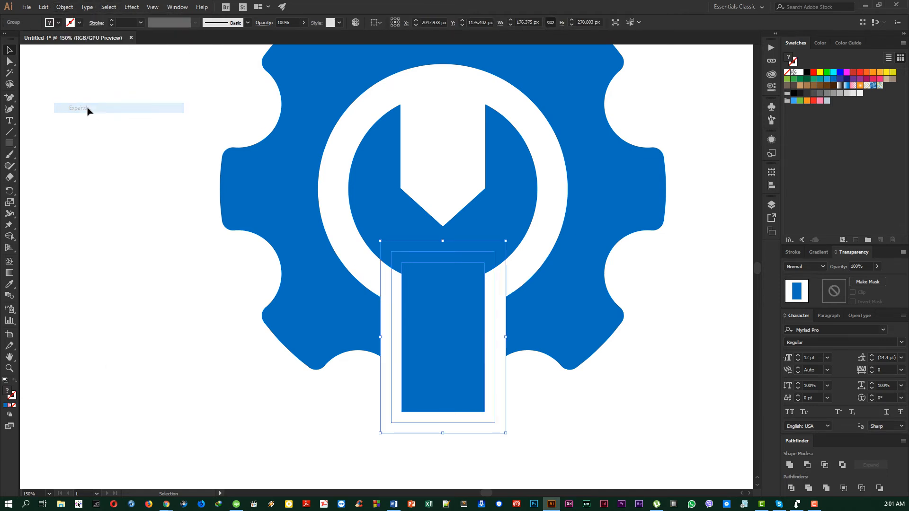
click(562, 426)
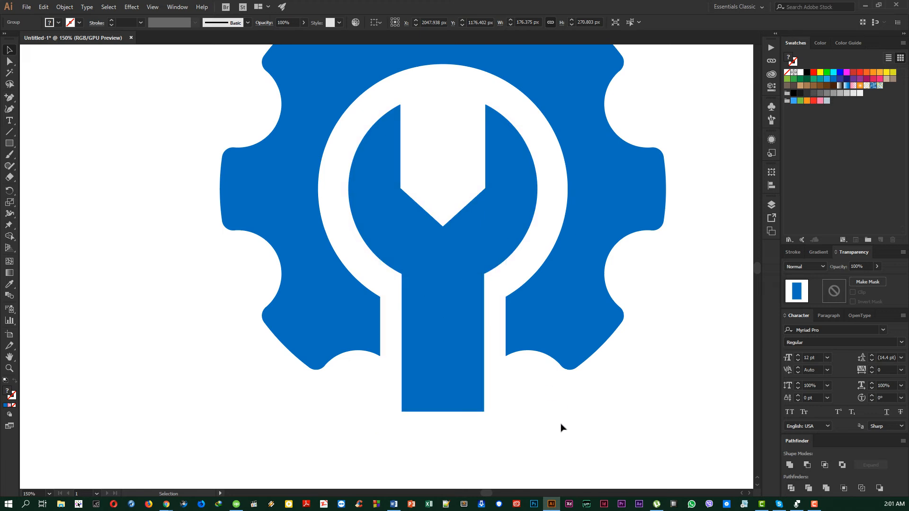
Step: Divide the gear and the expanded handle with Pathfinder and ungroup the resulting pieces
drag(576, 437, 331, 297)
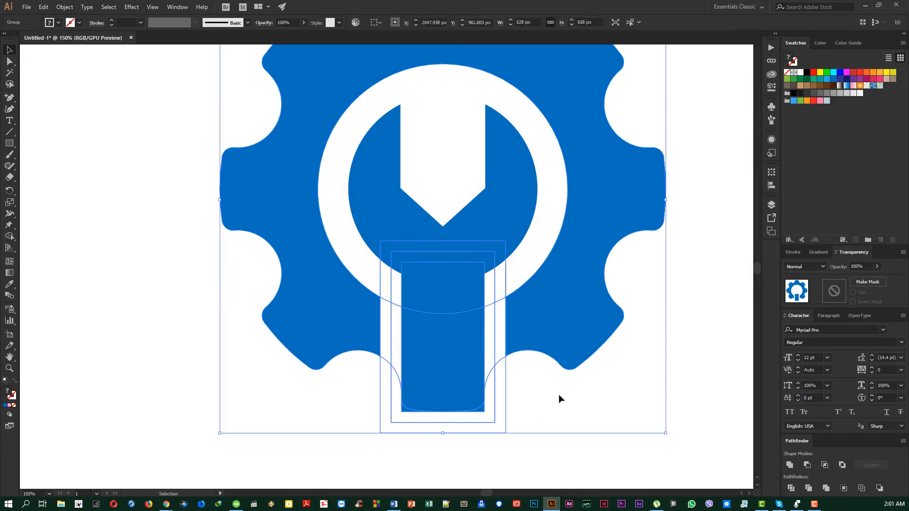
right_click(497, 318)
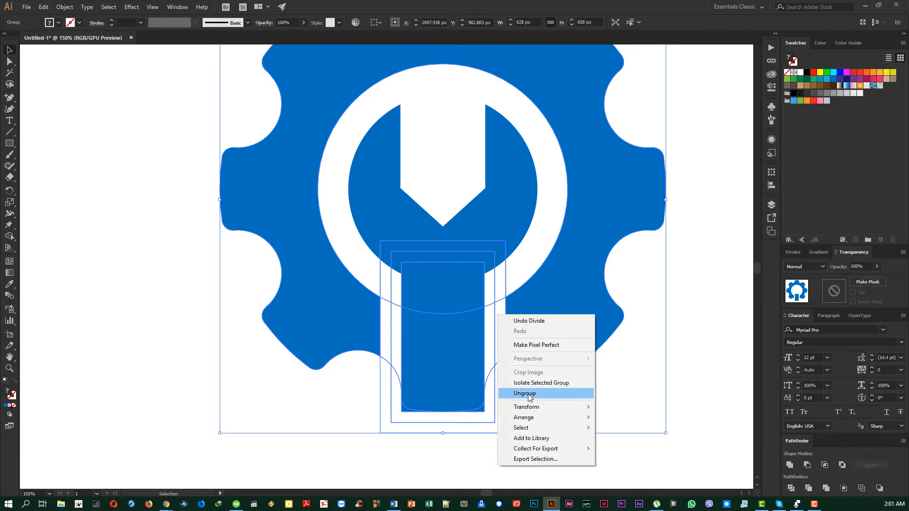
click(529, 394)
Step: Delete the two white outline fragments that wrap around the handle's lower end
click(501, 375)
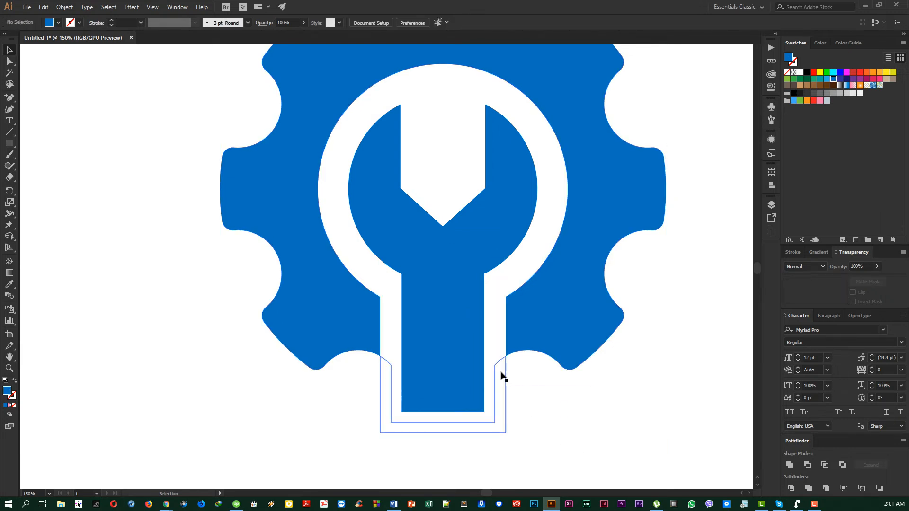
key(Delete)
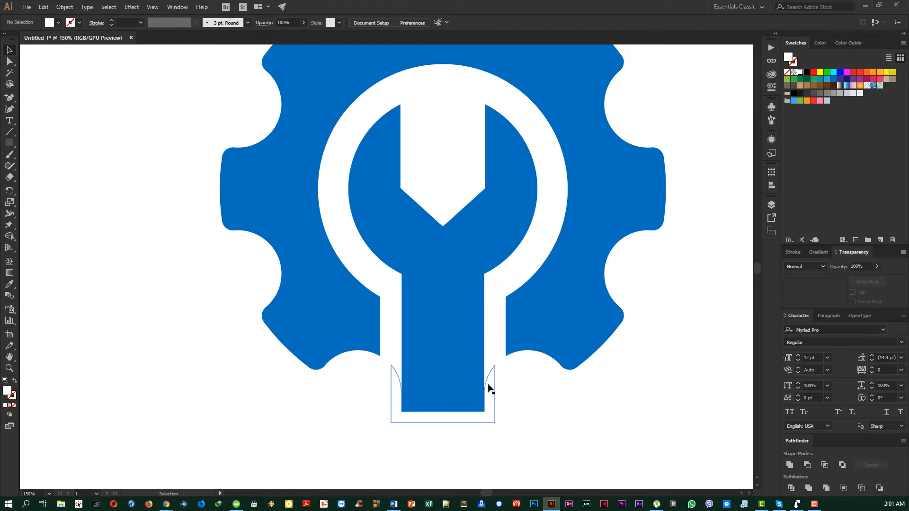
click(487, 384)
key(Delete)
Step: Delete the remaining white outline pieces along both sides of the handle and around its upper end
click(493, 302)
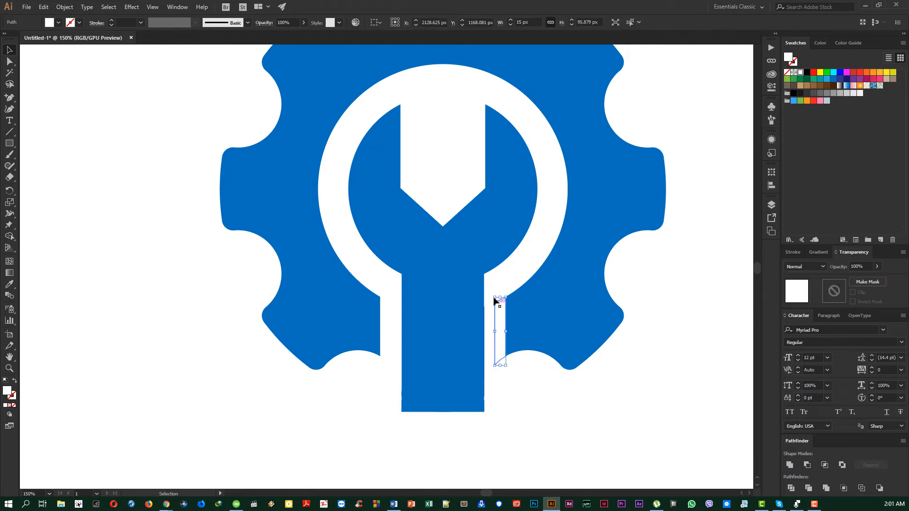
key(Delete)
click(496, 284)
key(Delete)
click(505, 279)
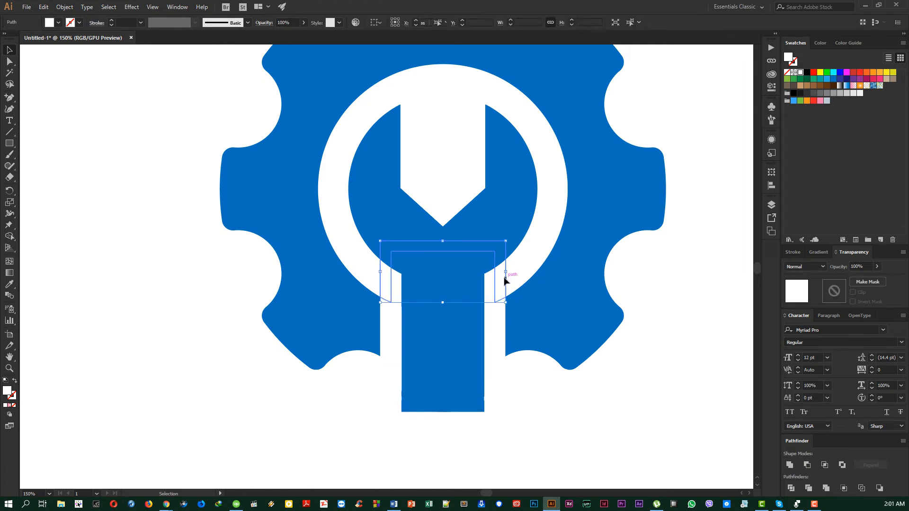
key(Delete)
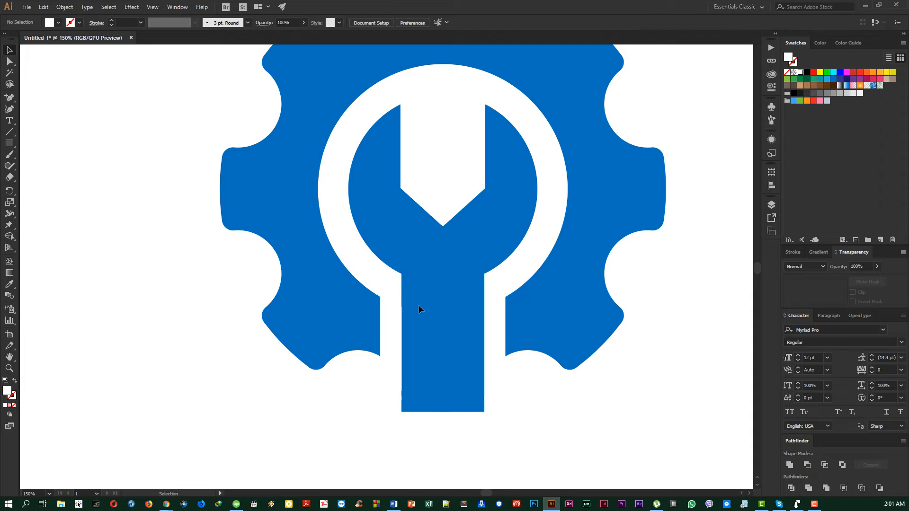
click(517, 440)
key(Delete)
click(388, 299)
key(Delete)
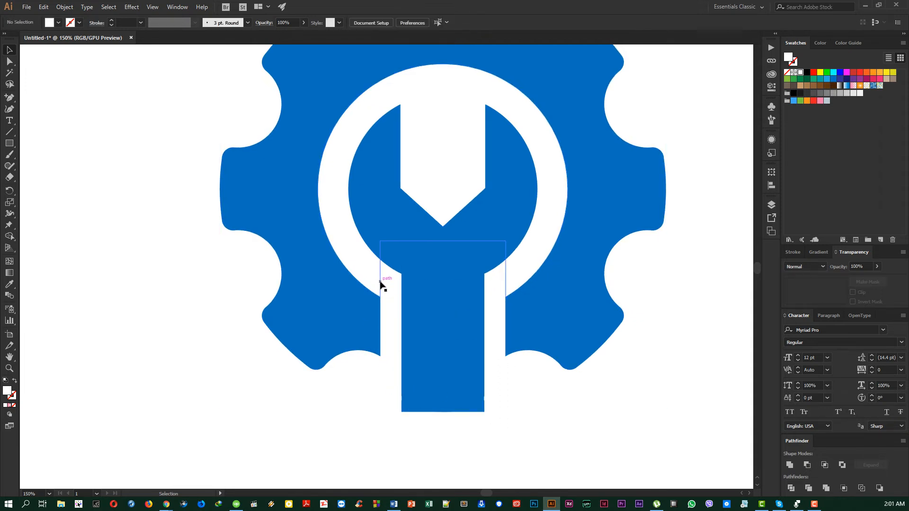
click(380, 283)
key(Delete)
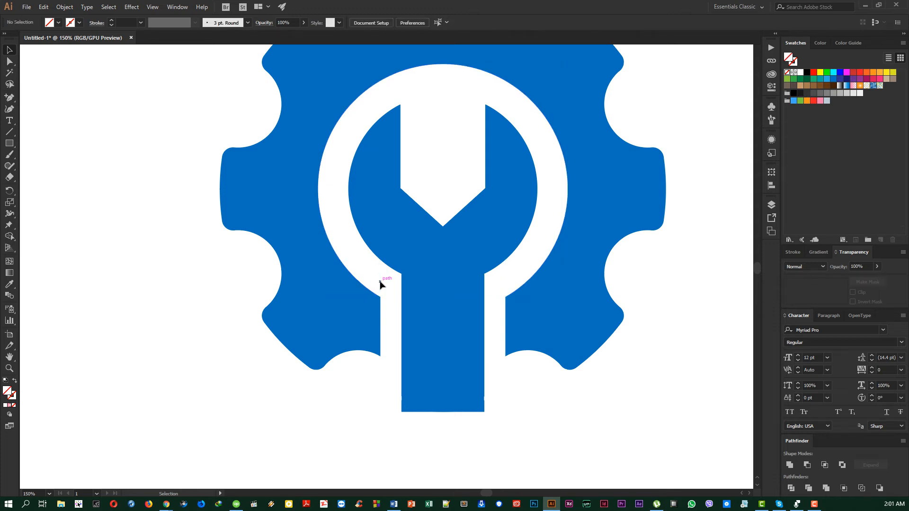
Step: Delete the two corner slivers at the handle's lower end so it follows the rounded tooth shape
click(465, 390)
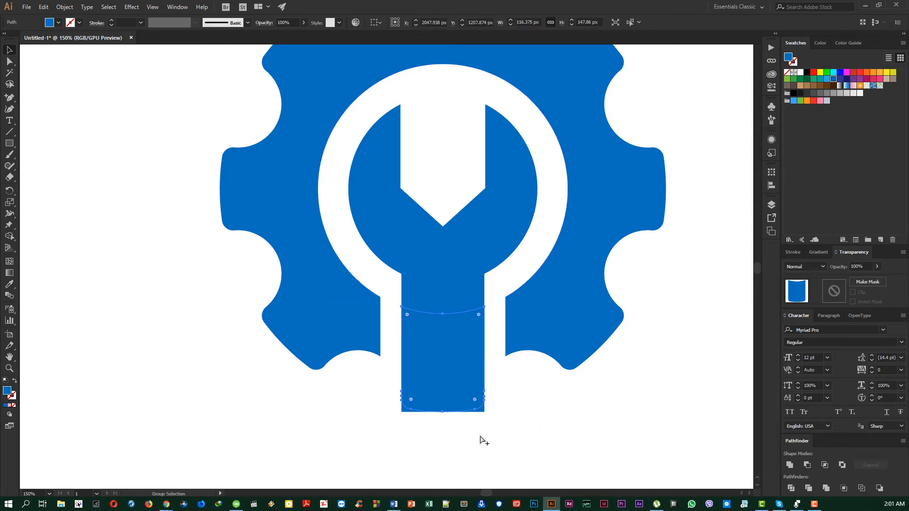
scroll(480, 435, up, 2)
click(516, 430)
click(487, 390)
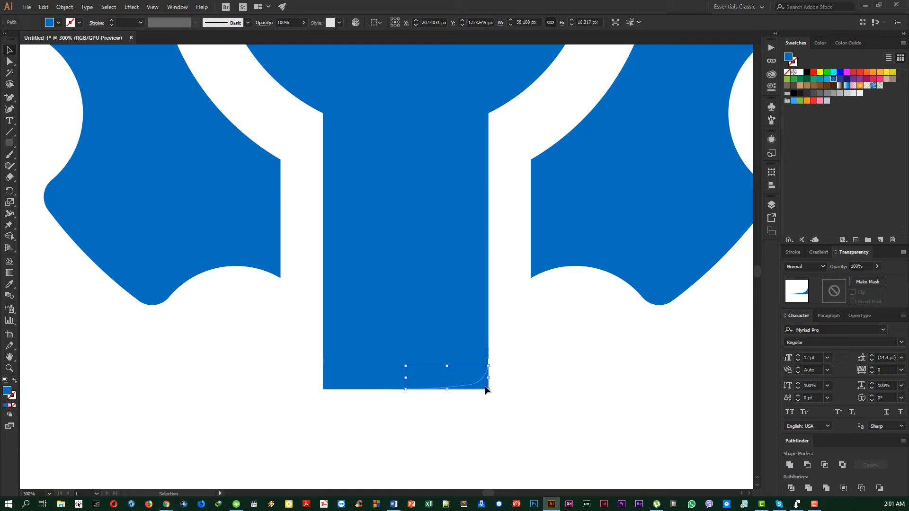
key(Delete)
click(327, 387)
key(Delete)
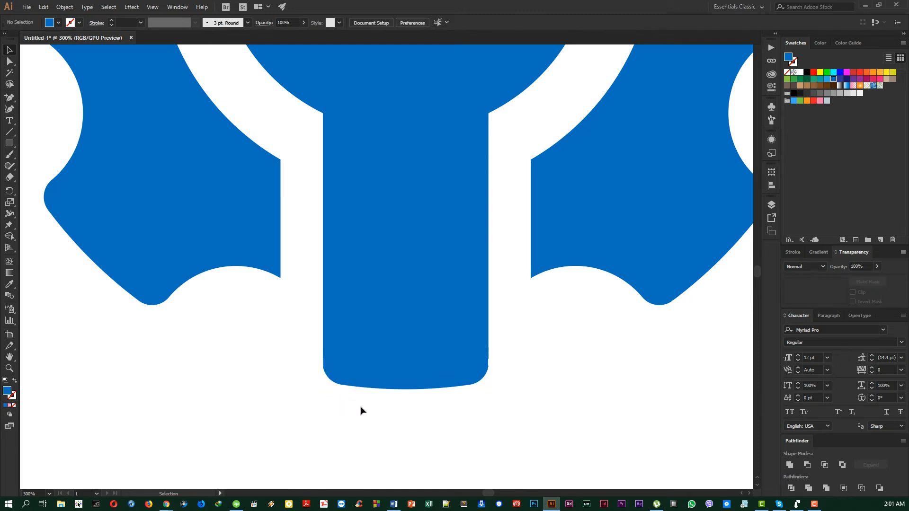
Step: Move the complete gear and wrench icon to the left part of the artboard
scroll(487, 361, up, 5)
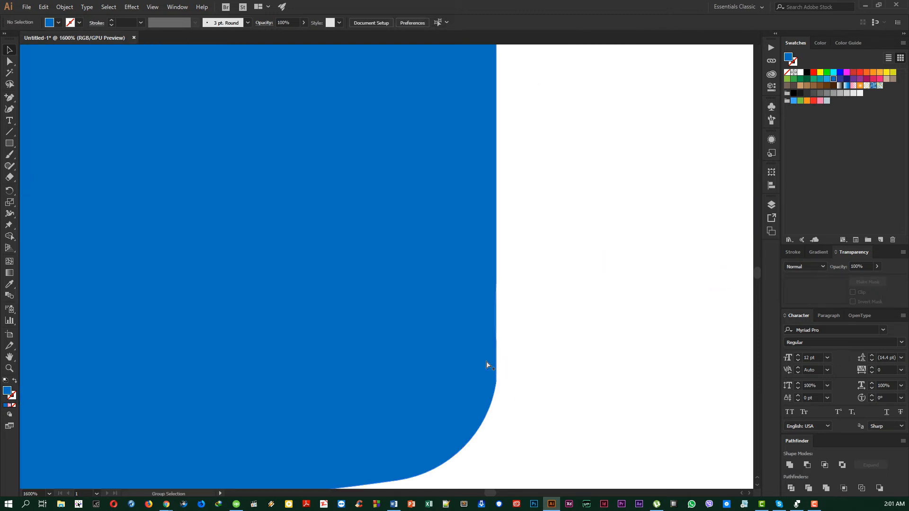
scroll(486, 362, down, 7)
scroll(517, 366, down, 3)
scroll(517, 366, up, 3)
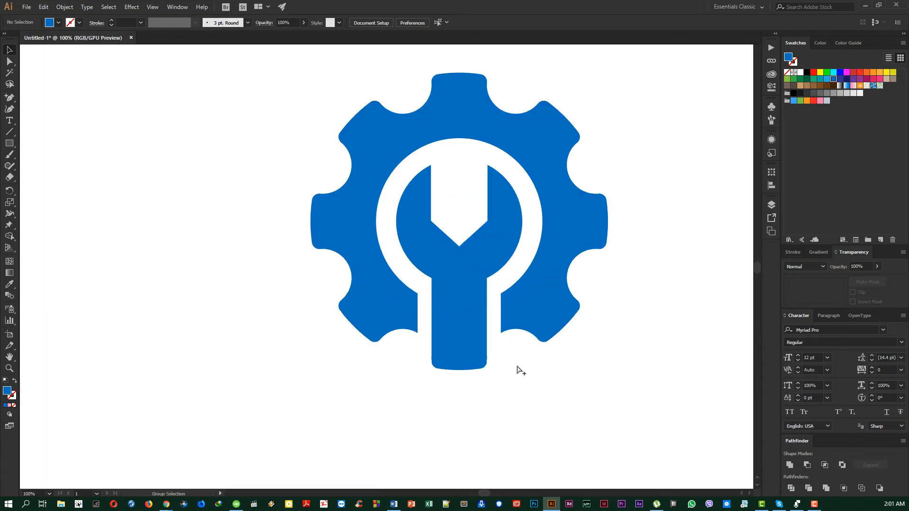
drag(511, 363, 555, 384)
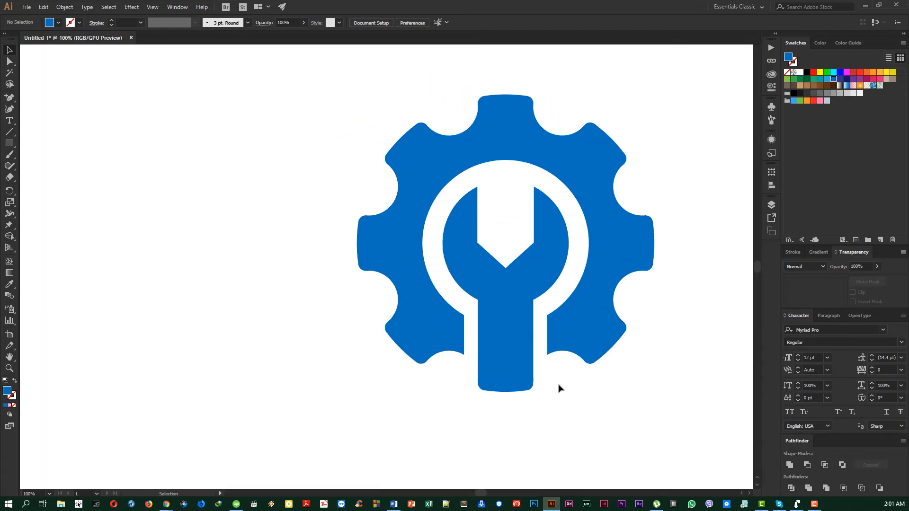
scroll(492, 305, down, 4)
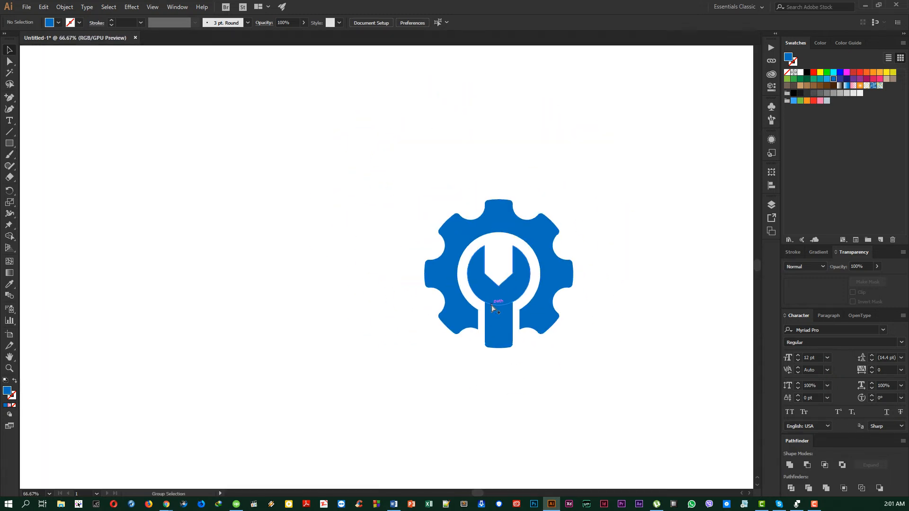
drag(493, 209, 273, 384)
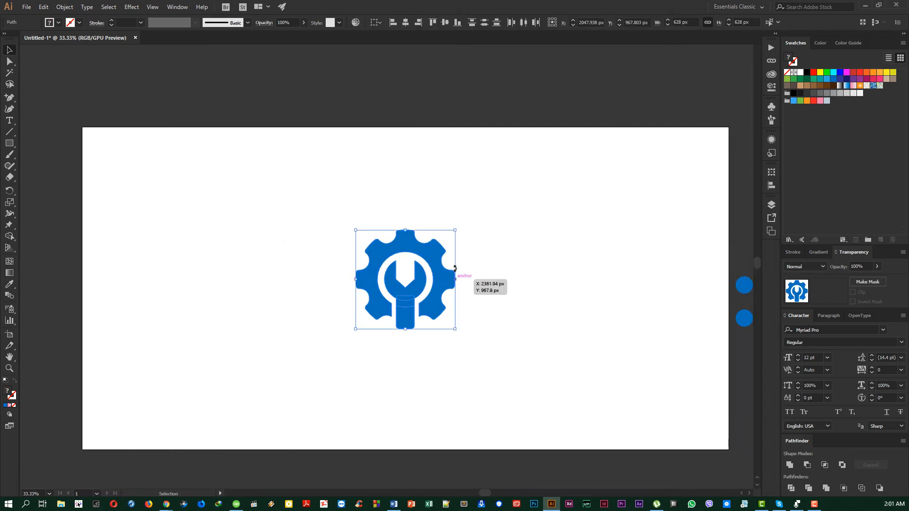
drag(452, 274, 303, 273)
click(353, 272)
Step: Add the text "THE LOGO" to the right of the icon and enlarge it to about 184 pt
scroll(320, 271, up, 2)
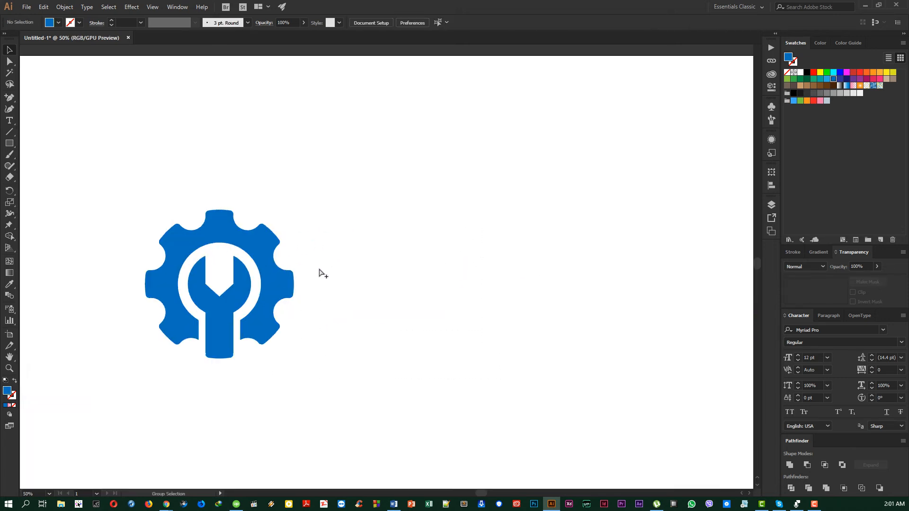
scroll(315, 280, down, 1)
drag(325, 262, 347, 268)
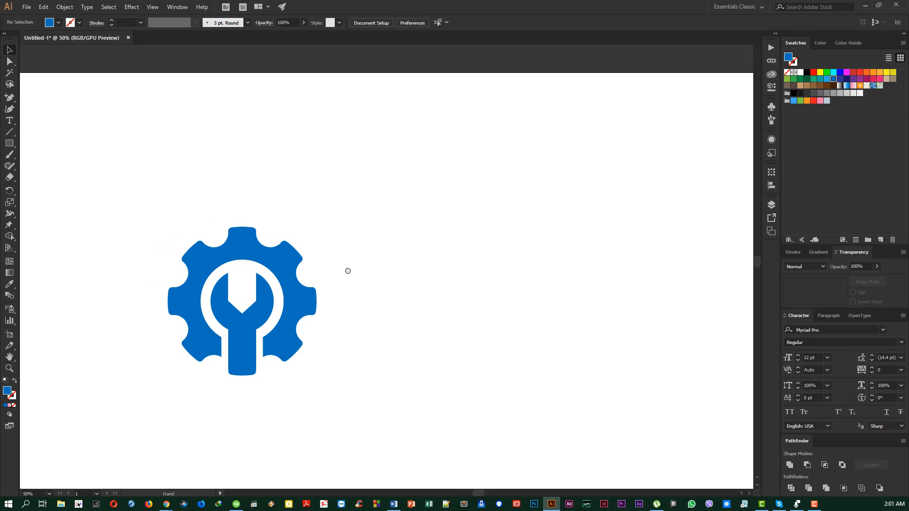
scroll(353, 302, down, 1)
drag(357, 305, 322, 284)
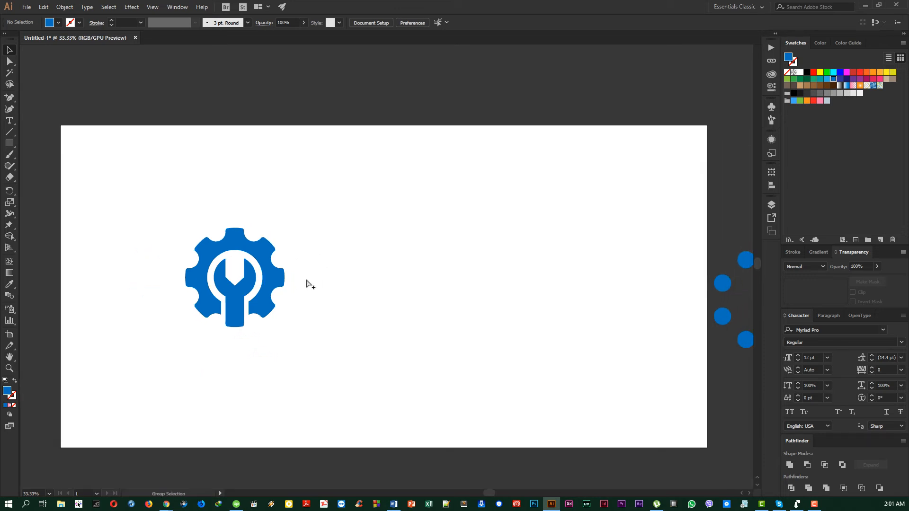
scroll(310, 280, up, 1)
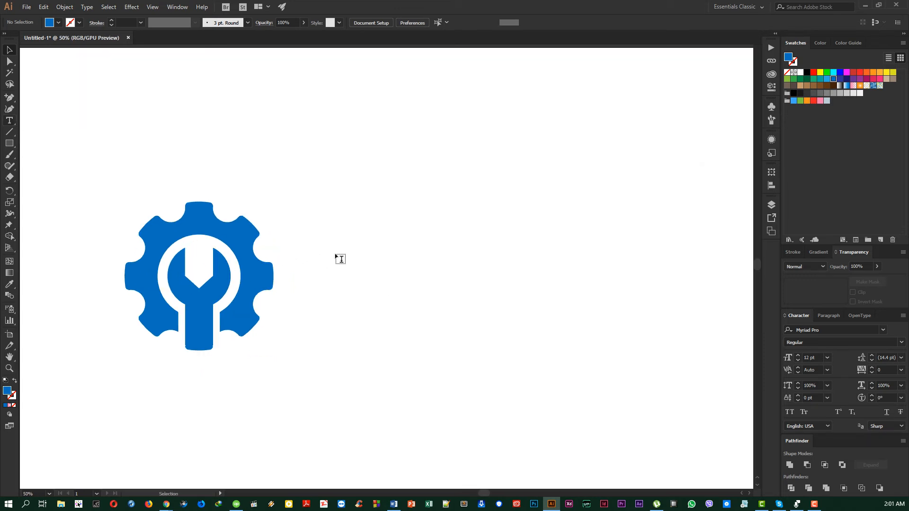
click(322, 261)
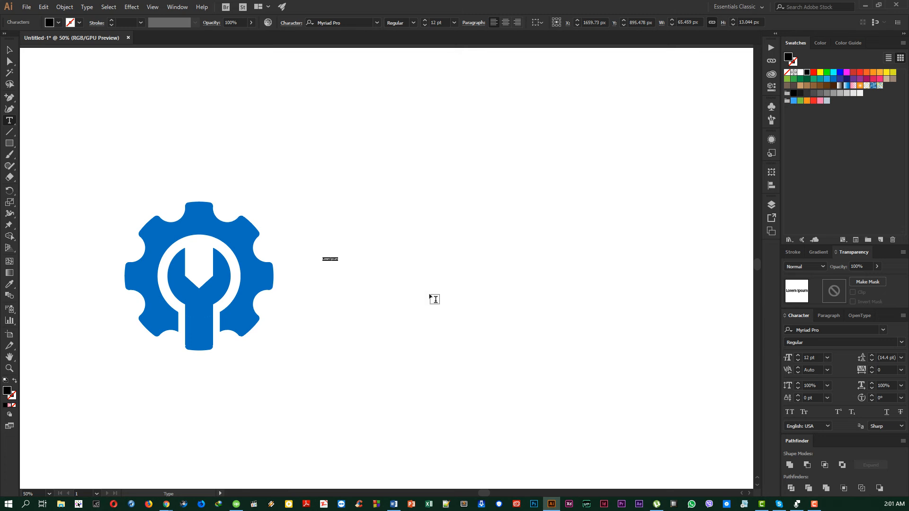
text(THE LOGO)
key(Escape)
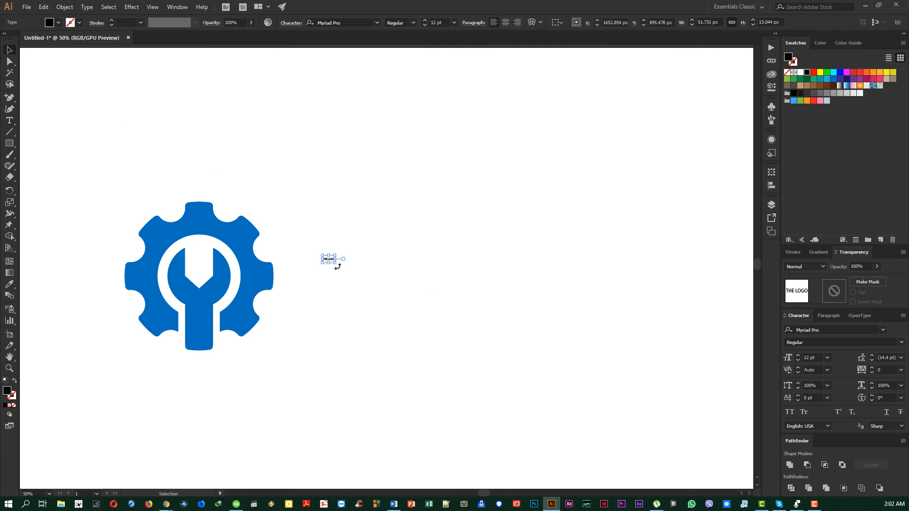
drag(337, 260, 511, 259)
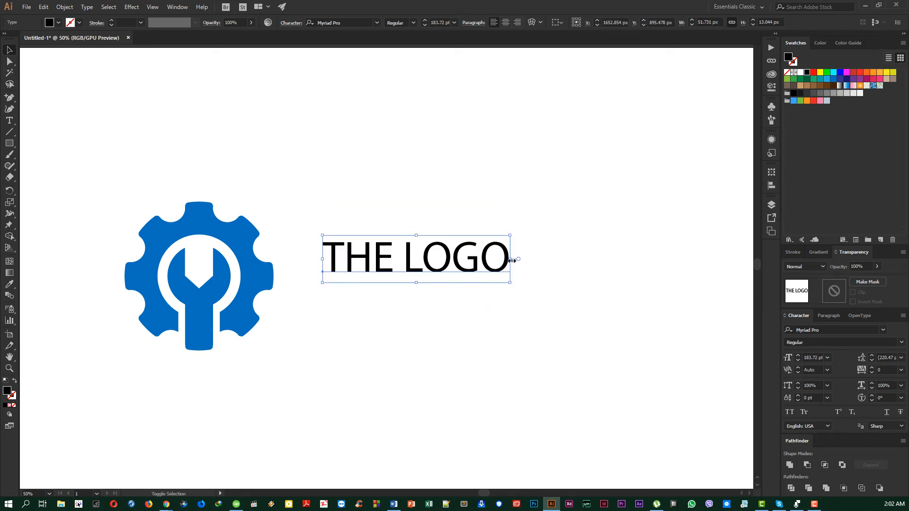
Step: Set the text's font to Montserrat Black and move it down level with the icon's middle
click(350, 23)
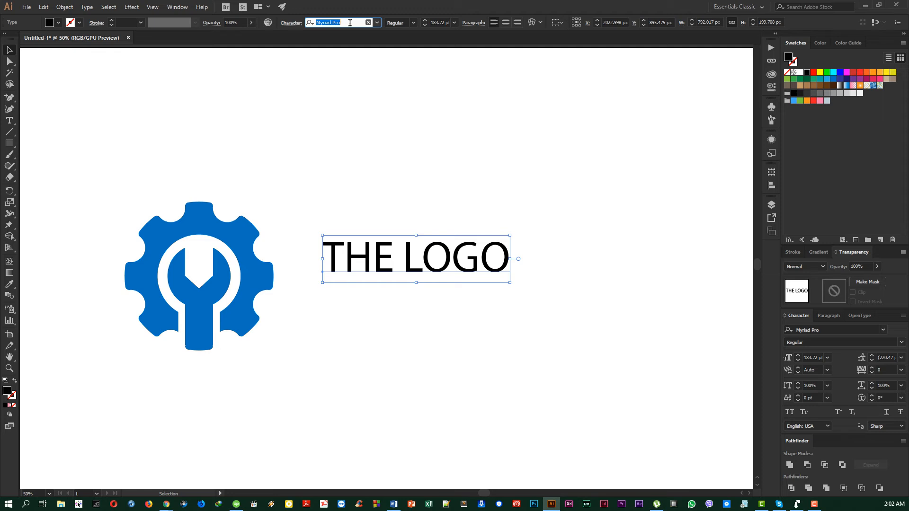
text(montse)
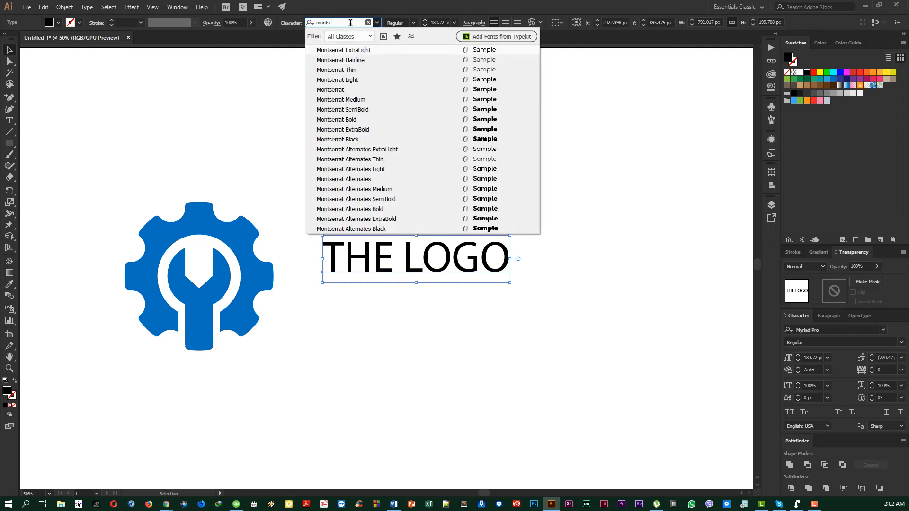
click(348, 142)
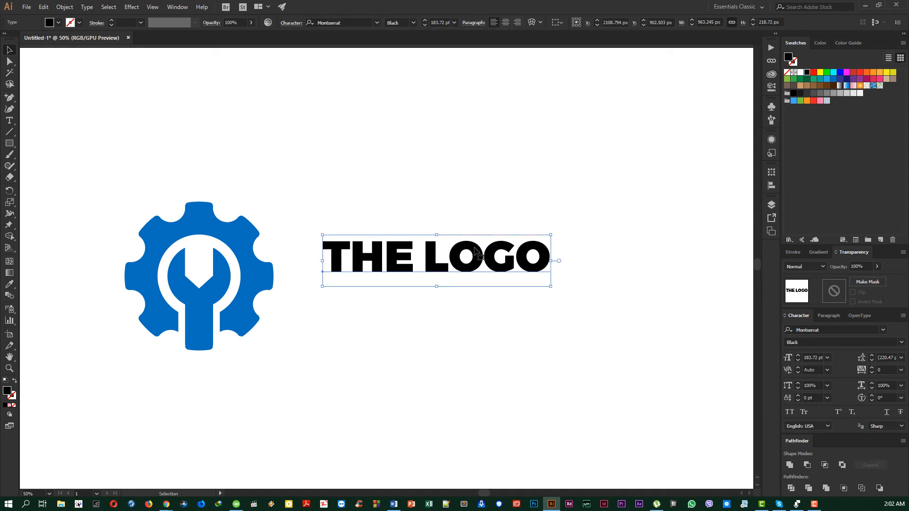
drag(489, 265, 490, 280)
click(509, 318)
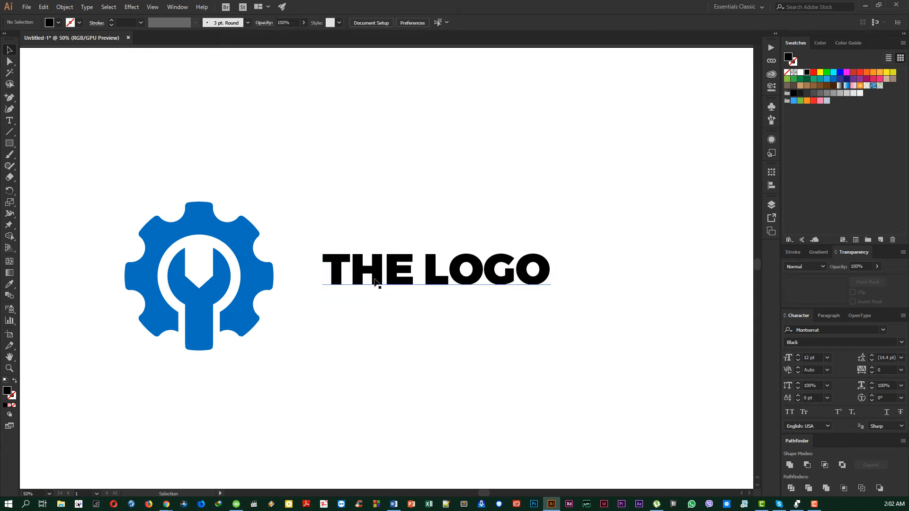
Step: Duplicate the "THE LOGO" text directly below the original and replace the copy's wording with "MECHANIC"
drag(375, 284, 362, 322)
click(373, 317)
double_click(362, 321)
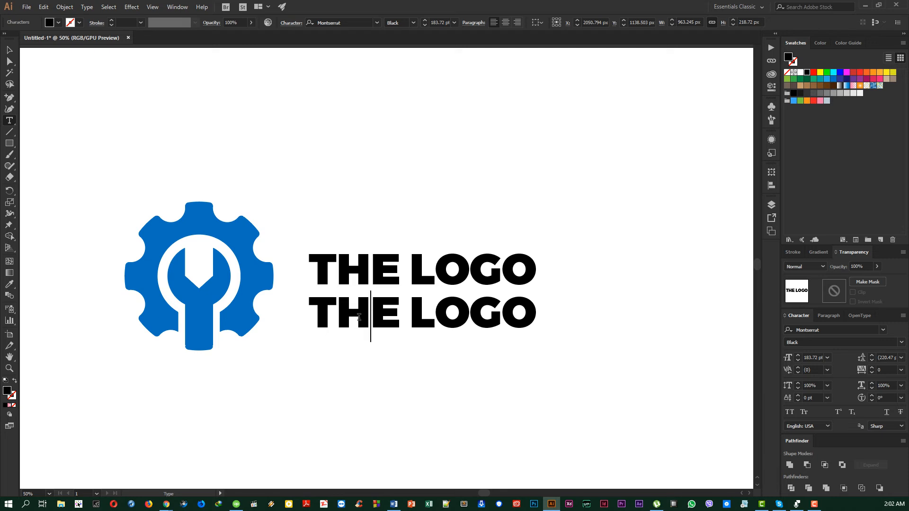
click(10, 49)
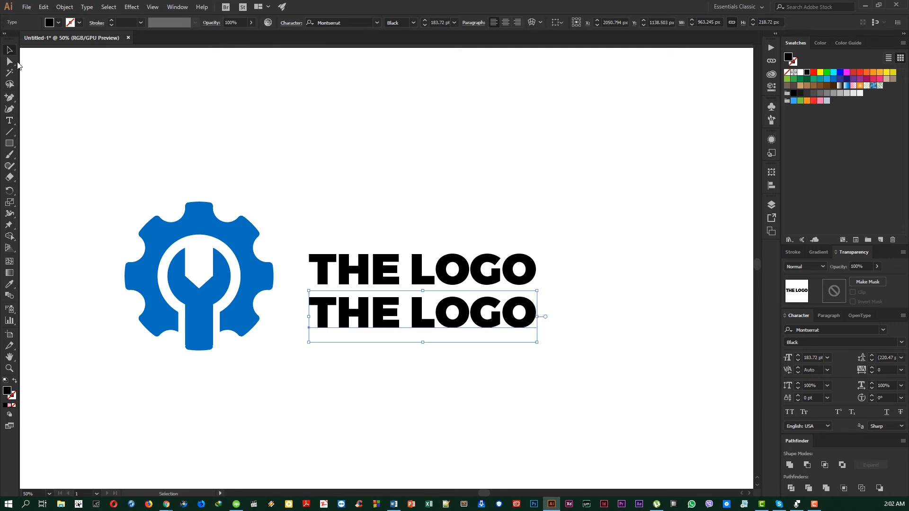
click(337, 333)
double_click(330, 315)
key(ctrl+a)
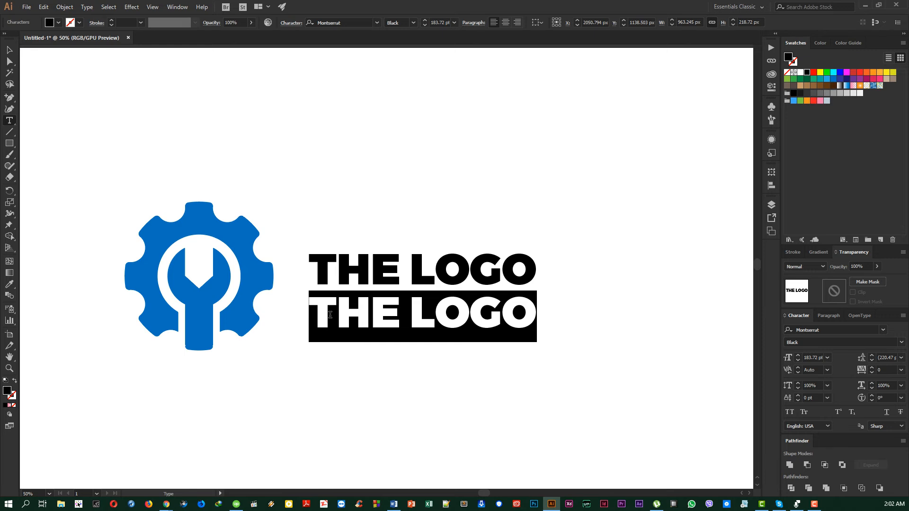
text(MECHANIC)
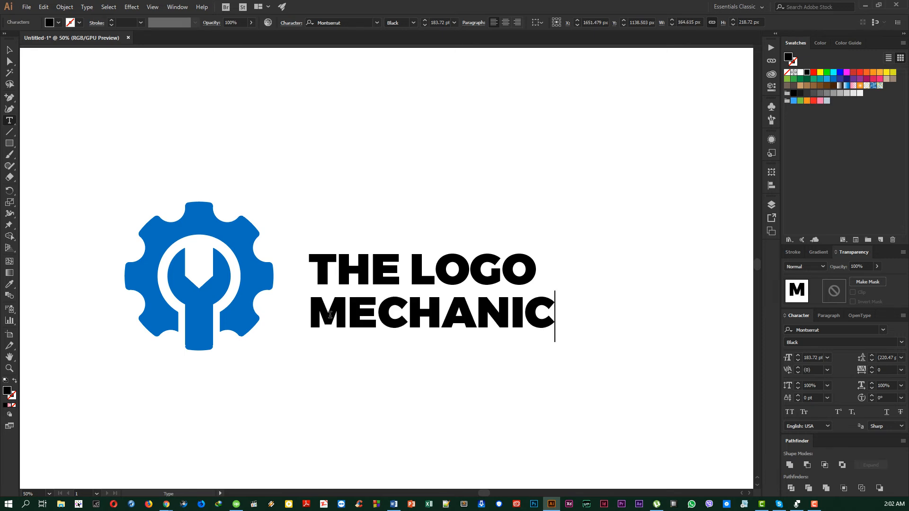
click(9, 50)
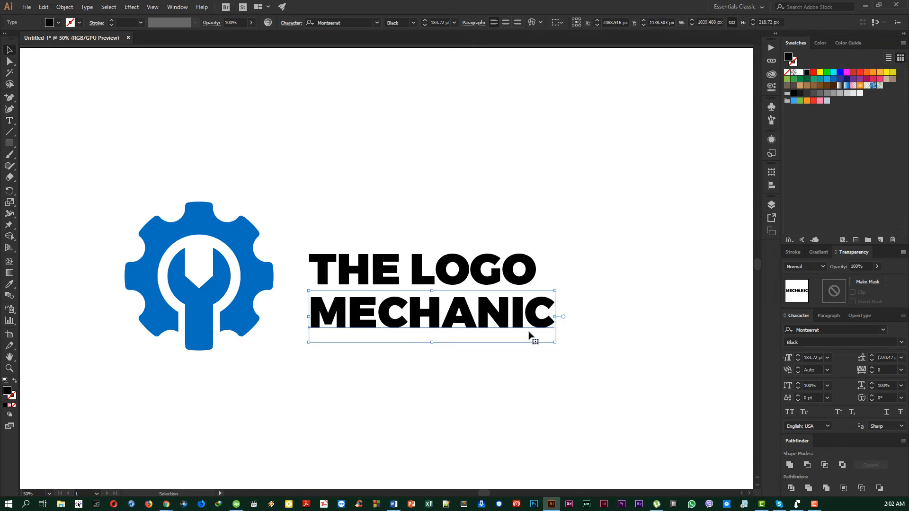
Step: Shrink "MECHANIC" to about 92 pt and draw a black rectangle about 954 x 126 px over it, spanning the width of "THE LOGO"
drag(558, 294, 495, 303)
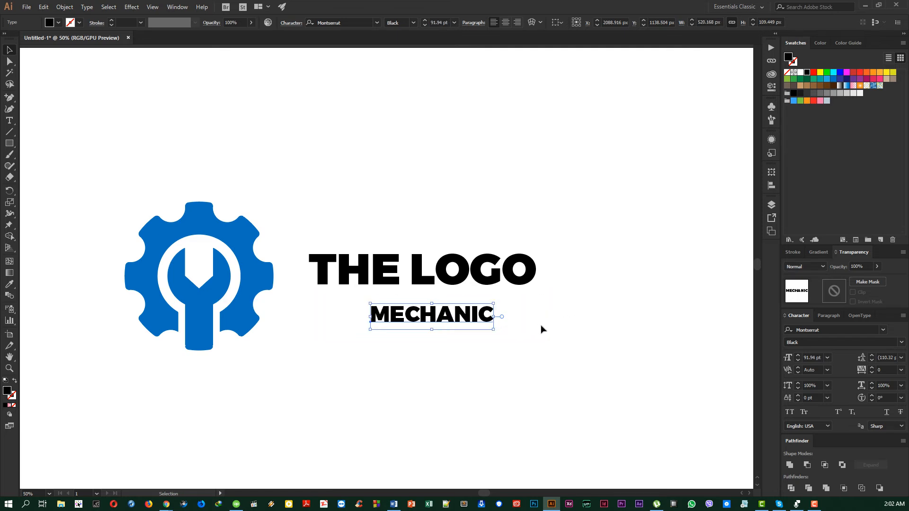
click(552, 317)
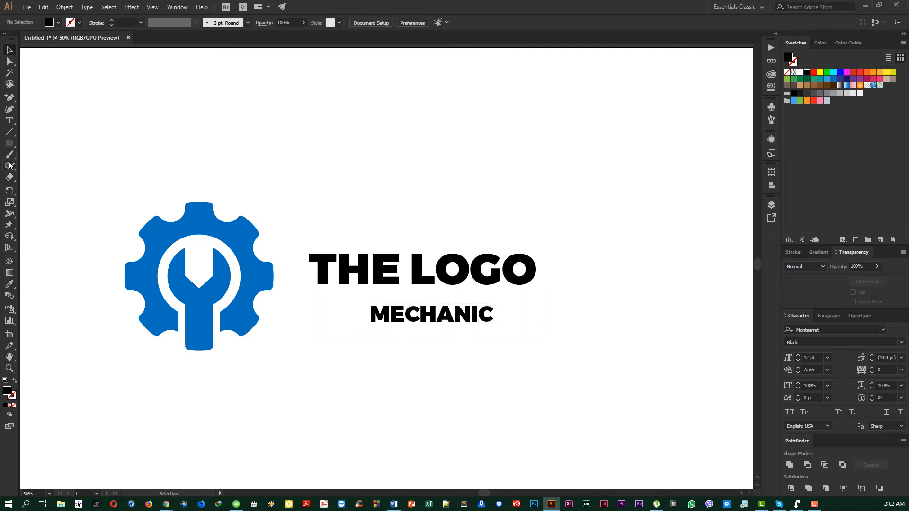
click(9, 142)
drag(10, 143, 46, 144)
drag(308, 297, 535, 325)
click(11, 51)
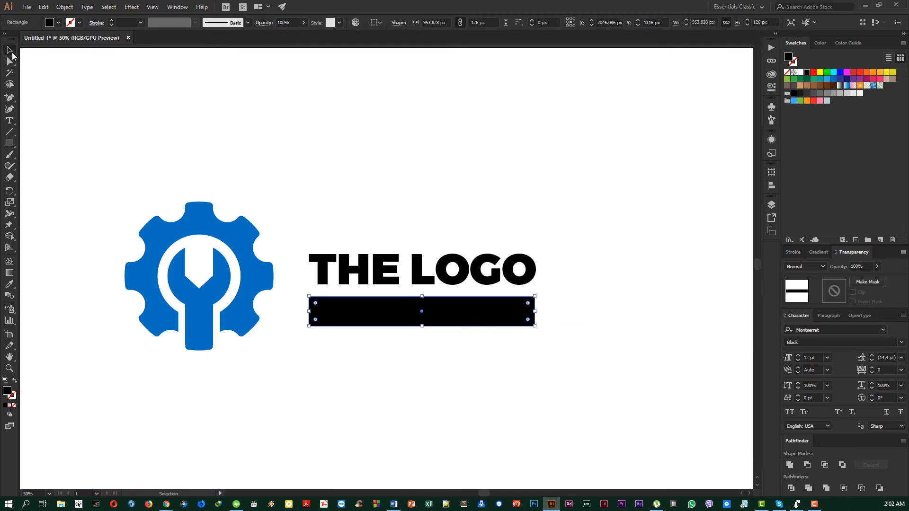
Step: Delete the black rectangle and the "MECHANIC" text below "THE LOGO", keeping the main text
click(473, 238)
drag(585, 298, 301, 355)
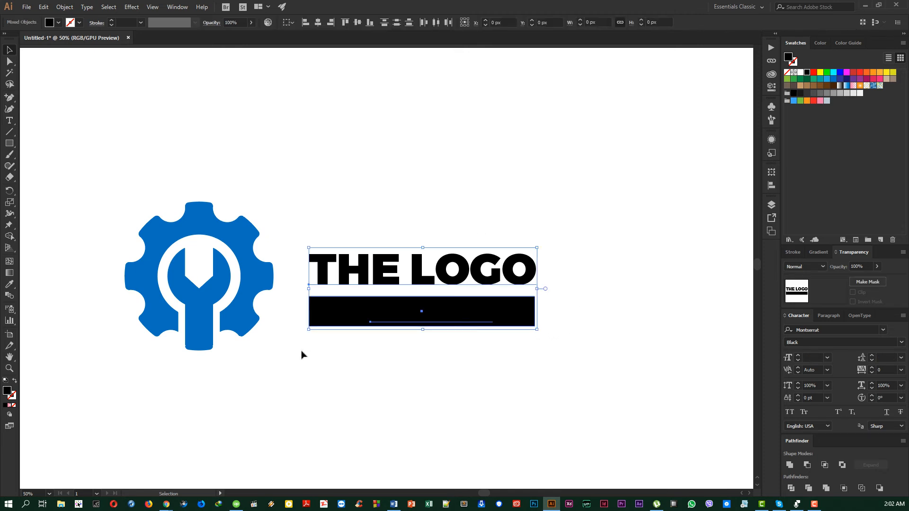
shift+click(392, 281)
key(Delete)
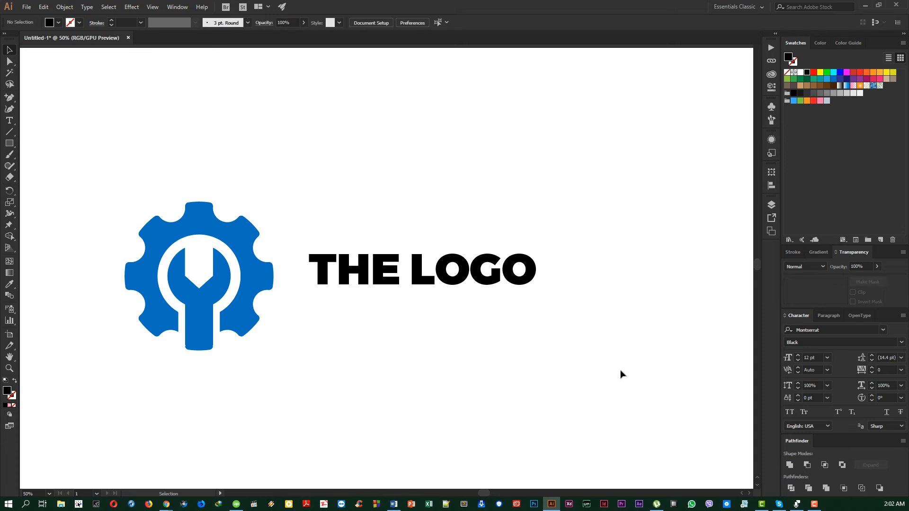
Step: Extend the main text so it reads "THE LOGO NAME"
click(455, 286)
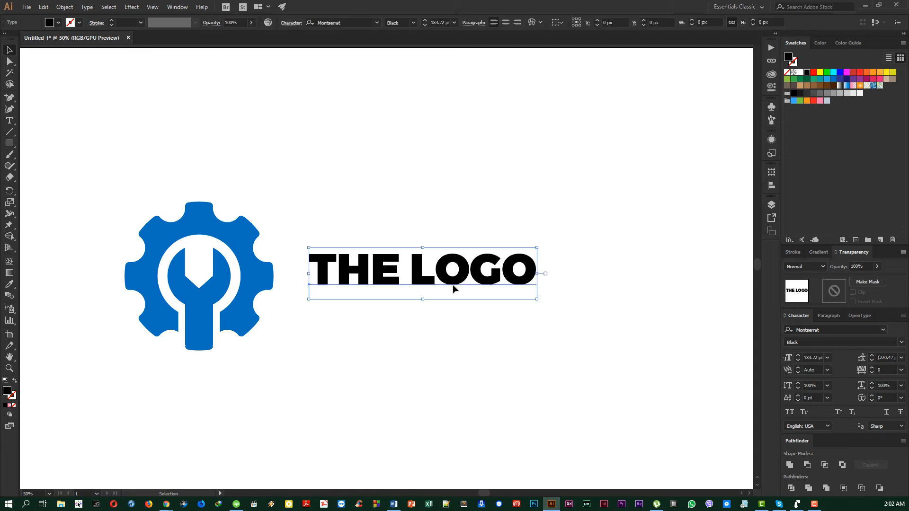
key(t)
click(533, 269)
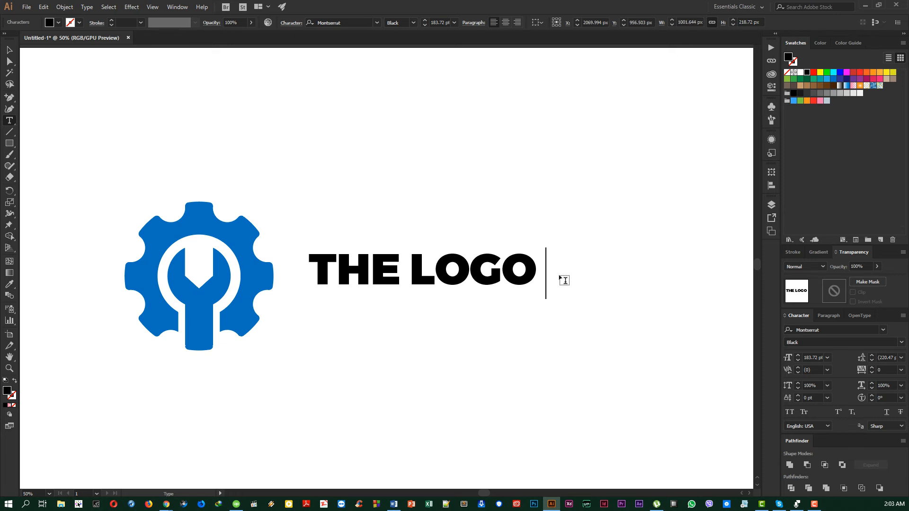
text(NAME)
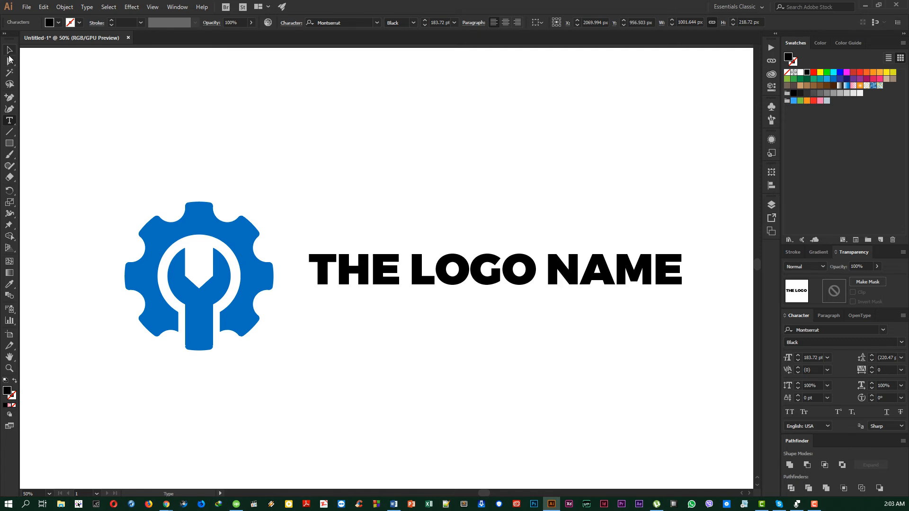
click(9, 49)
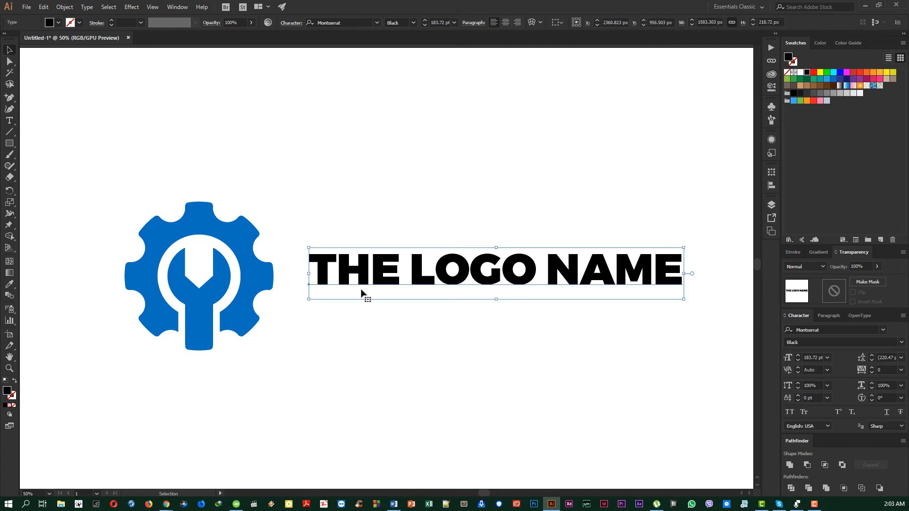
Step: Duplicate "THE LOGO NAME" straight below itself and replace the copy's wording with "FUTURE IS THE BRIGHTER"
drag(345, 270, 369, 307)
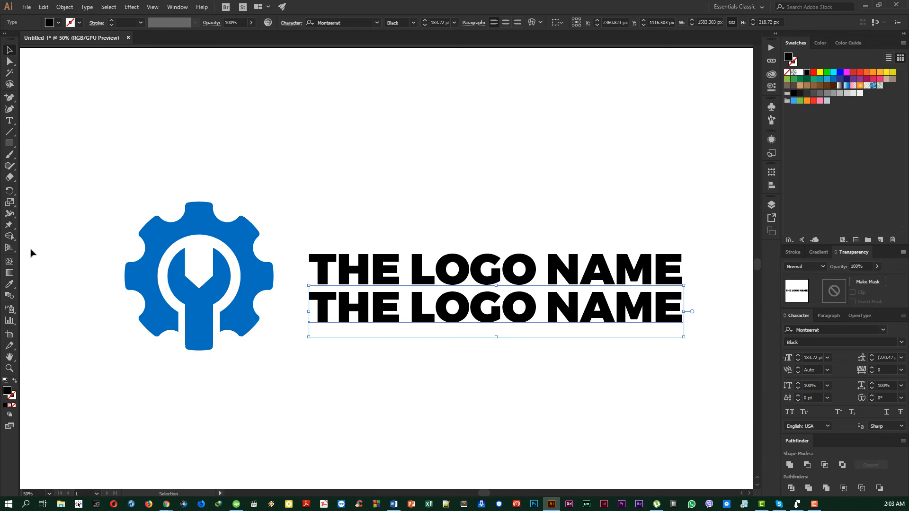
double_click(407, 314)
key(ctrl+a)
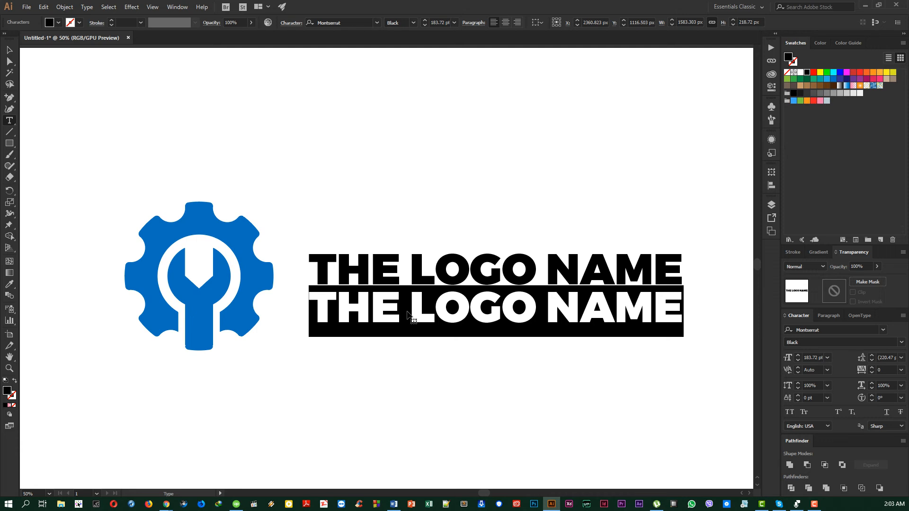
text(FUTURE)
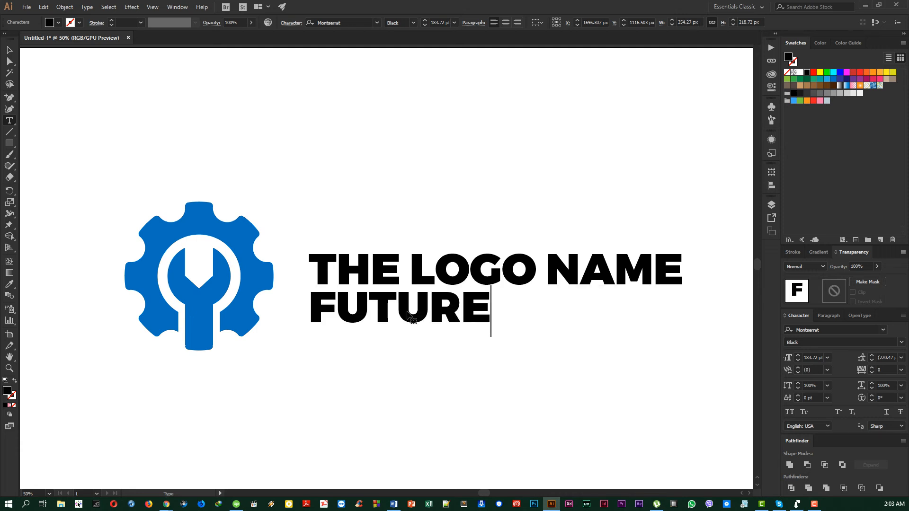
text( IS THE B)
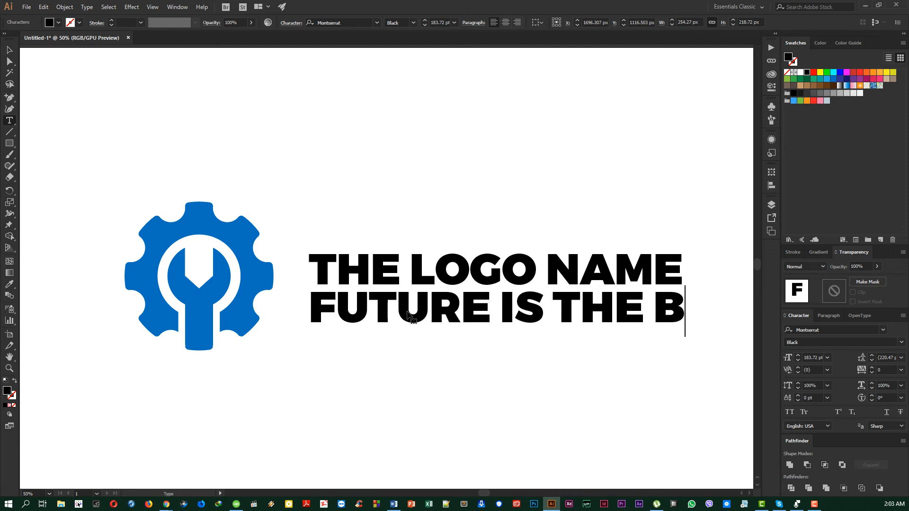
text(RIGHTER)
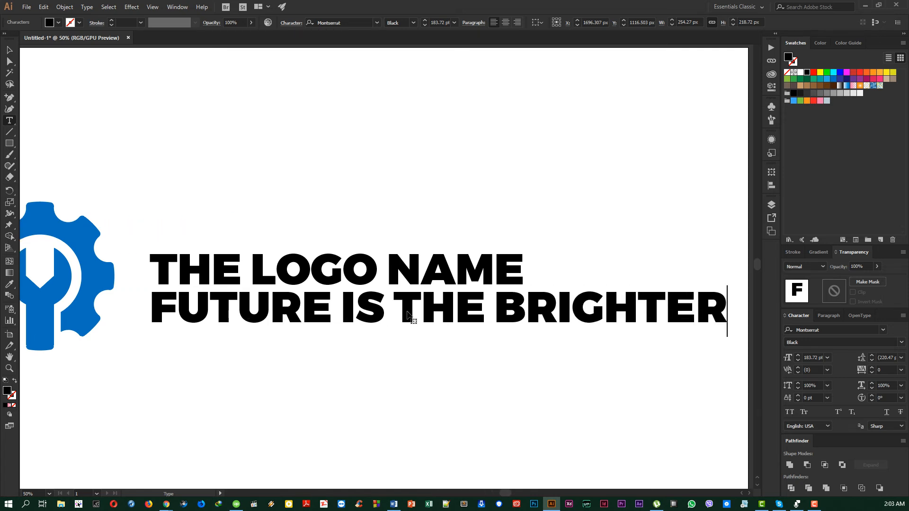
key(Escape)
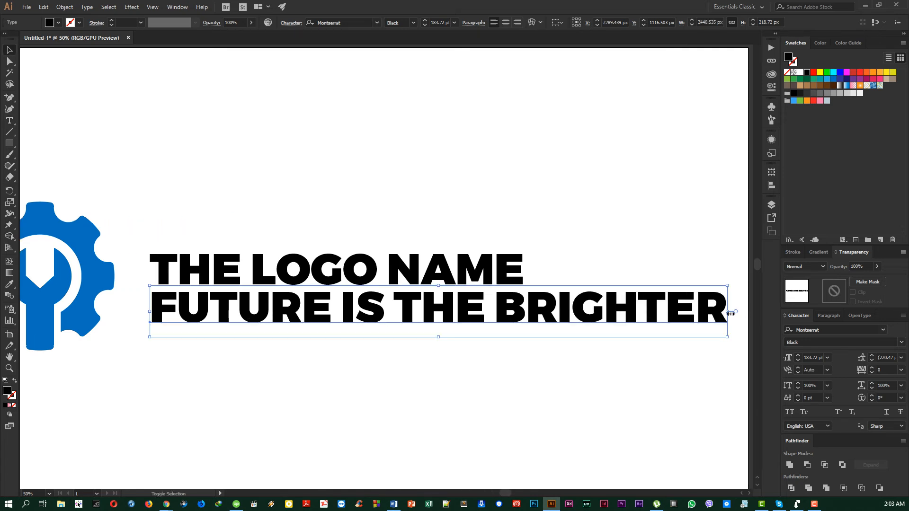
Step: Shrink the "FUTURE IS THE BRIGHTER" tagline and set its font size to 75 pt
drag(727, 313, 388, 299)
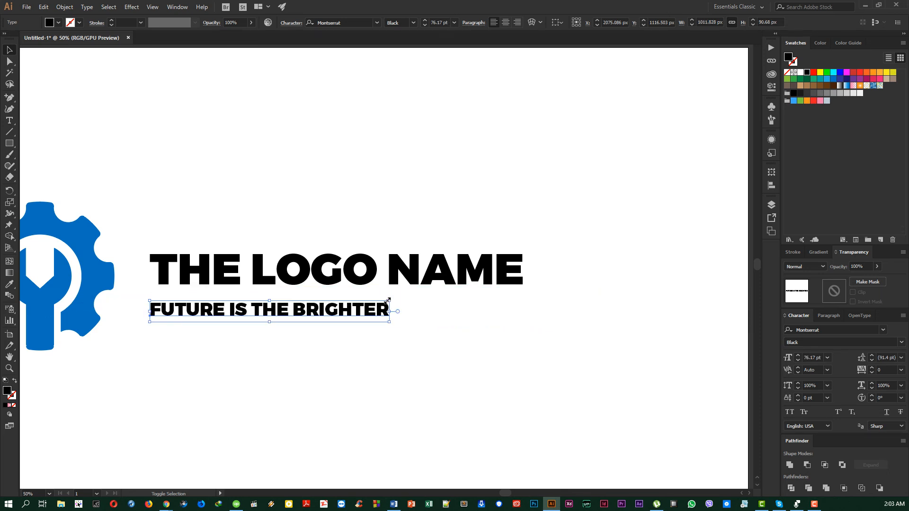
double_click(441, 23)
text(75)
key(Return)
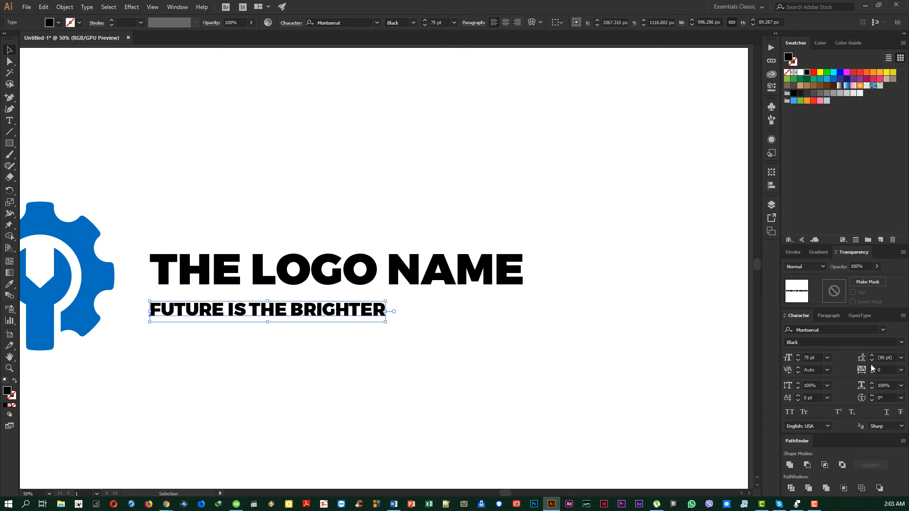
Step: Increase the tagline's tracking to 365 so it spans the width of "THE LOGO NAME"
click(889, 370)
key(Up)
key(Up)
key(Up)
key(Up)
key(Up)
key(Up)
key(Up)
key(Up)
key(Up)
key(Up)
key(Up)
key(Up)
key(Up)
key(Up)
key(Up)
key(Up)
key(Up)
key(Up)
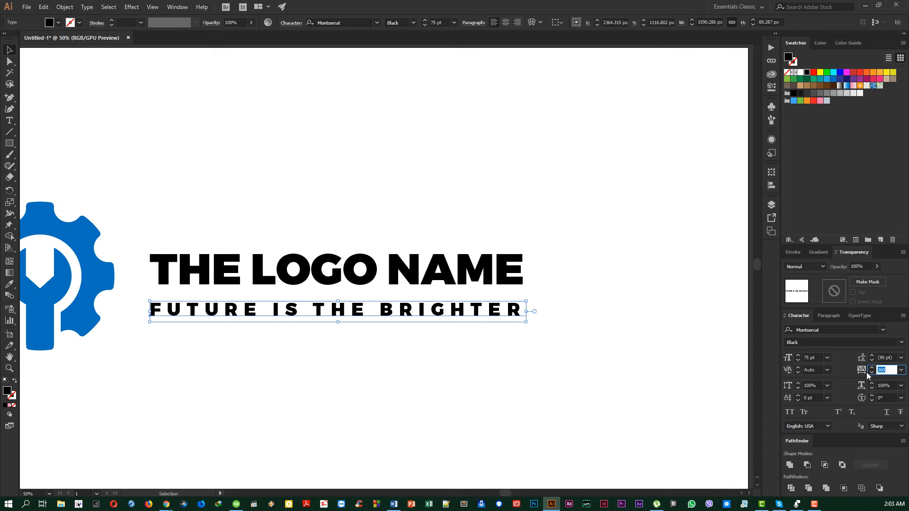
key(Up)
key(Up)
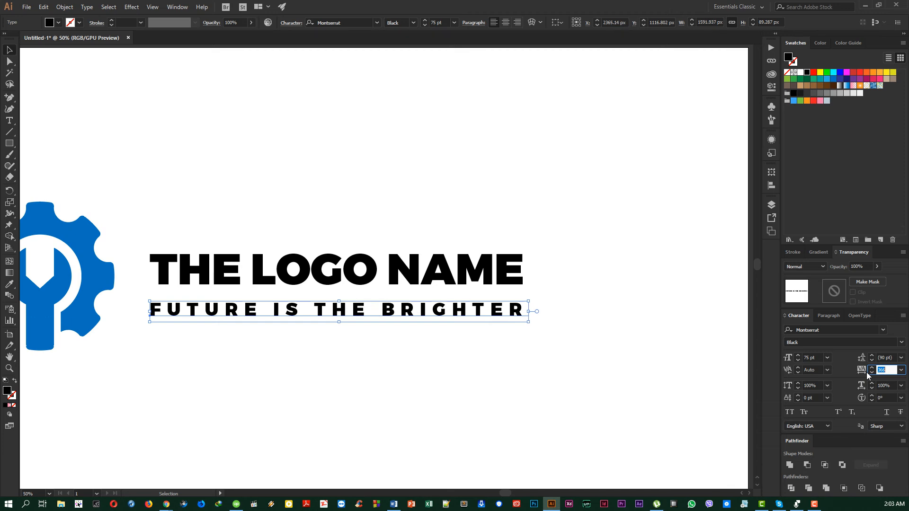
key(Down)
click(469, 397)
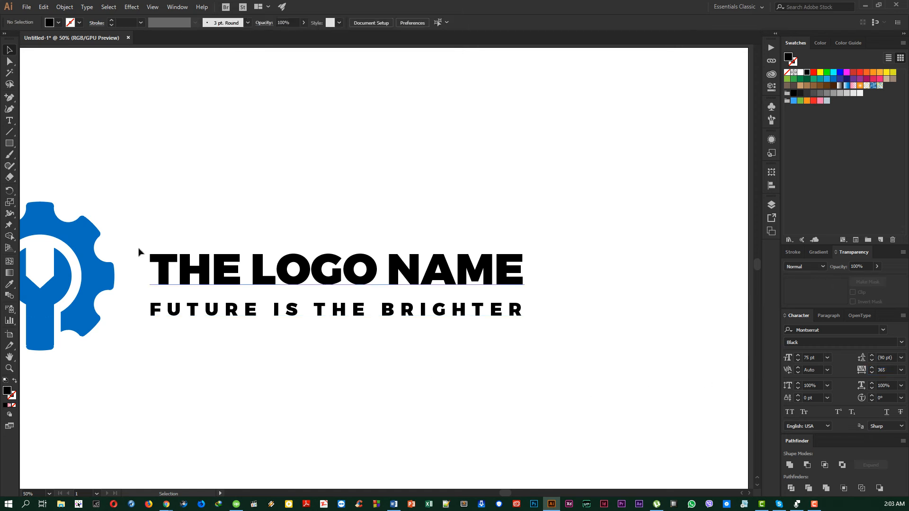
Step: Move the tagline up closer to the "THE LOGO NAME" line
scroll(140, 335, up, 3)
drag(222, 266, 188, 226)
scroll(164, 201, up, 2)
scroll(172, 194, down, 1)
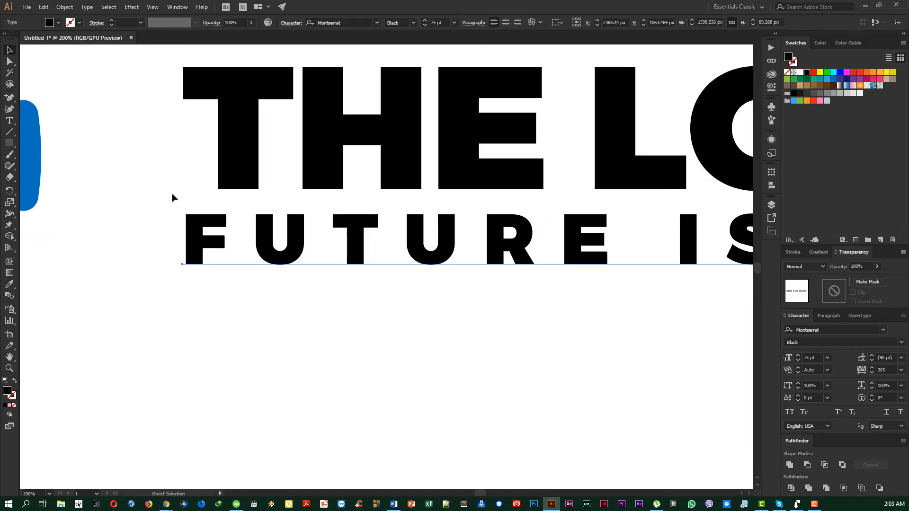
Step: Show the rulers and place a vertical guide at the left edge of the T in "THE"
drag(180, 157, 208, 239)
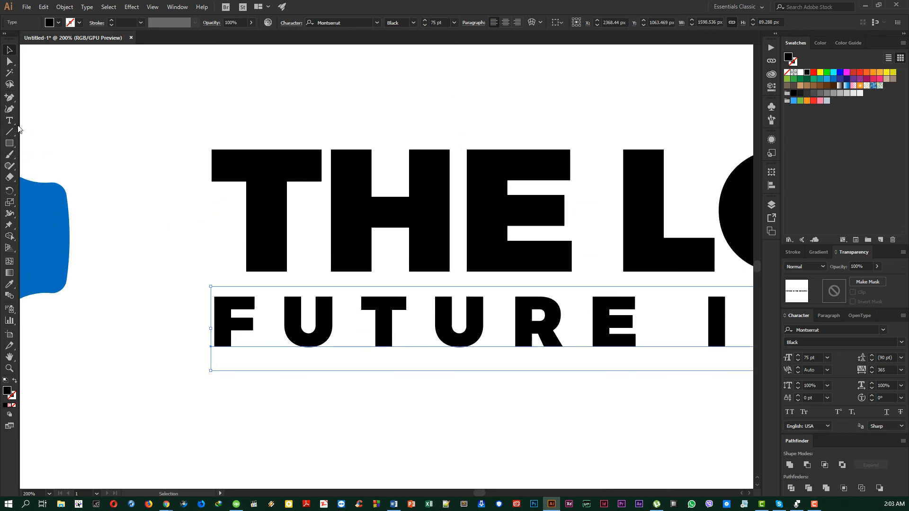
key(ctrl+r)
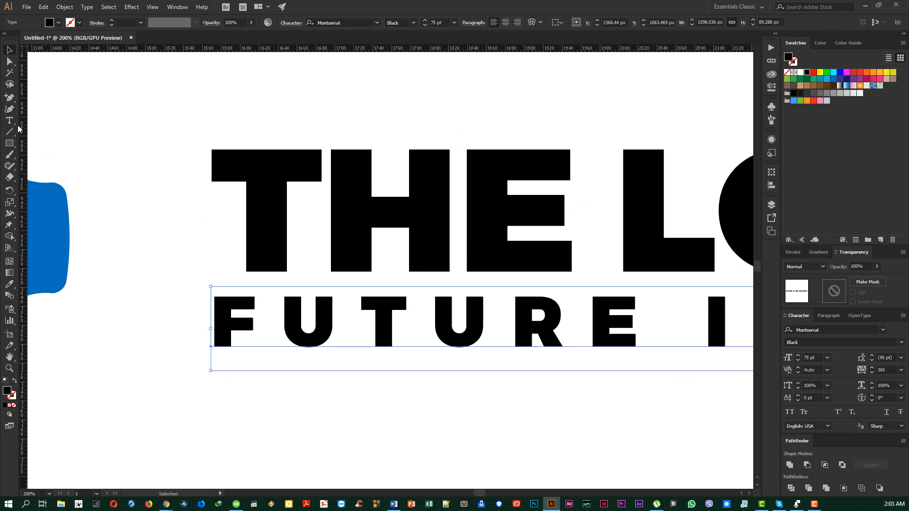
drag(25, 115, 211, 183)
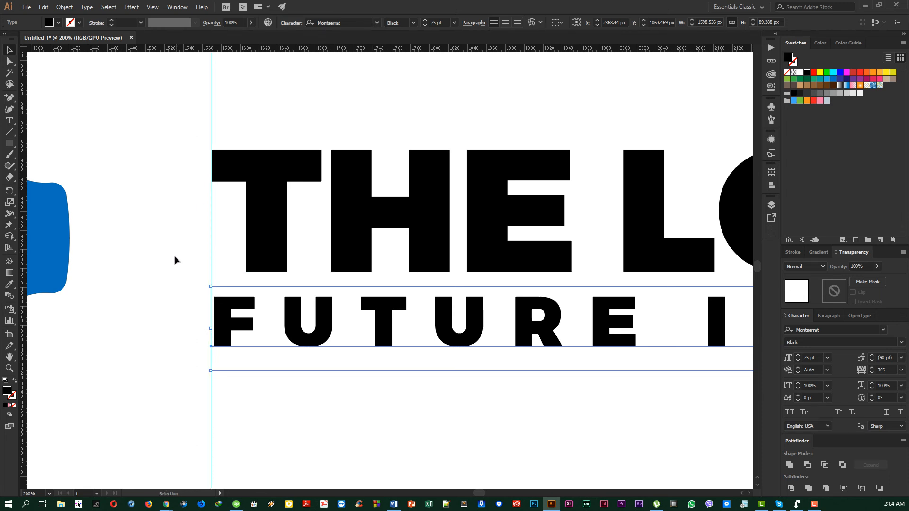
Step: Nudge the tagline left until the F of "FUTURE" lines up with the vertical guide
scroll(189, 330, up, 1)
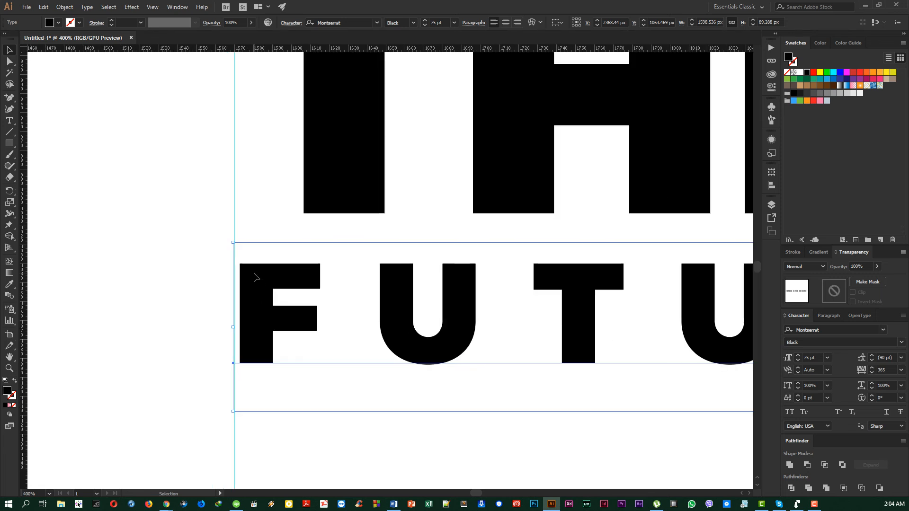
key(Left)
key(Left)
key(Left)
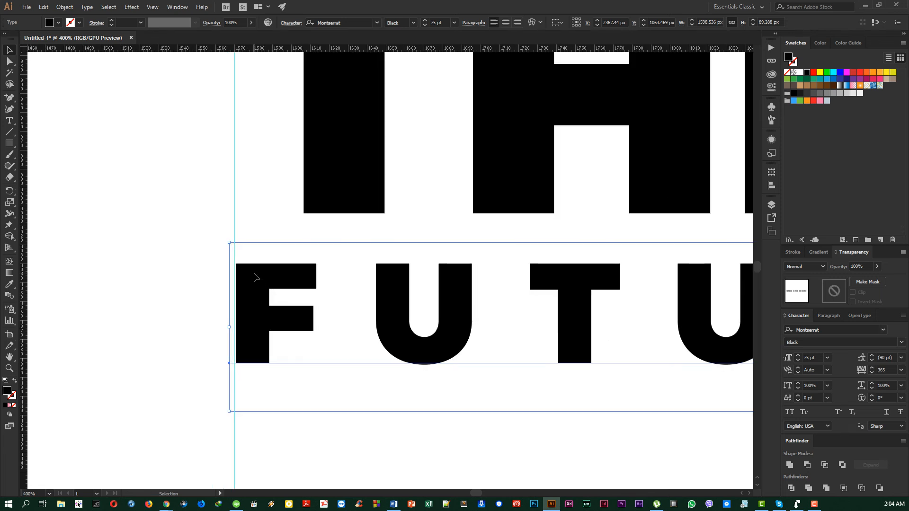
Step: Place a second vertical guide at the right edge of the final R in the tagline
scroll(254, 277, down, 5)
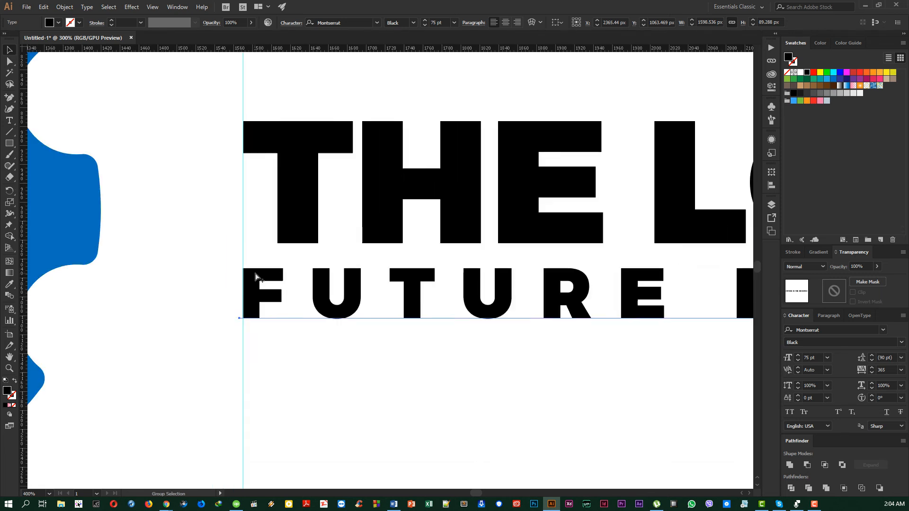
scroll(537, 305, right, 3)
scroll(505, 278, up, 1)
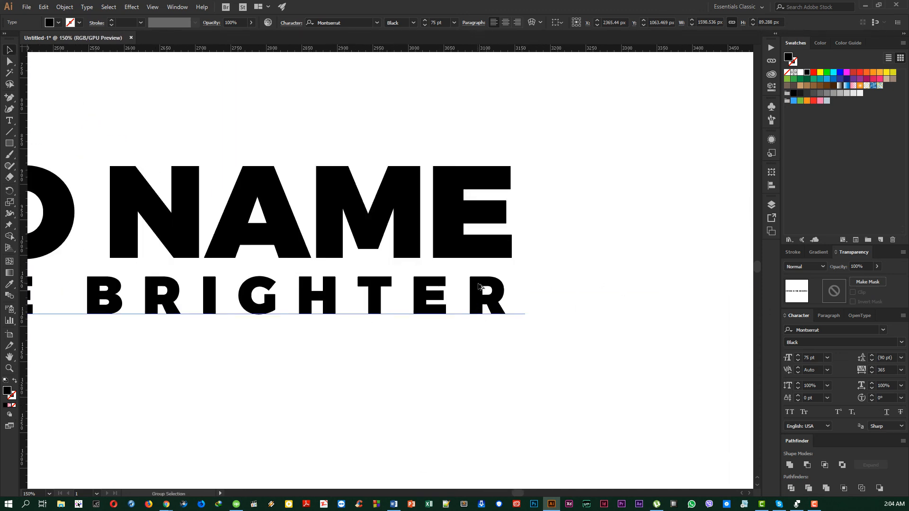
click(495, 241)
scroll(542, 215, up, 1)
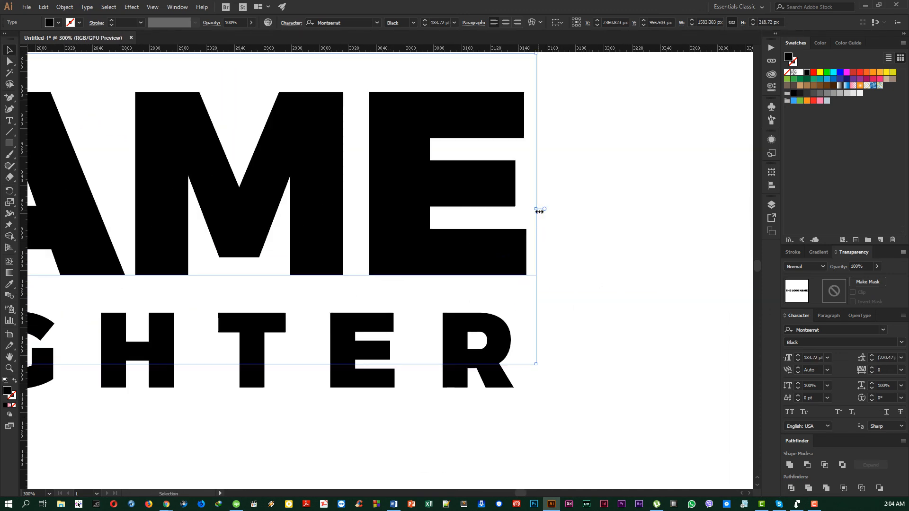
drag(23, 164, 514, 388)
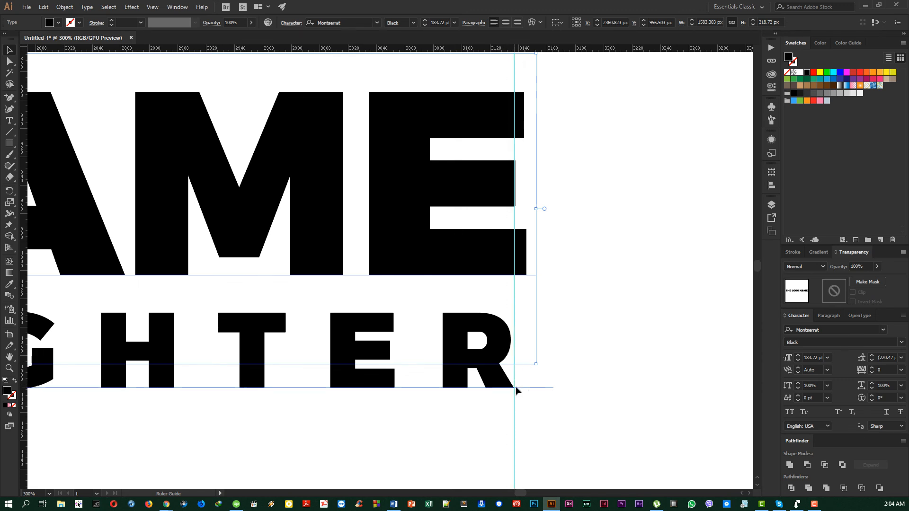
Step: Scale "THE LOGO NAME" down slightly until the right edge of its final E meets the second vertical guide
drag(536, 208, 525, 207)
click(576, 219)
scroll(575, 220, down, 4)
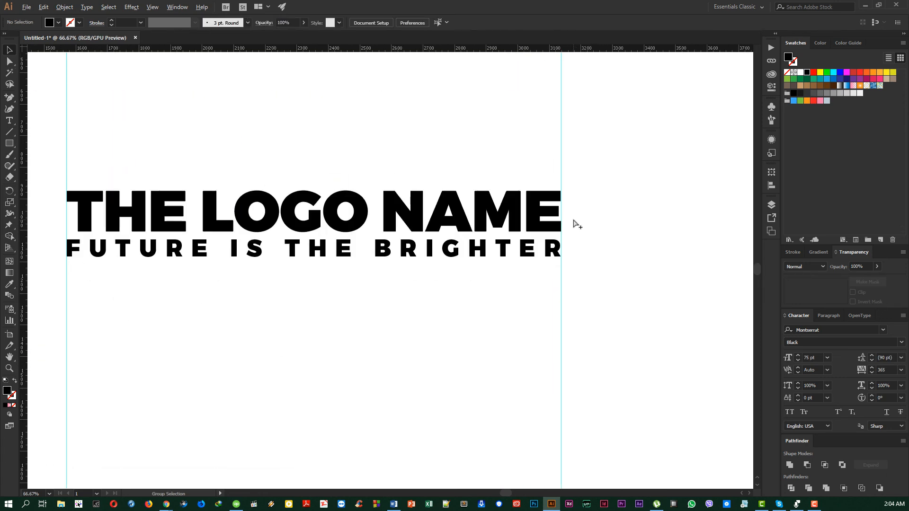
Step: Hide the guides so the logo can be judged on the clean artboard
drag(574, 220, 628, 241)
scroll(629, 241, down, 4)
scroll(628, 241, up, 2)
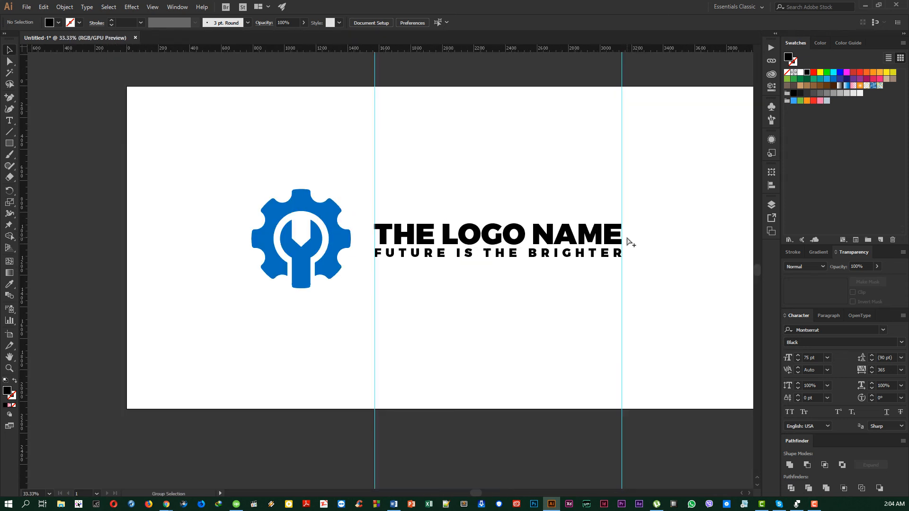
drag(668, 310, 339, 370)
key(ctrl+semicolon)
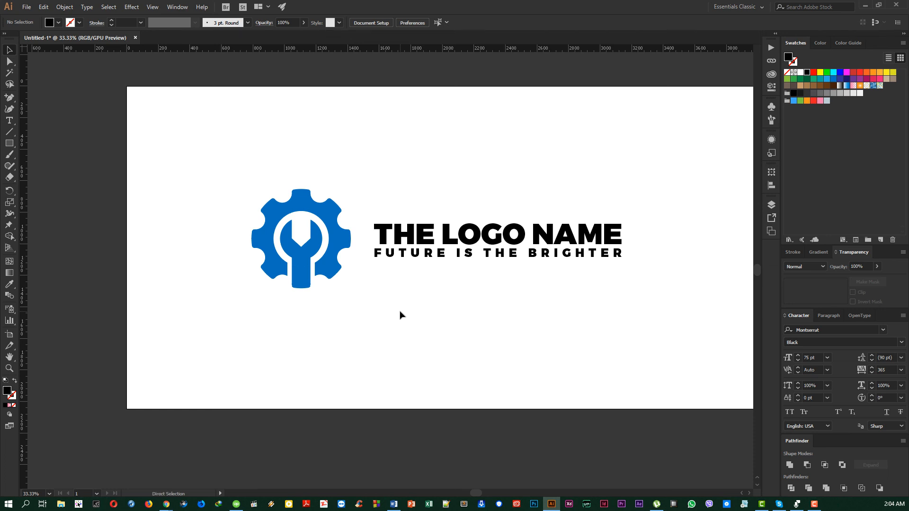
Step: Fill the "THE LOGO NAME" text with the dark gray swatch R=77 G=77 B=77
click(496, 241)
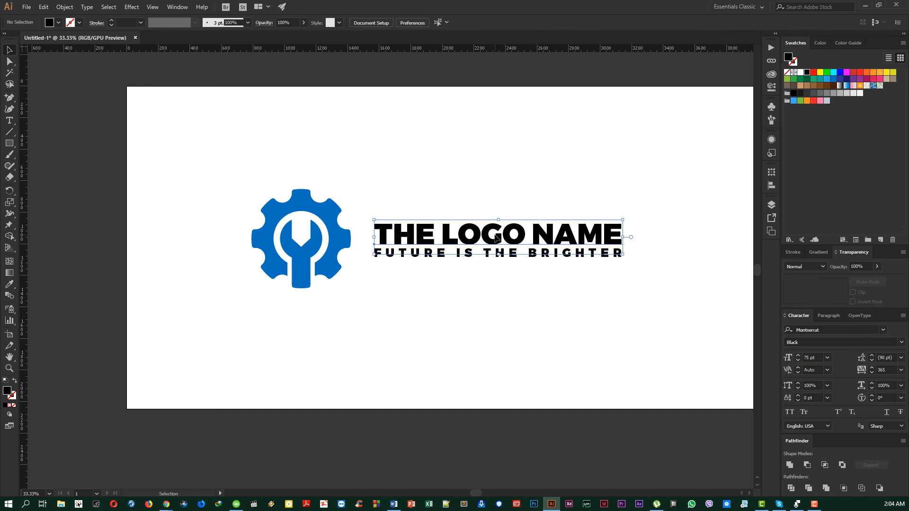
click(812, 94)
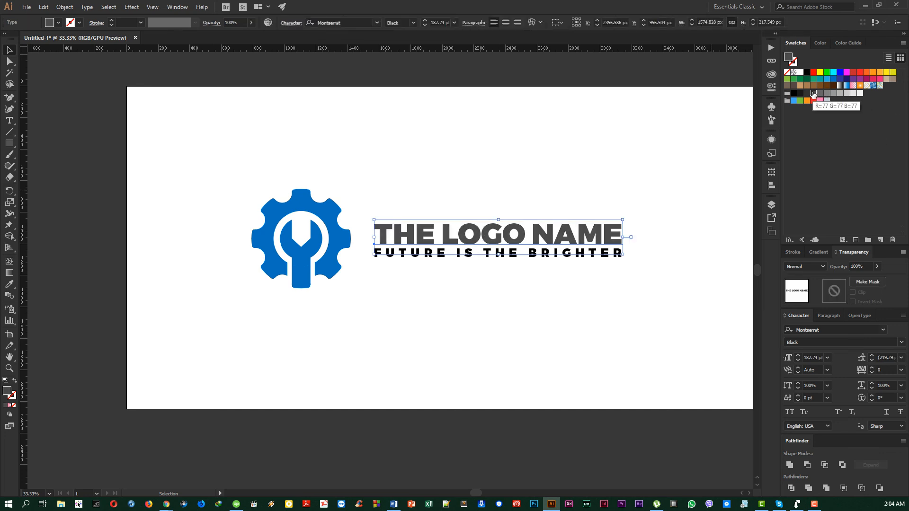
click(562, 187)
Step: Fill the "FUTURE IS THE BRIGHTER" tagline with the light gray swatch R=179 G=179 B=179
click(584, 253)
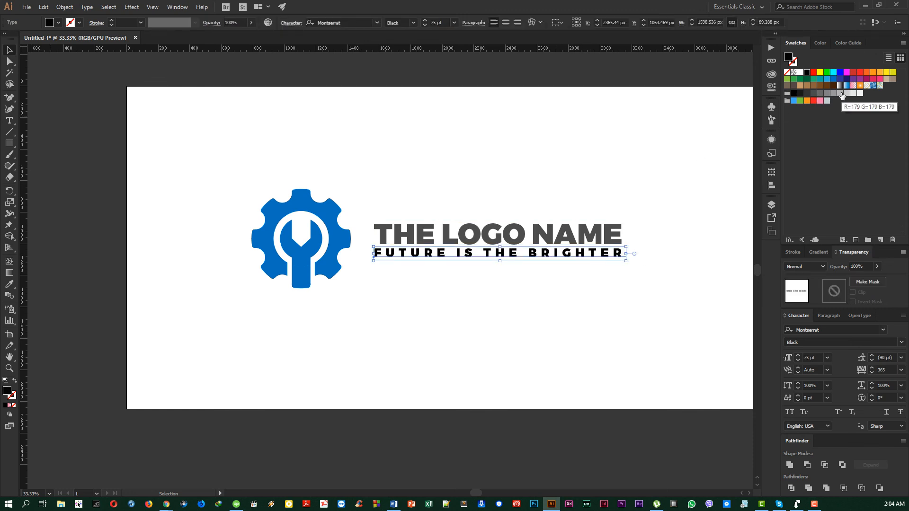
click(840, 94)
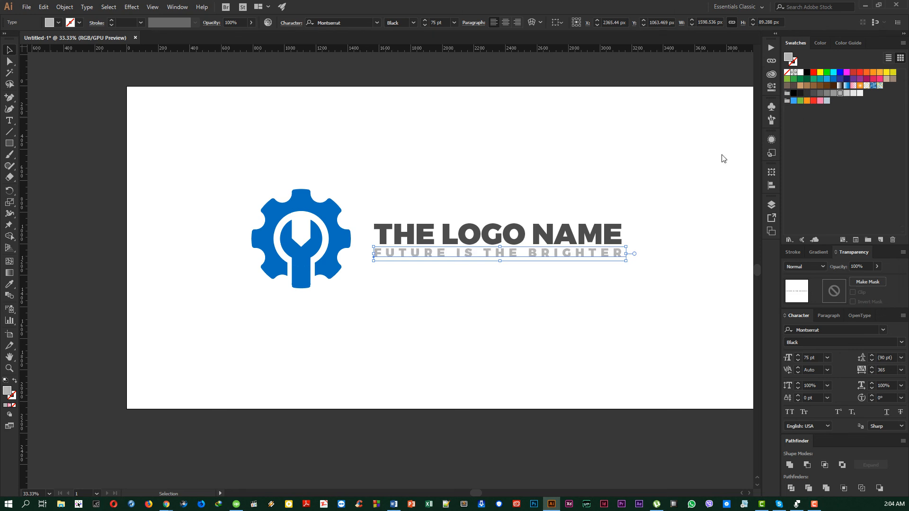
click(531, 187)
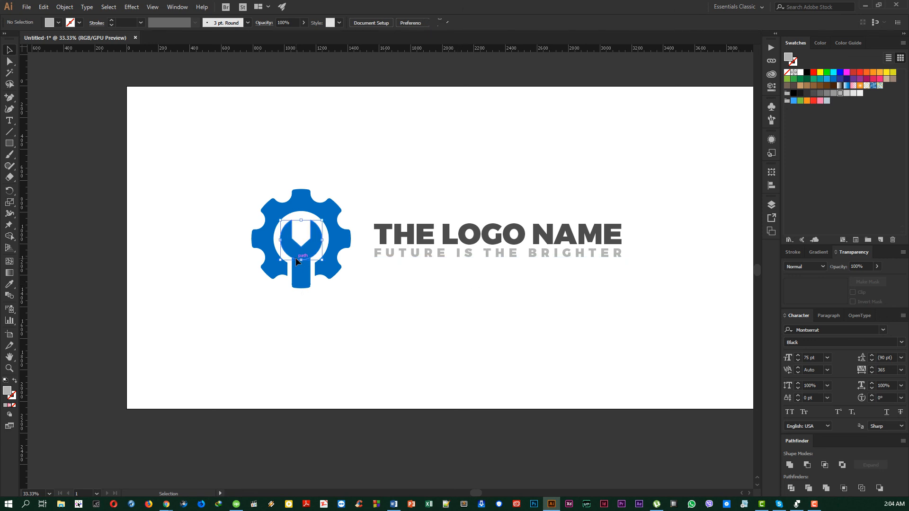
Step: Unite the overlapping wrench head and handle into one shape with Pathfinder
click(298, 239)
scroll(298, 239, up, 4)
drag(352, 238, 404, 244)
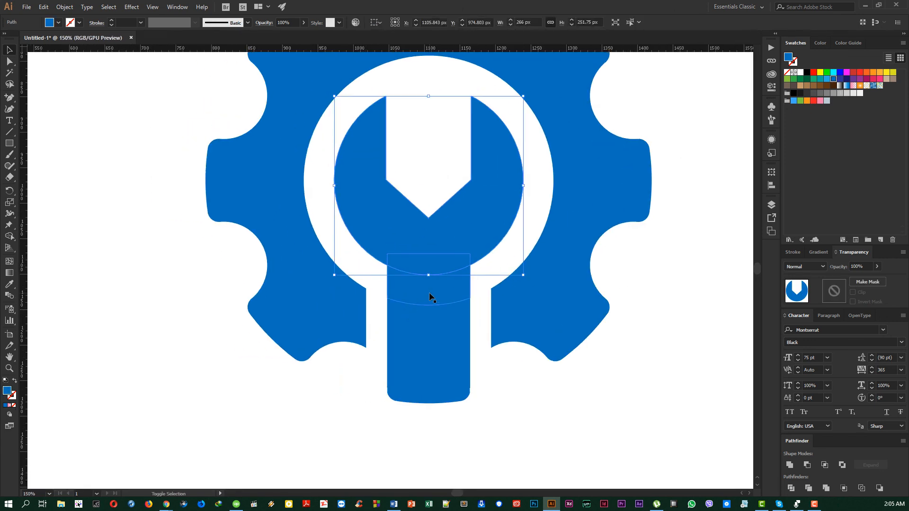
shift+click(429, 342)
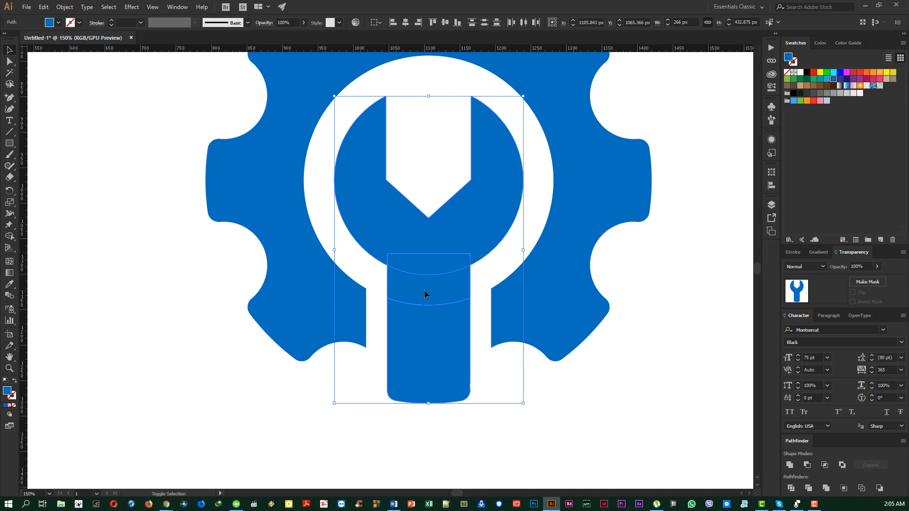
click(633, 381)
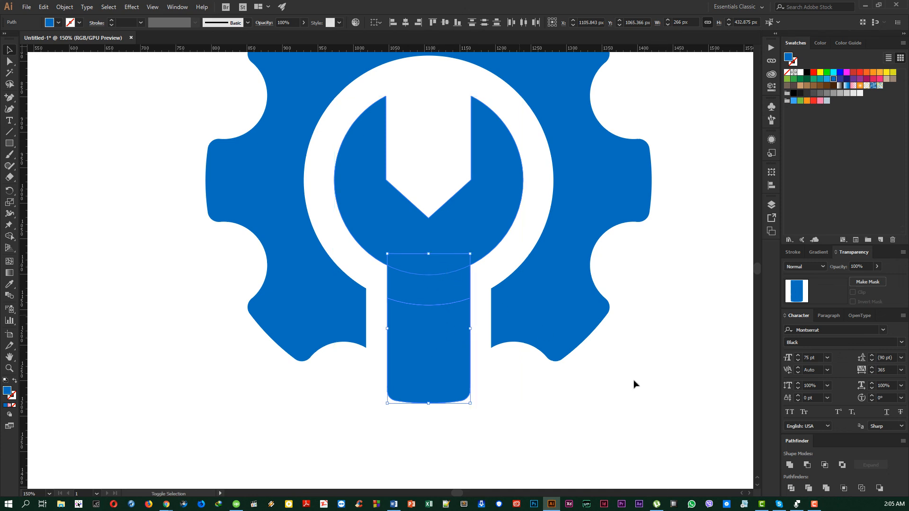
click(479, 225)
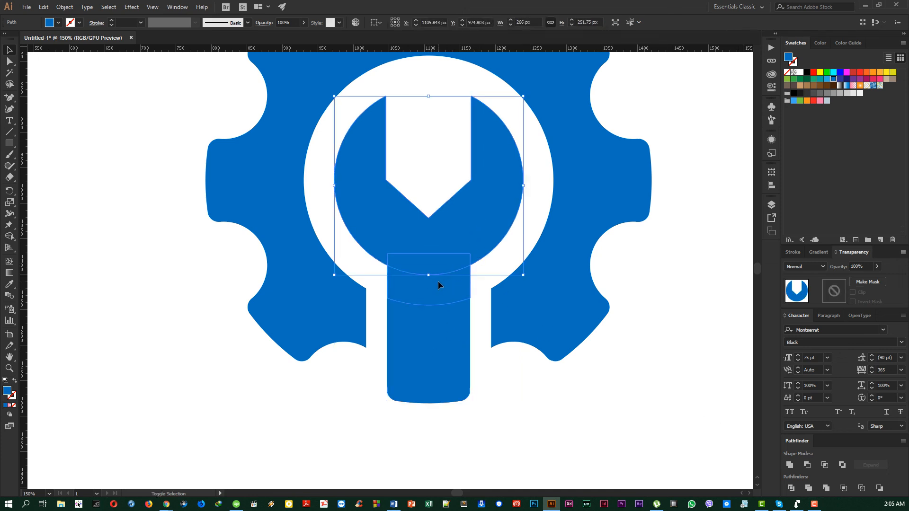
drag(428, 275, 429, 305)
shift+click(438, 325)
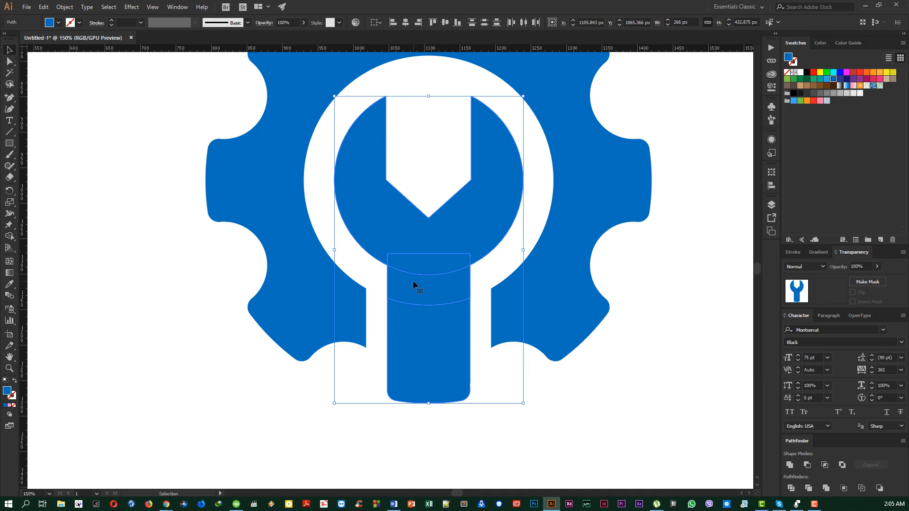
click(789, 466)
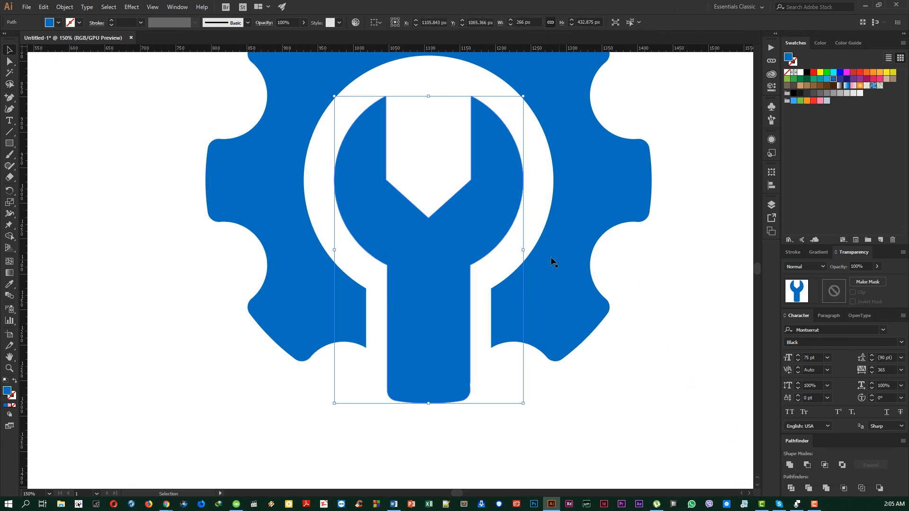
Step: Fill the united wrench with a lighter blue swatch than the gear's
click(542, 176)
click(498, 191)
click(827, 79)
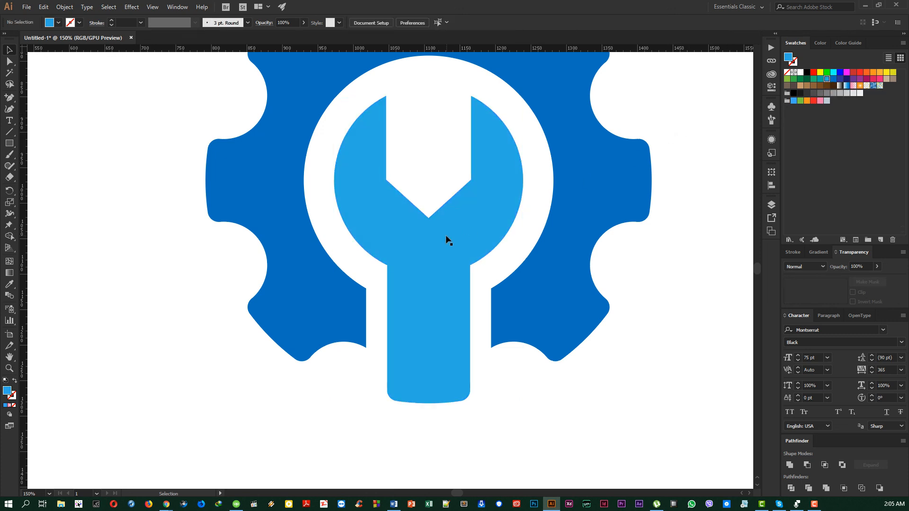
Step: Fit the artboard in the window and examine the finished logo's gear, wrench, name and tagline
scroll(681, 202, down, 3)
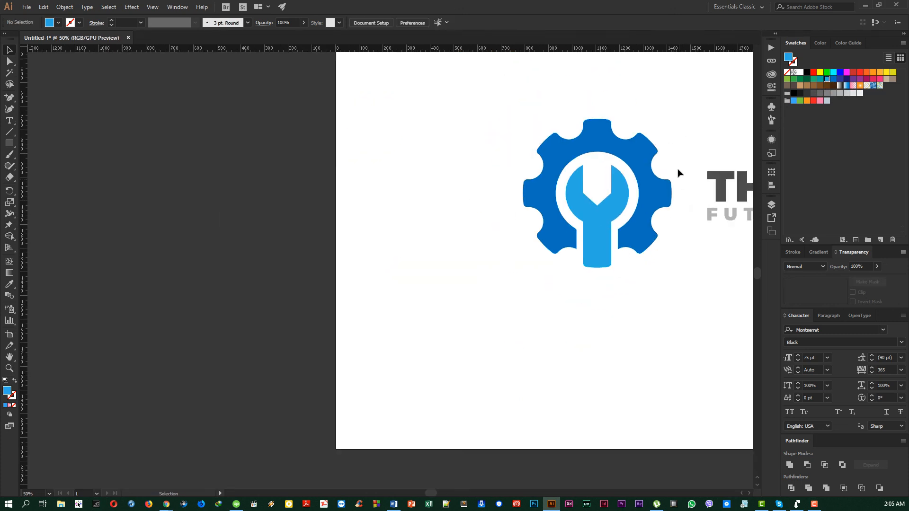
drag(678, 170, 418, 214)
scroll(412, 212, down, 2)
scroll(412, 213, up, 1)
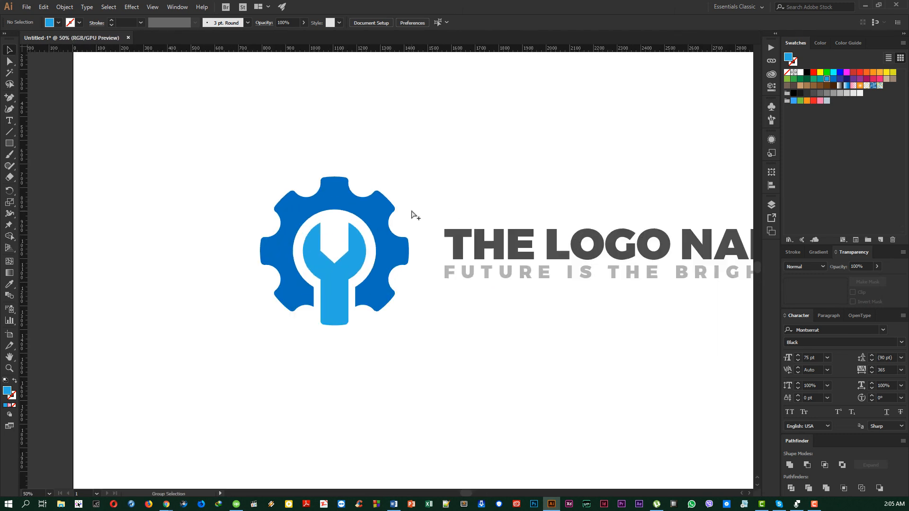
click(371, 214)
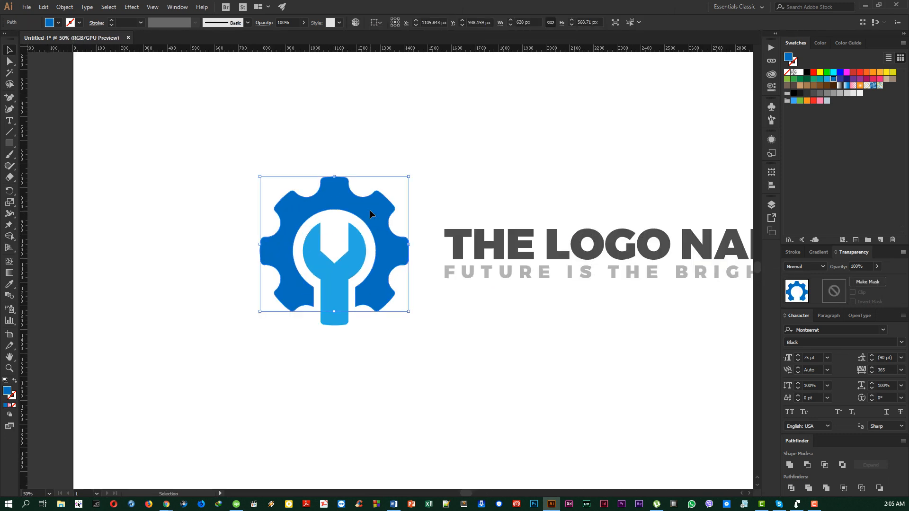
click(469, 182)
scroll(462, 186, down, 1)
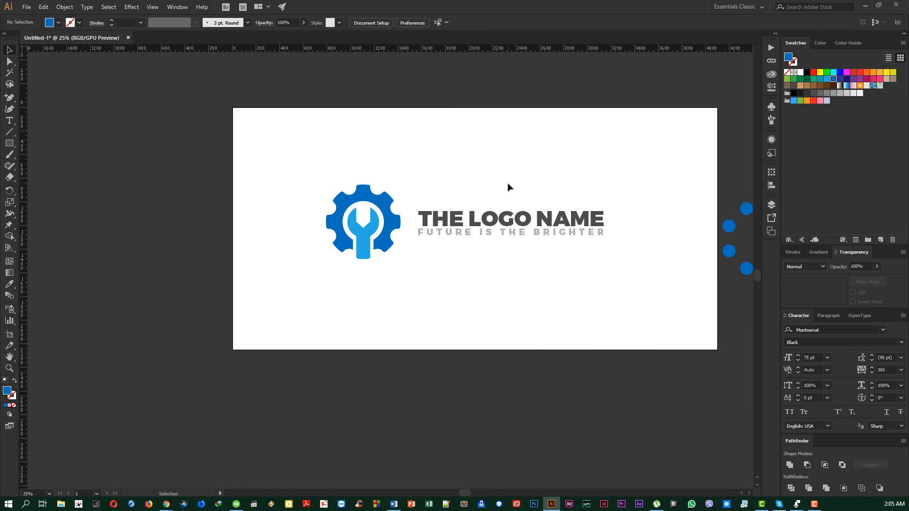
key(ctrl+0)
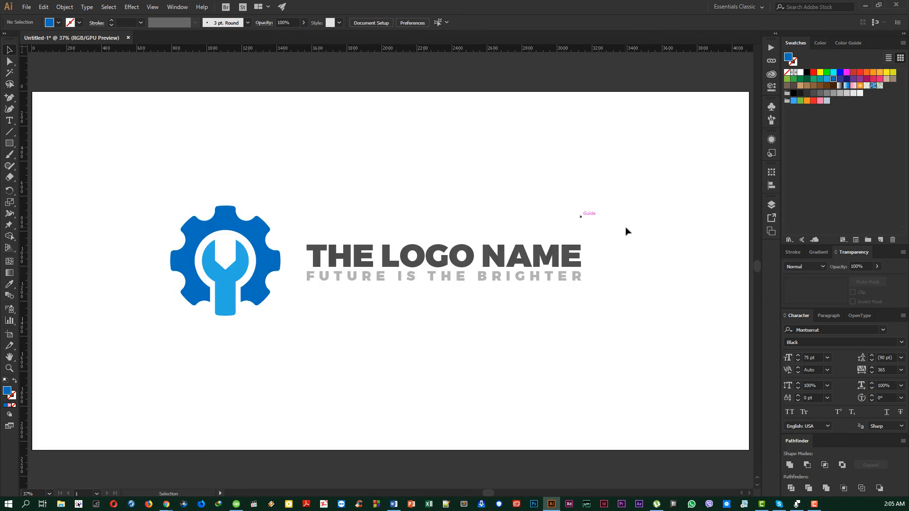
drag(630, 225, 296, 309)
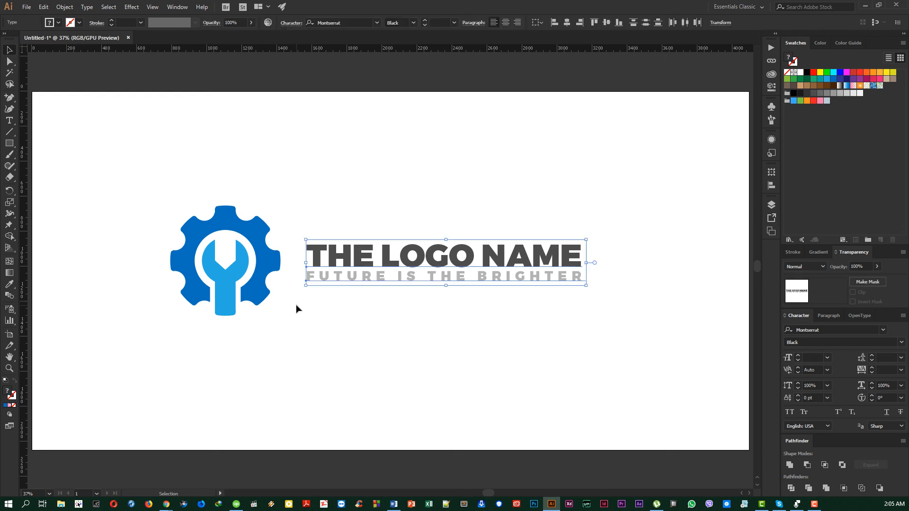
click(580, 326)
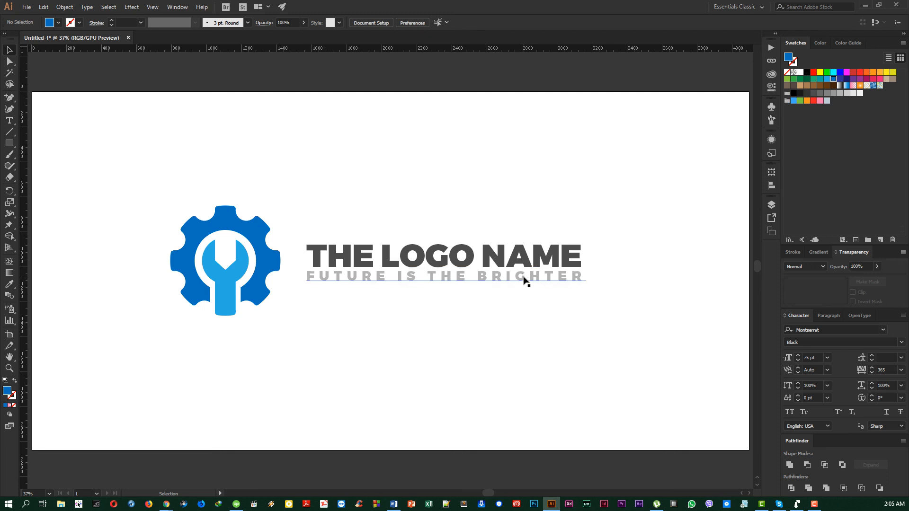
click(259, 245)
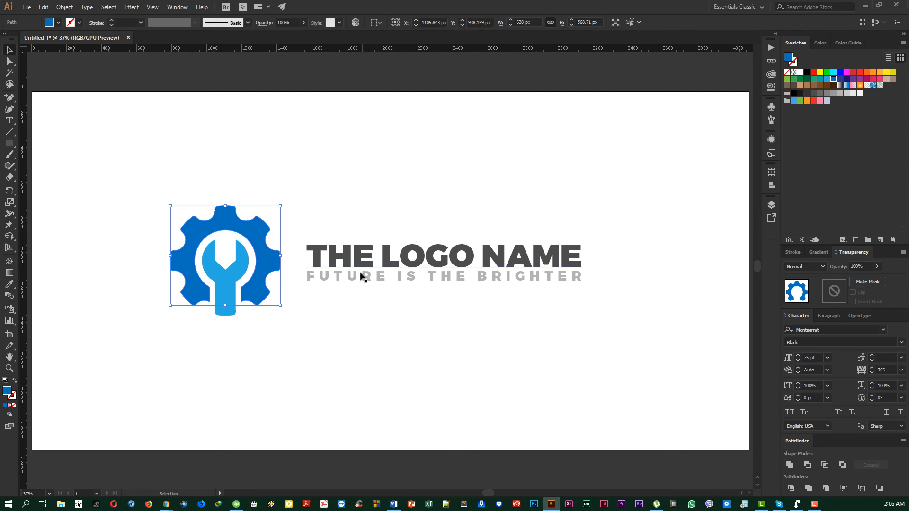
click(361, 316)
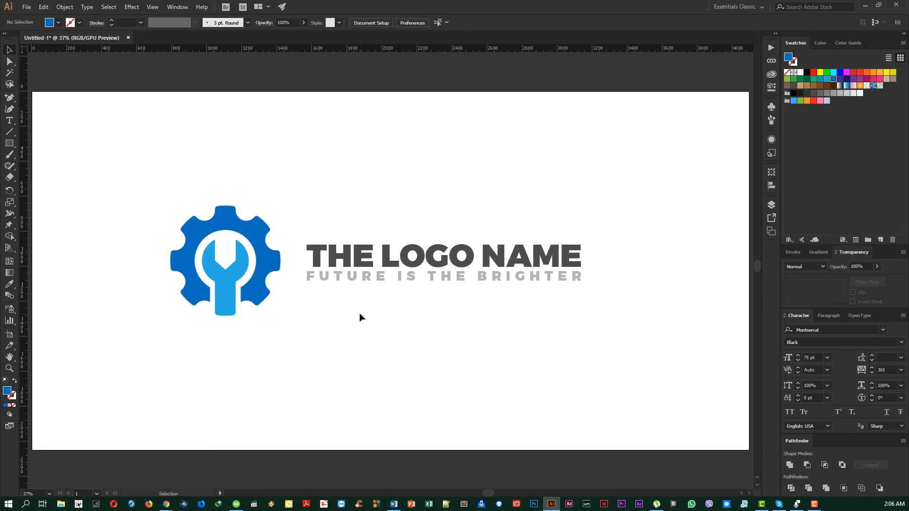